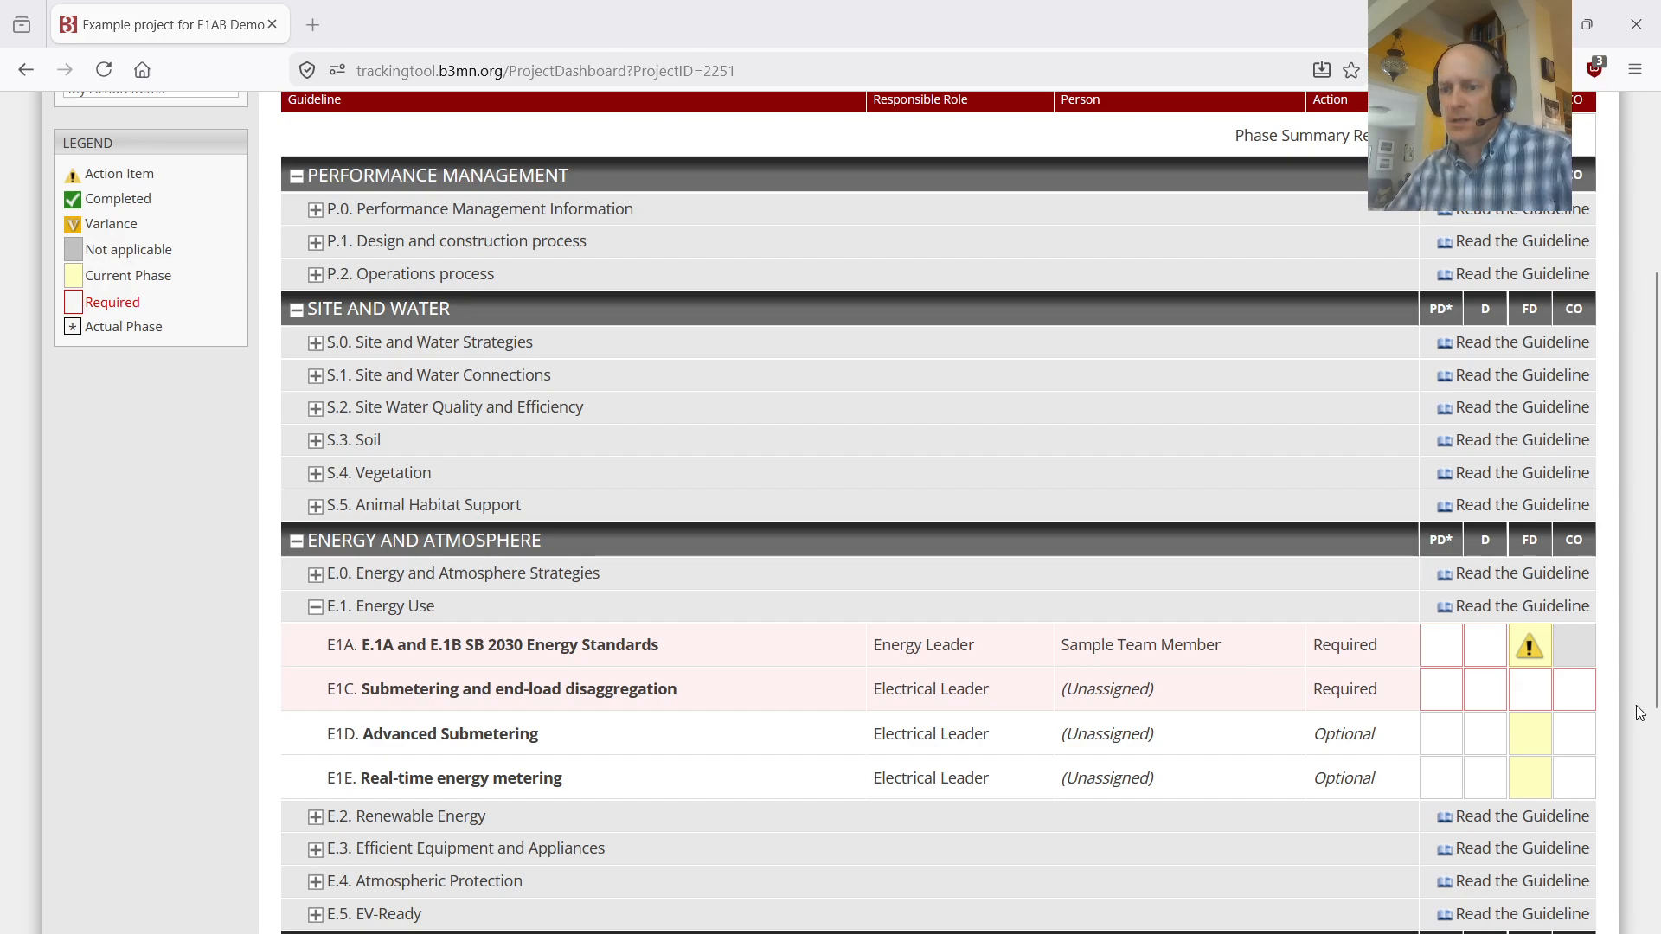
Step: Open the Final Design action item for E.1A and E.1B SB 2030 Energy Standards and launch the SB 2030 Energy Standards Tool
left_click(1532, 651)
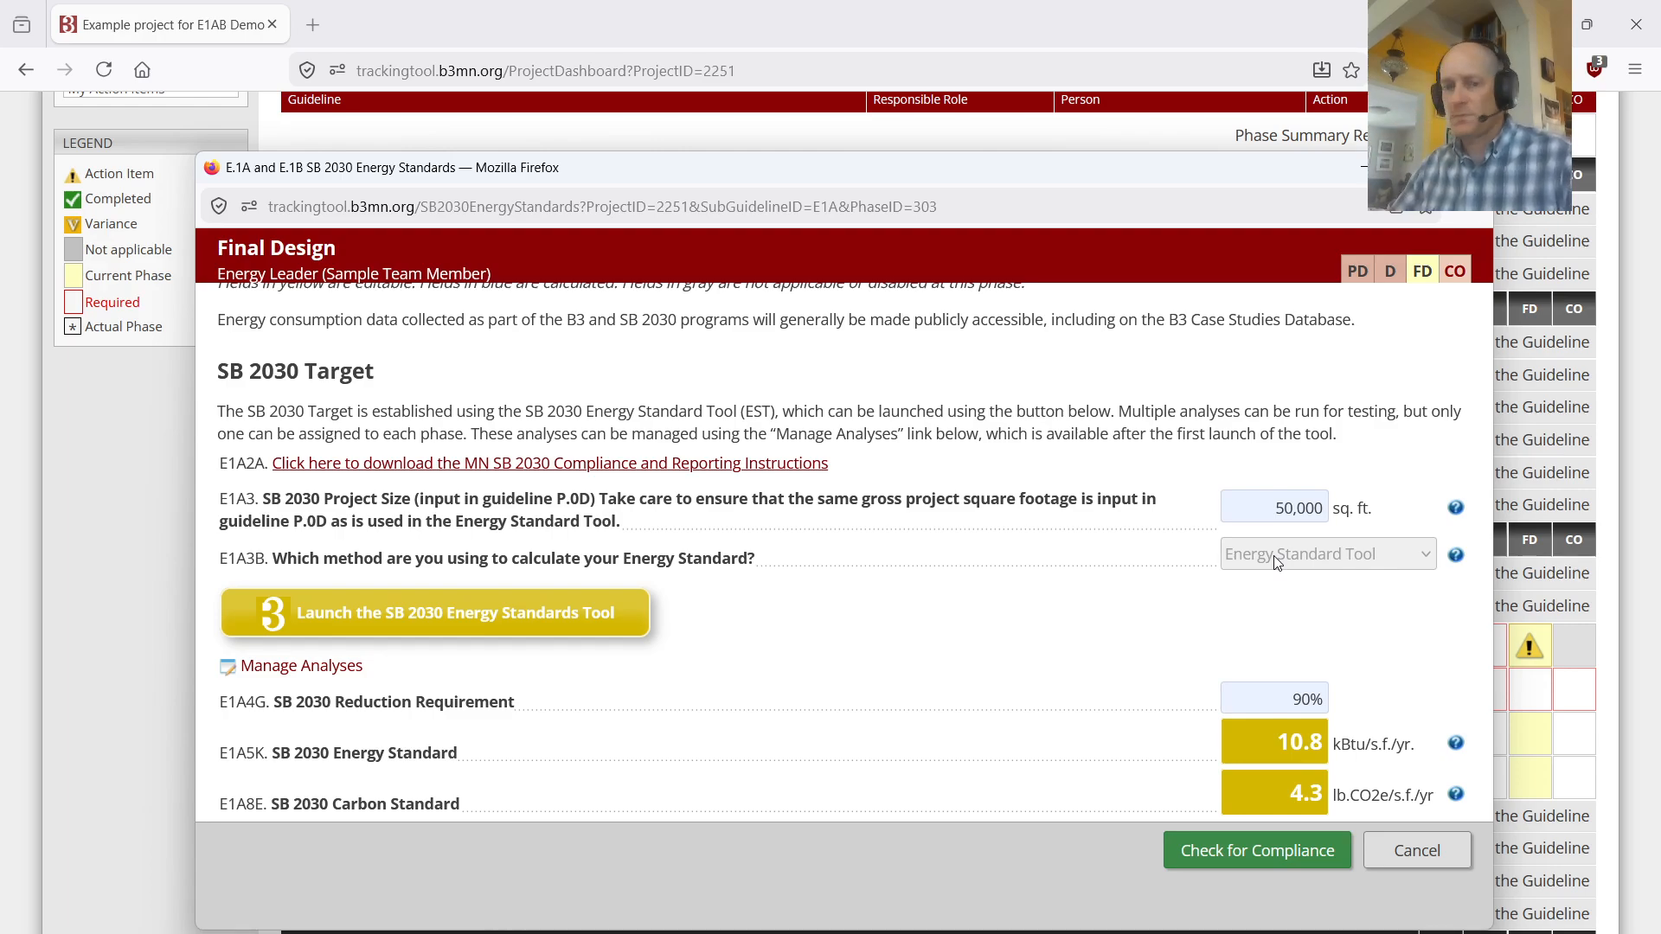
left_click(432, 619)
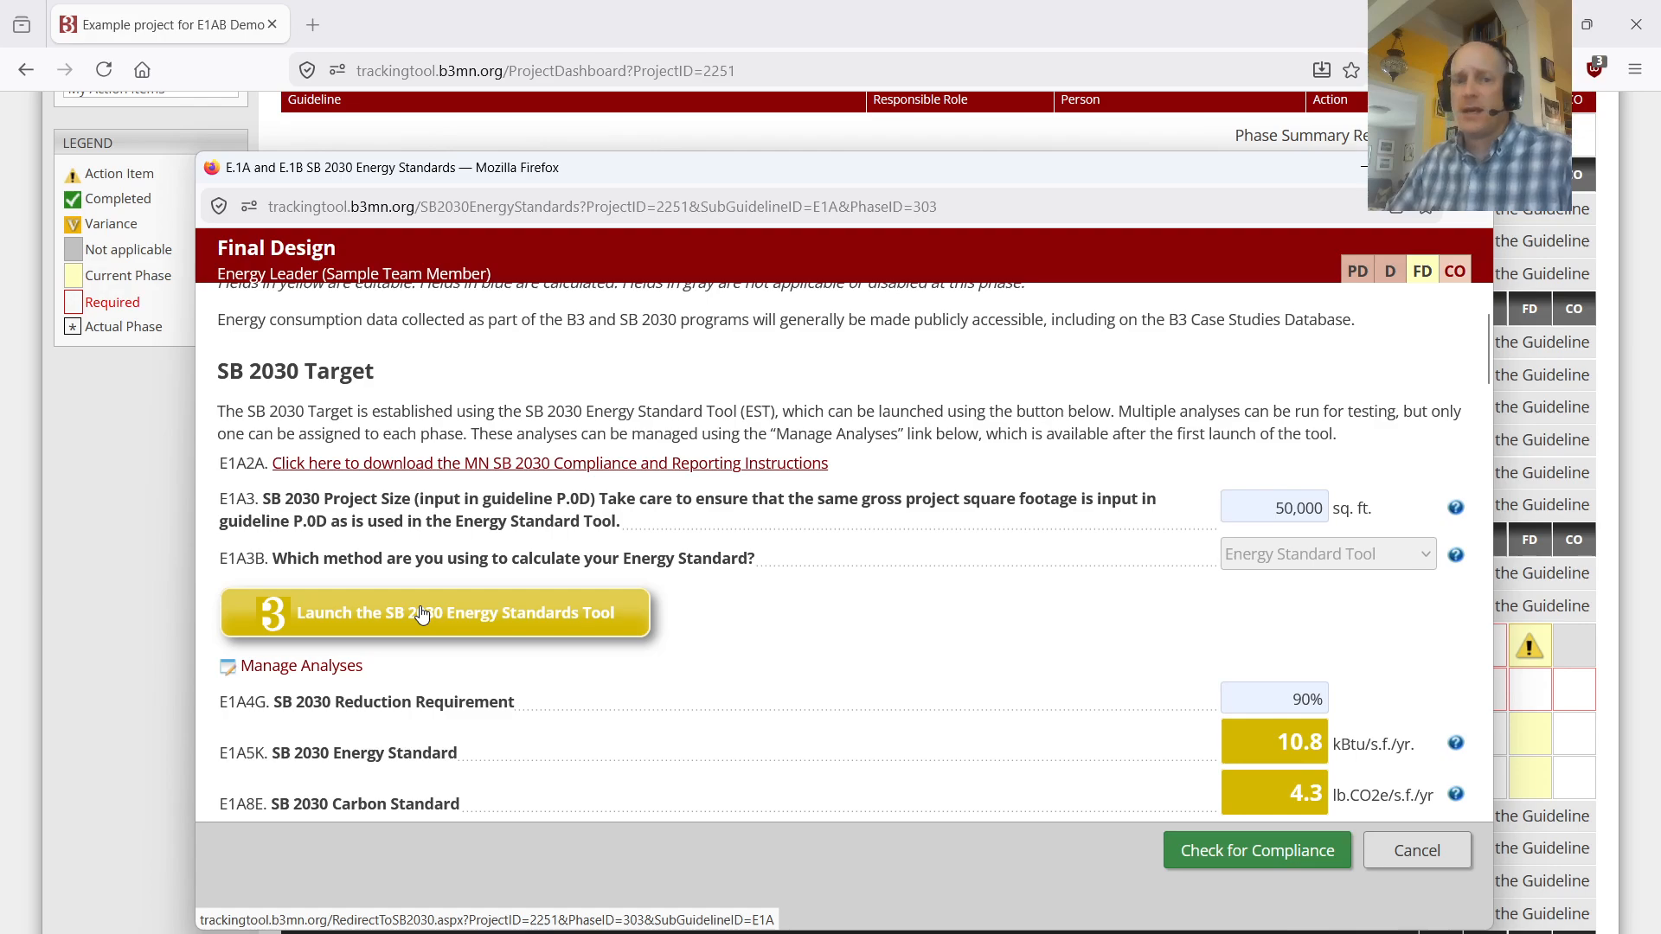
left_click(1308, 702)
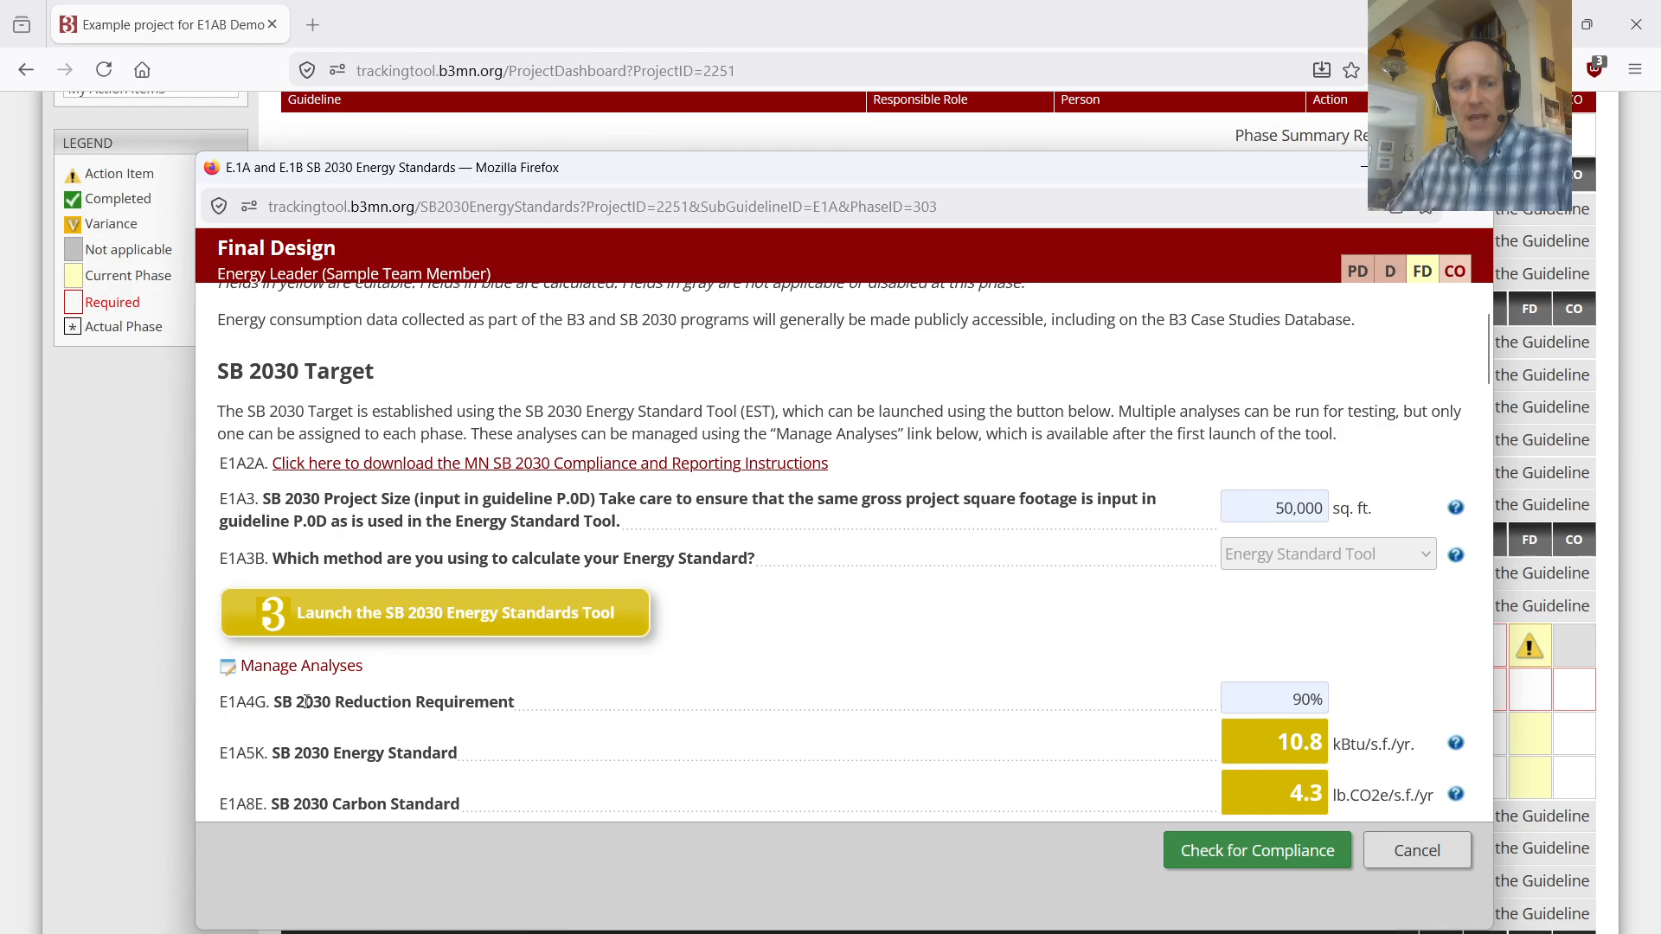
left_click_drag(271, 702, 537, 703)
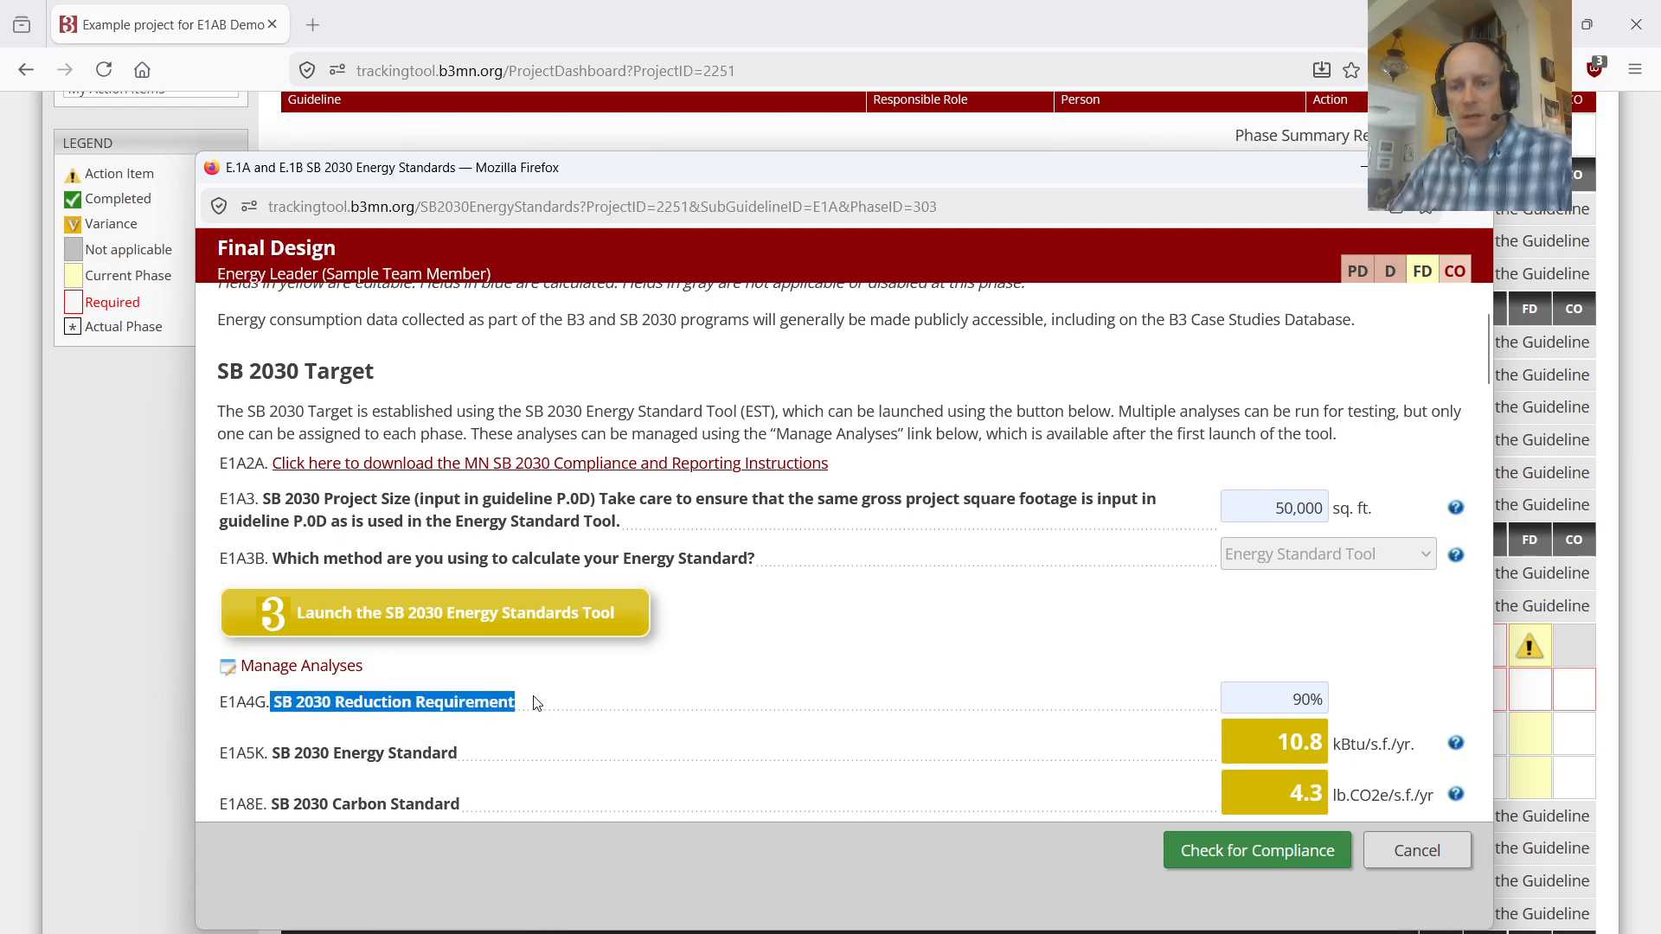
left_click(1295, 701)
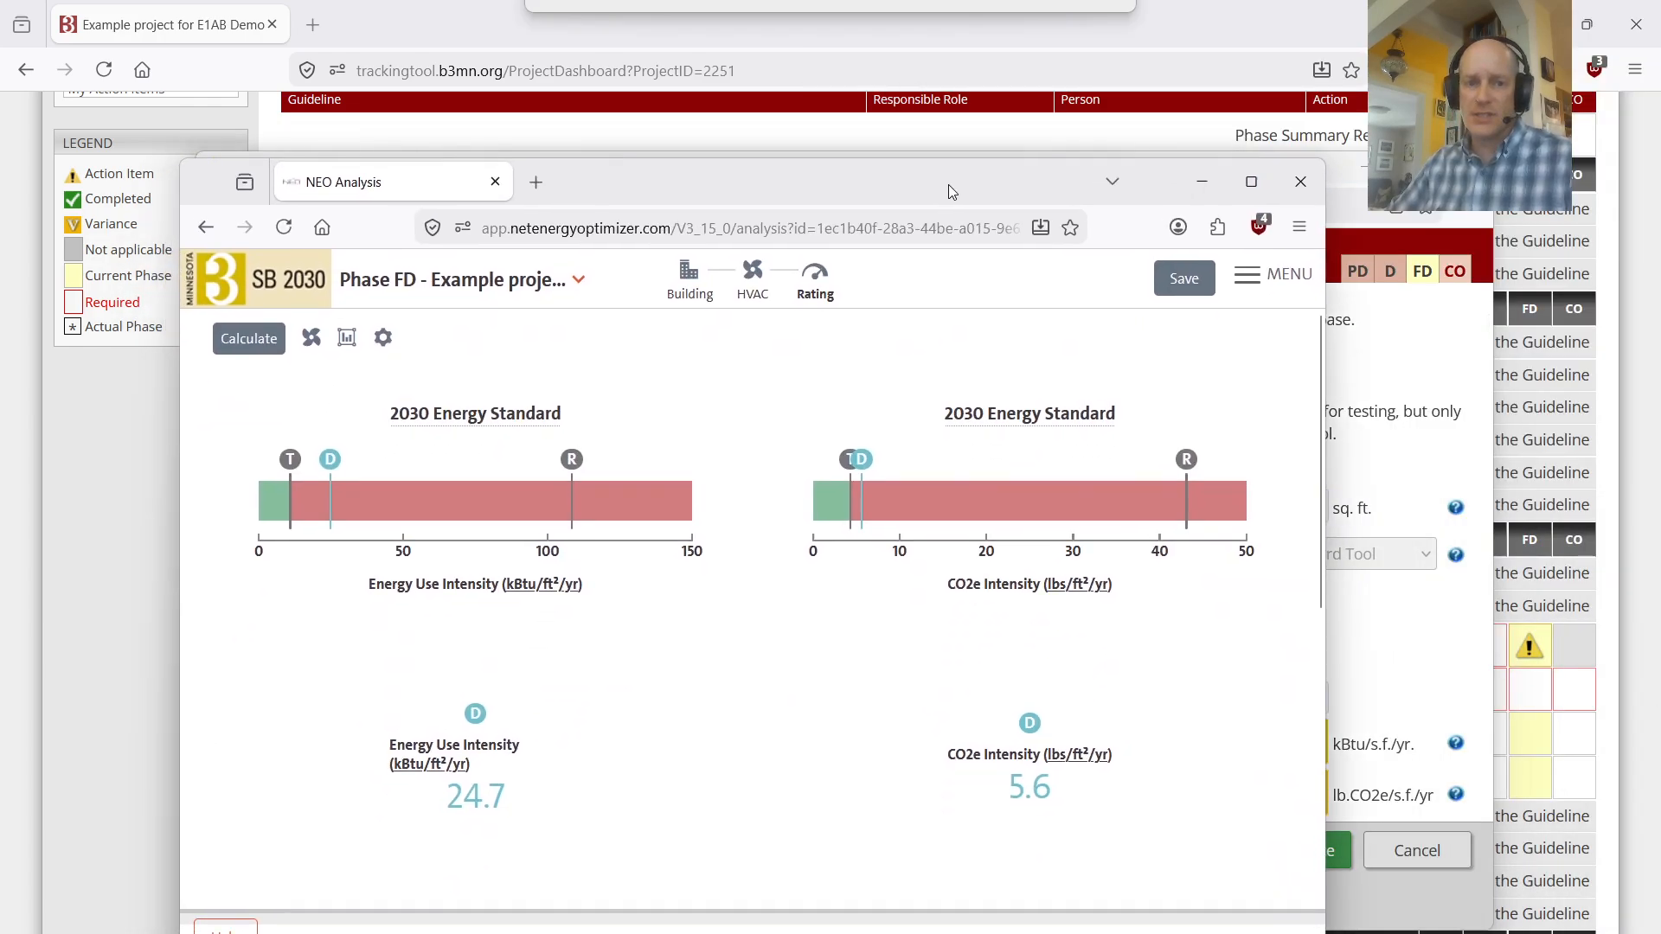
Step: Show the building definition of the Phase FD analysis and check the Enable Detailed Inputs option
left_click(724, 288)
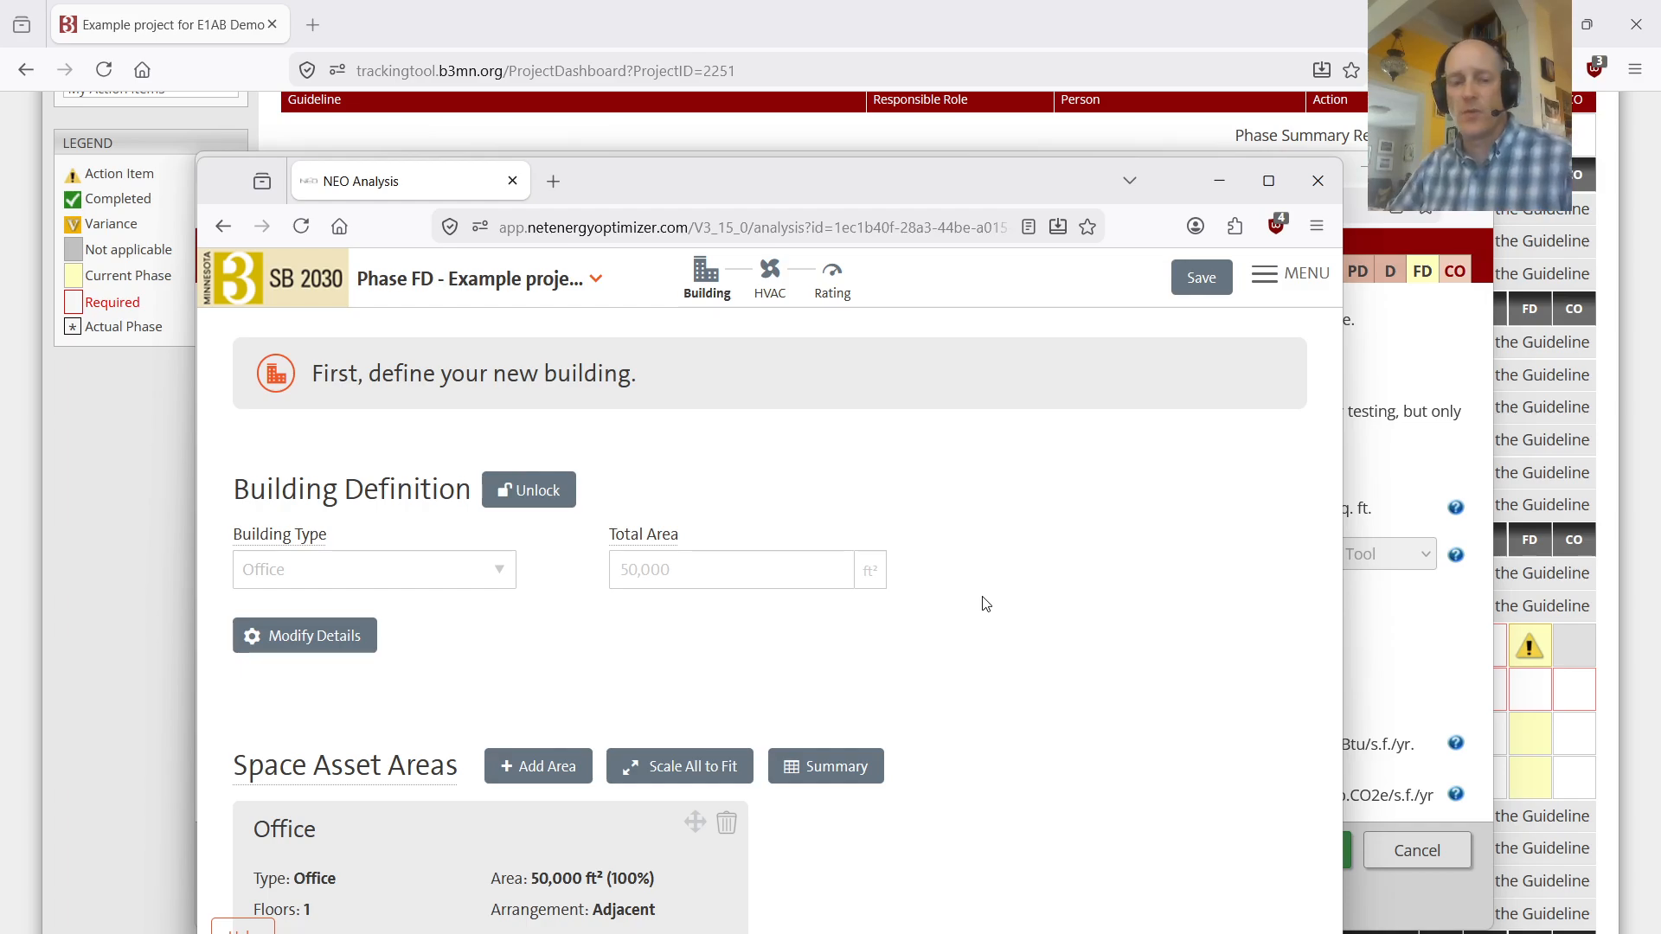
left_click(1272, 277)
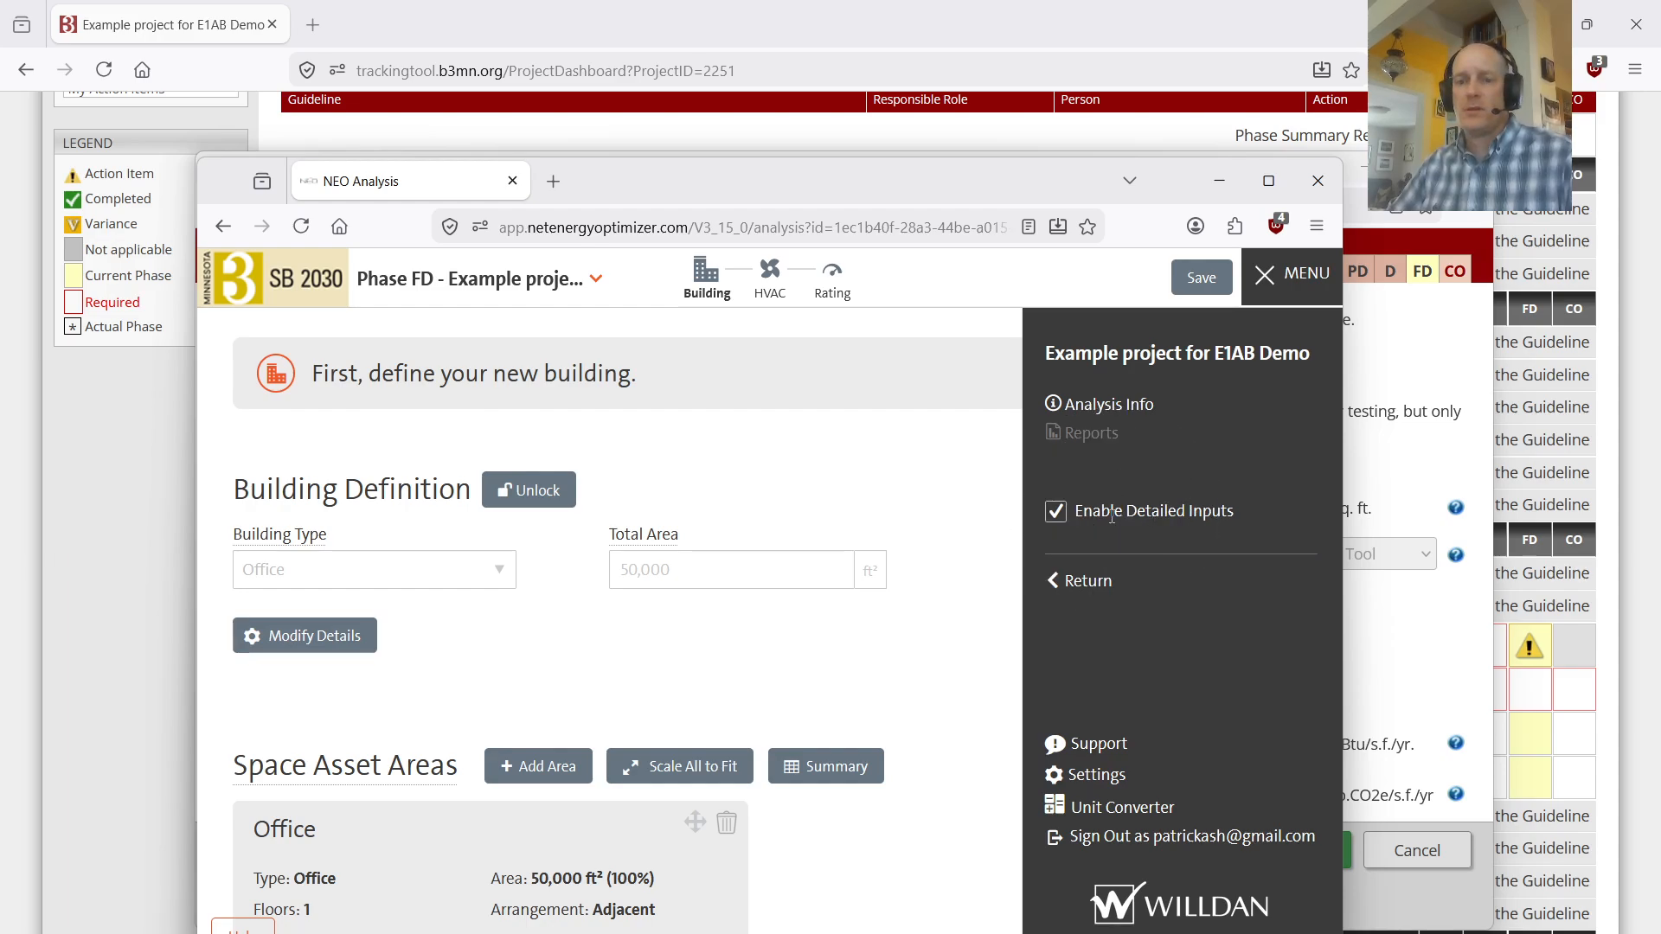
left_click(865, 471)
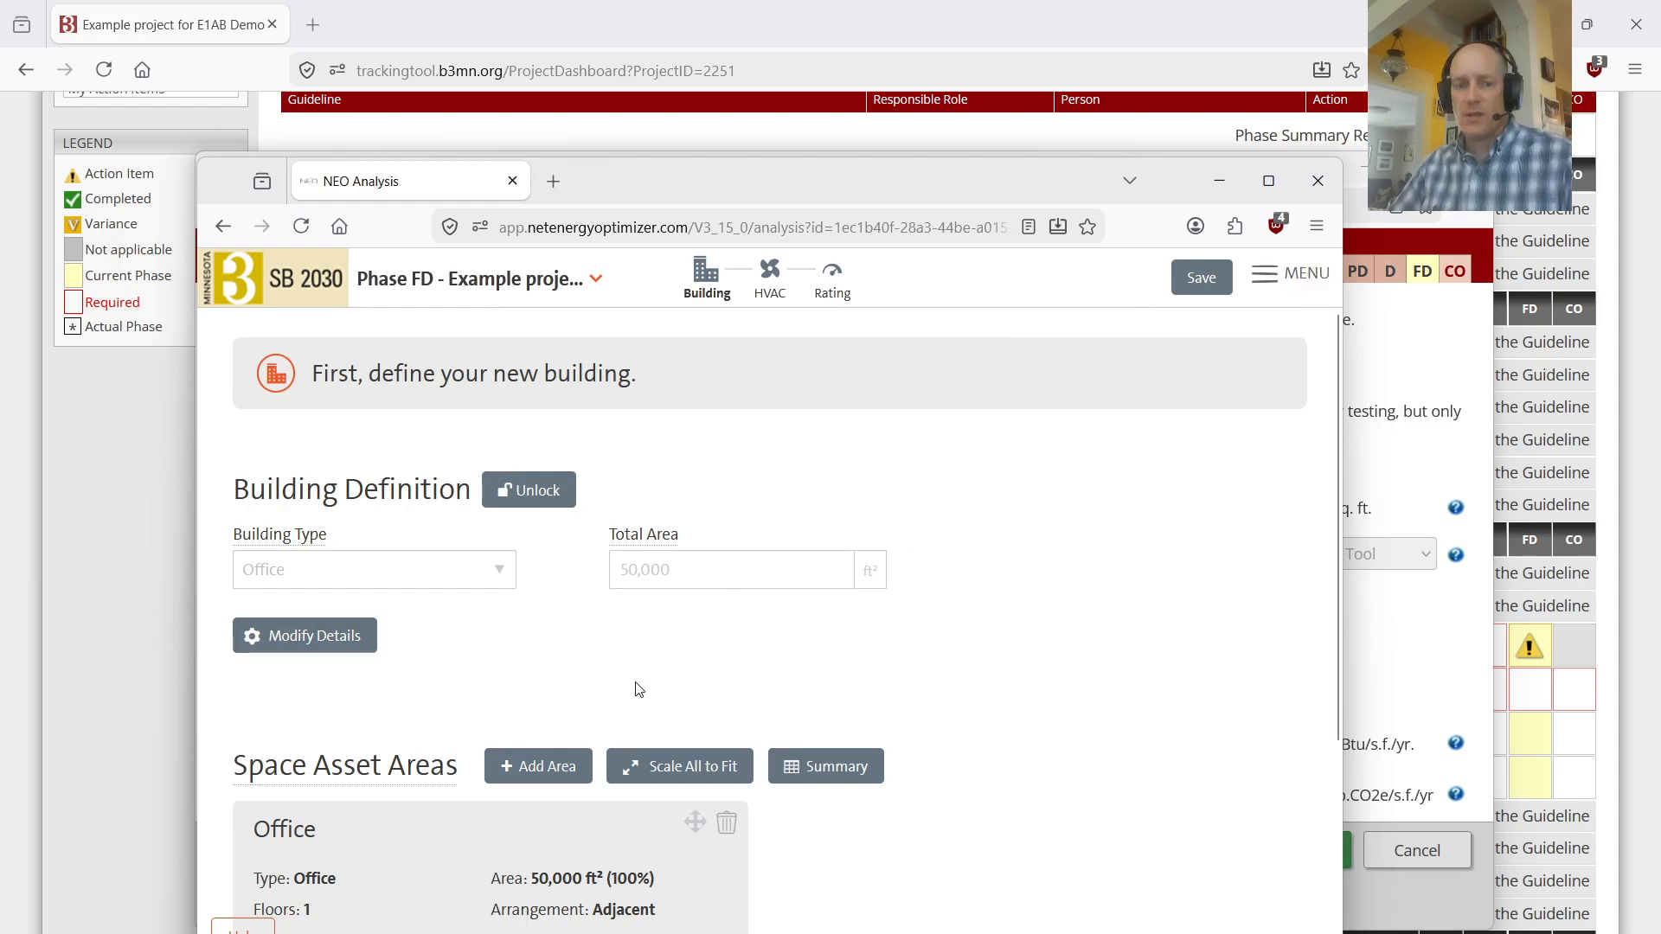
Step: Open the detailed inputs of the Office space asset area
scroll(605, 735, "down", 2)
left_click(510, 873)
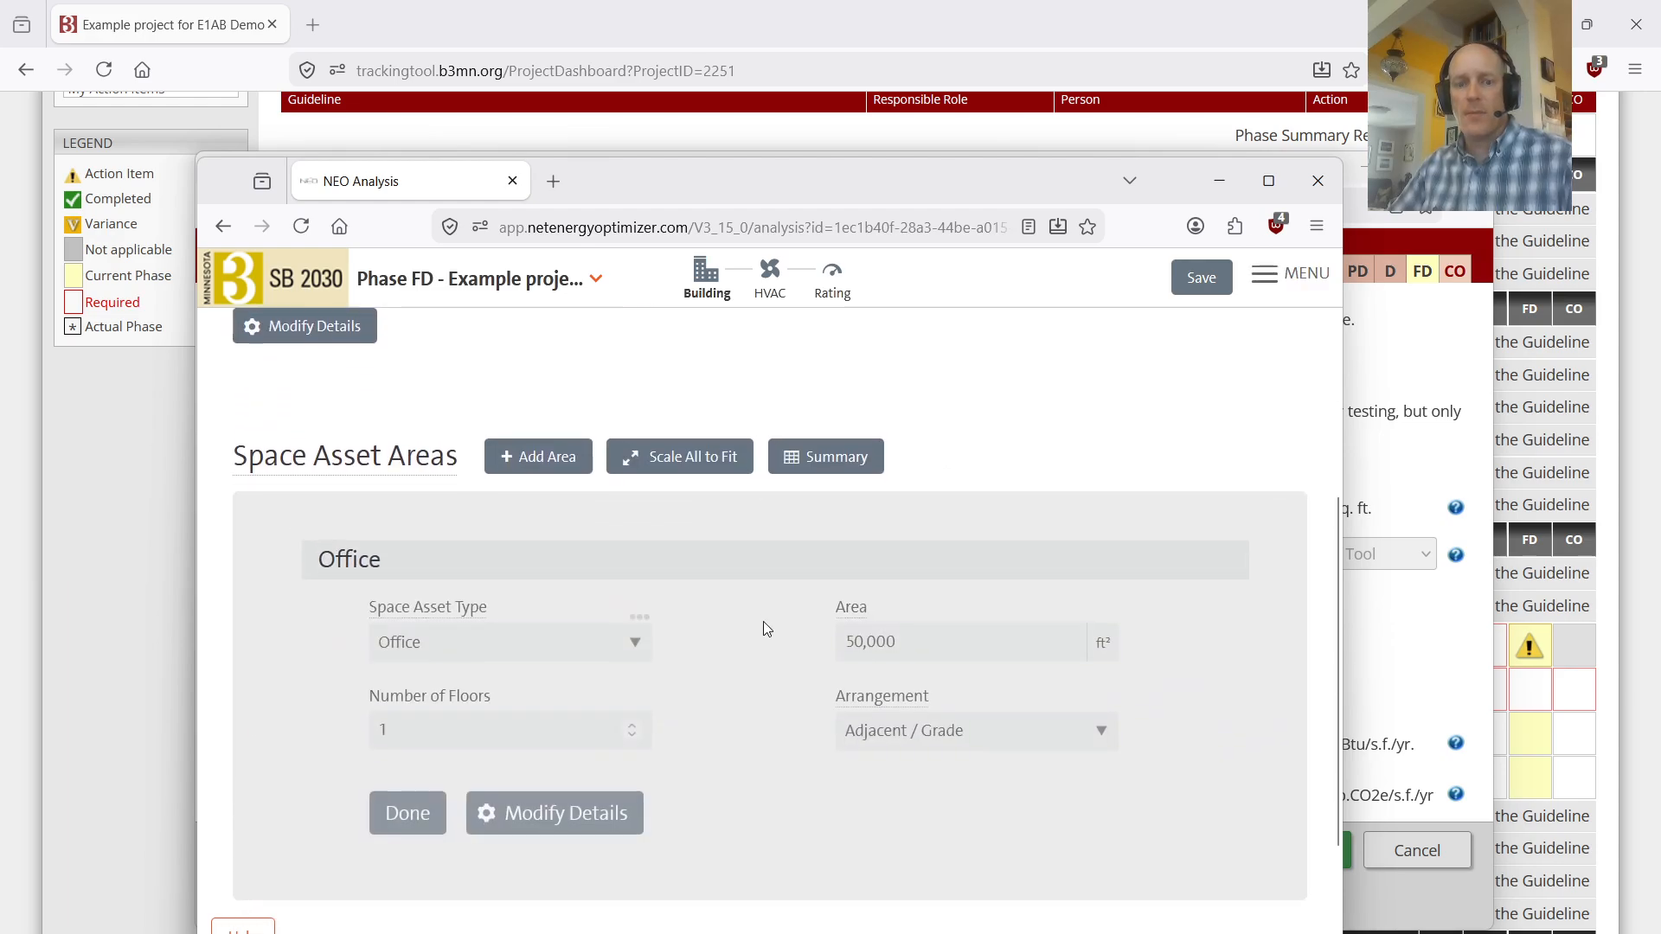
left_click(544, 823)
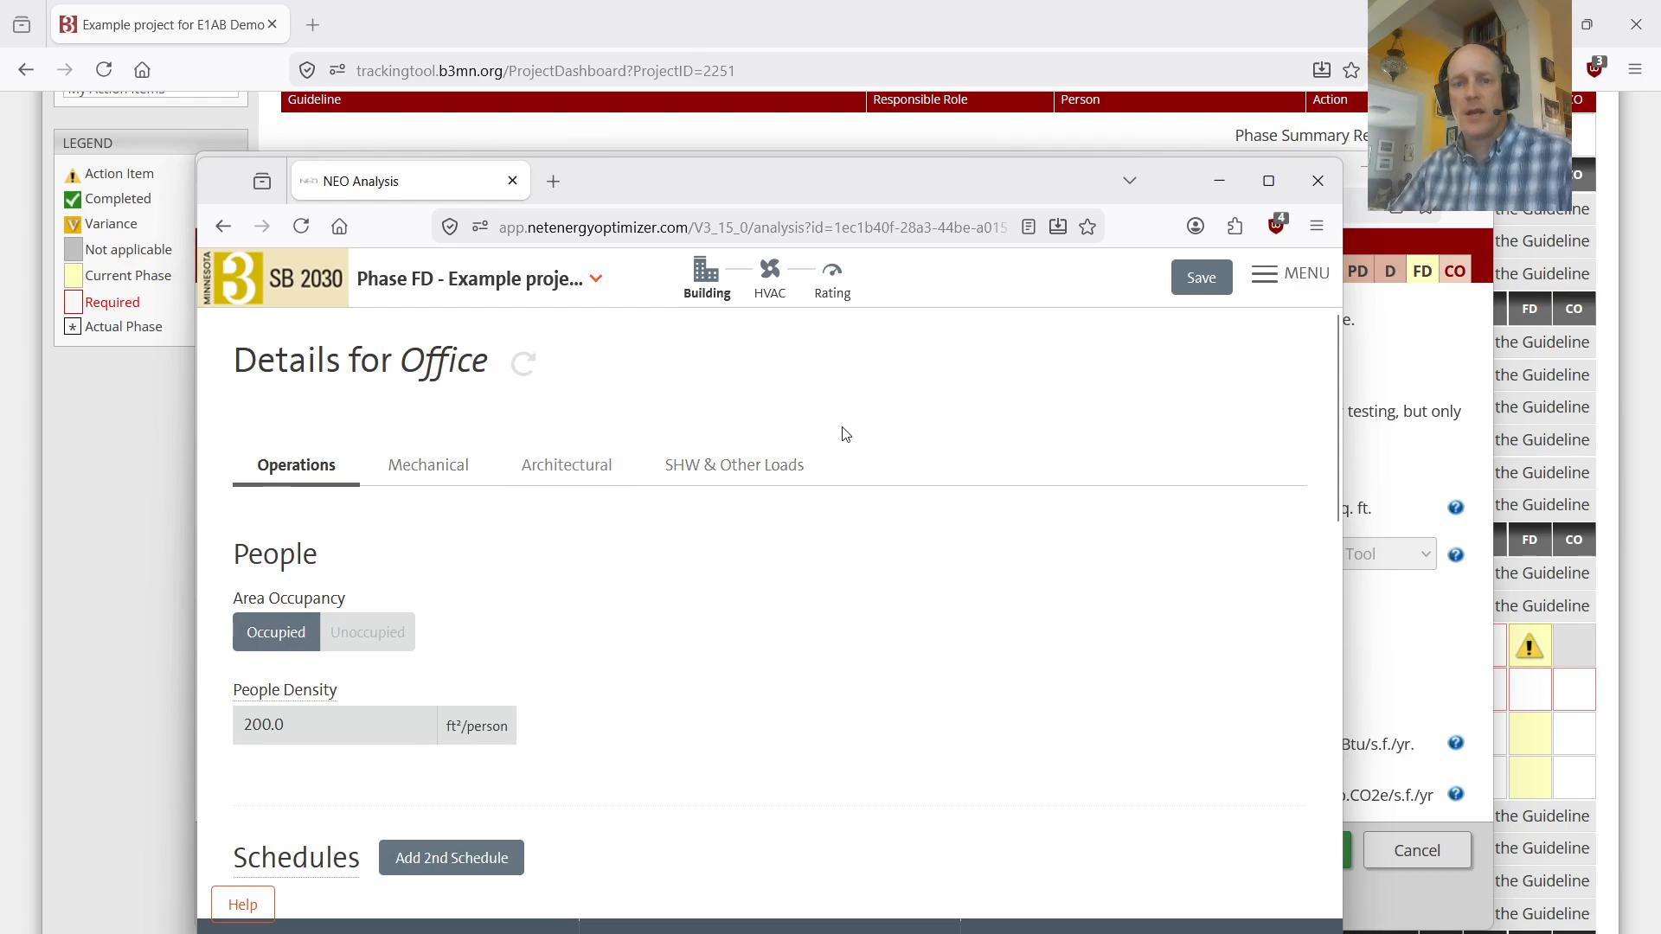
Step: Recalculate the 2030 Energy Standard rating and save the analysis
left_click(831, 288)
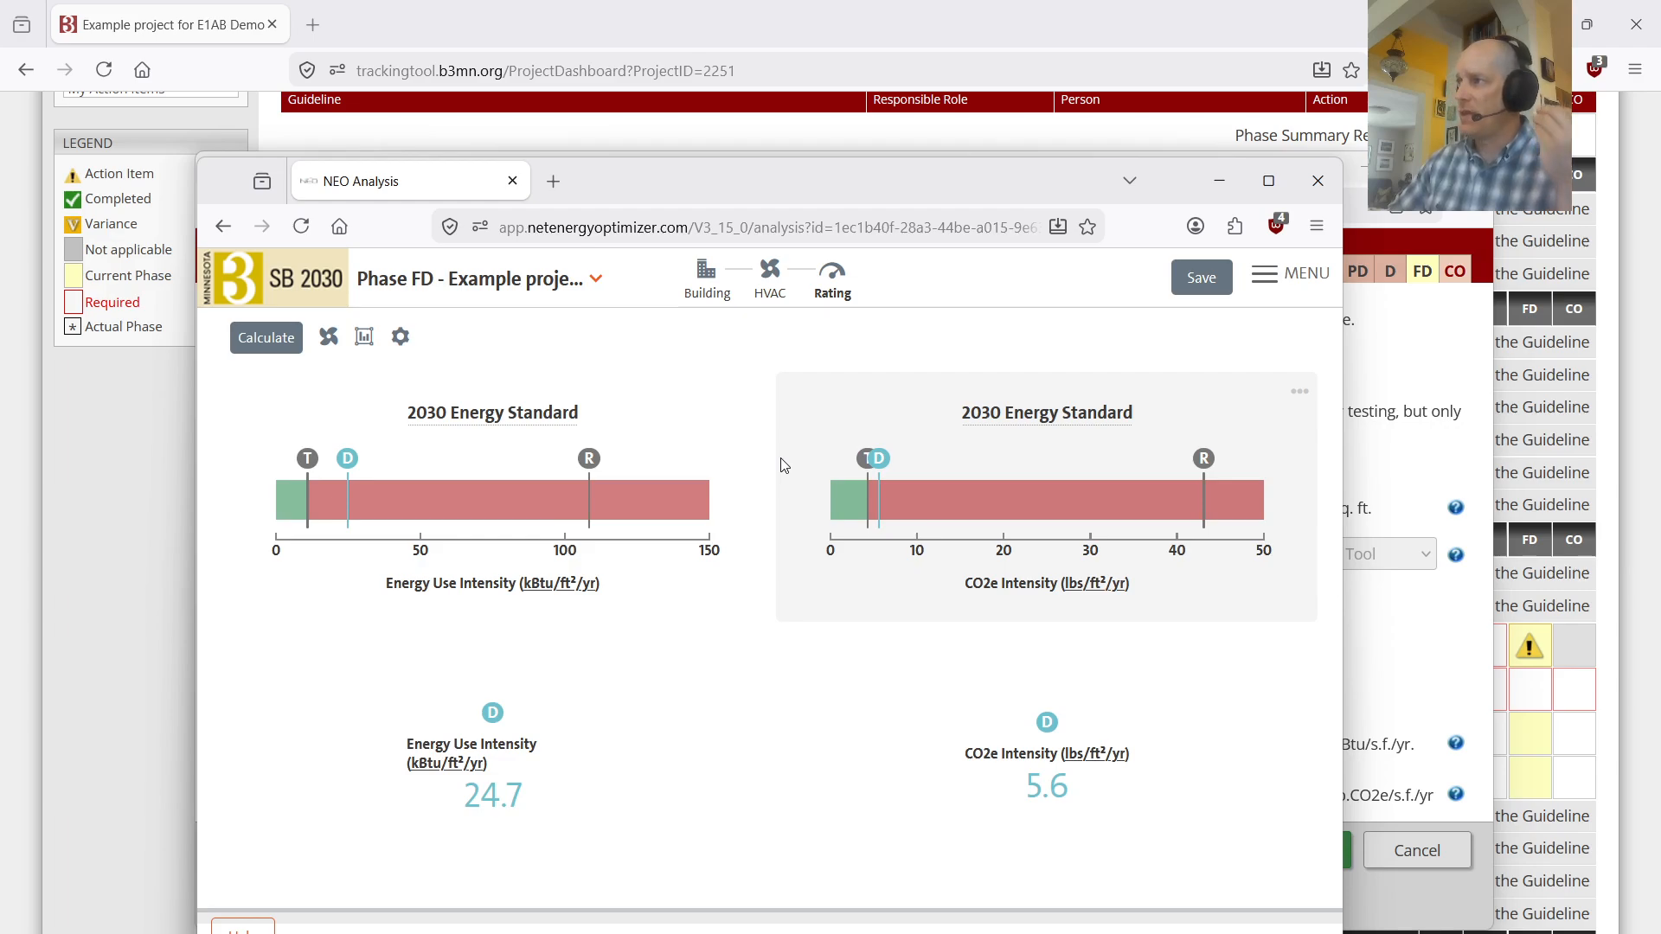
left_click(265, 356)
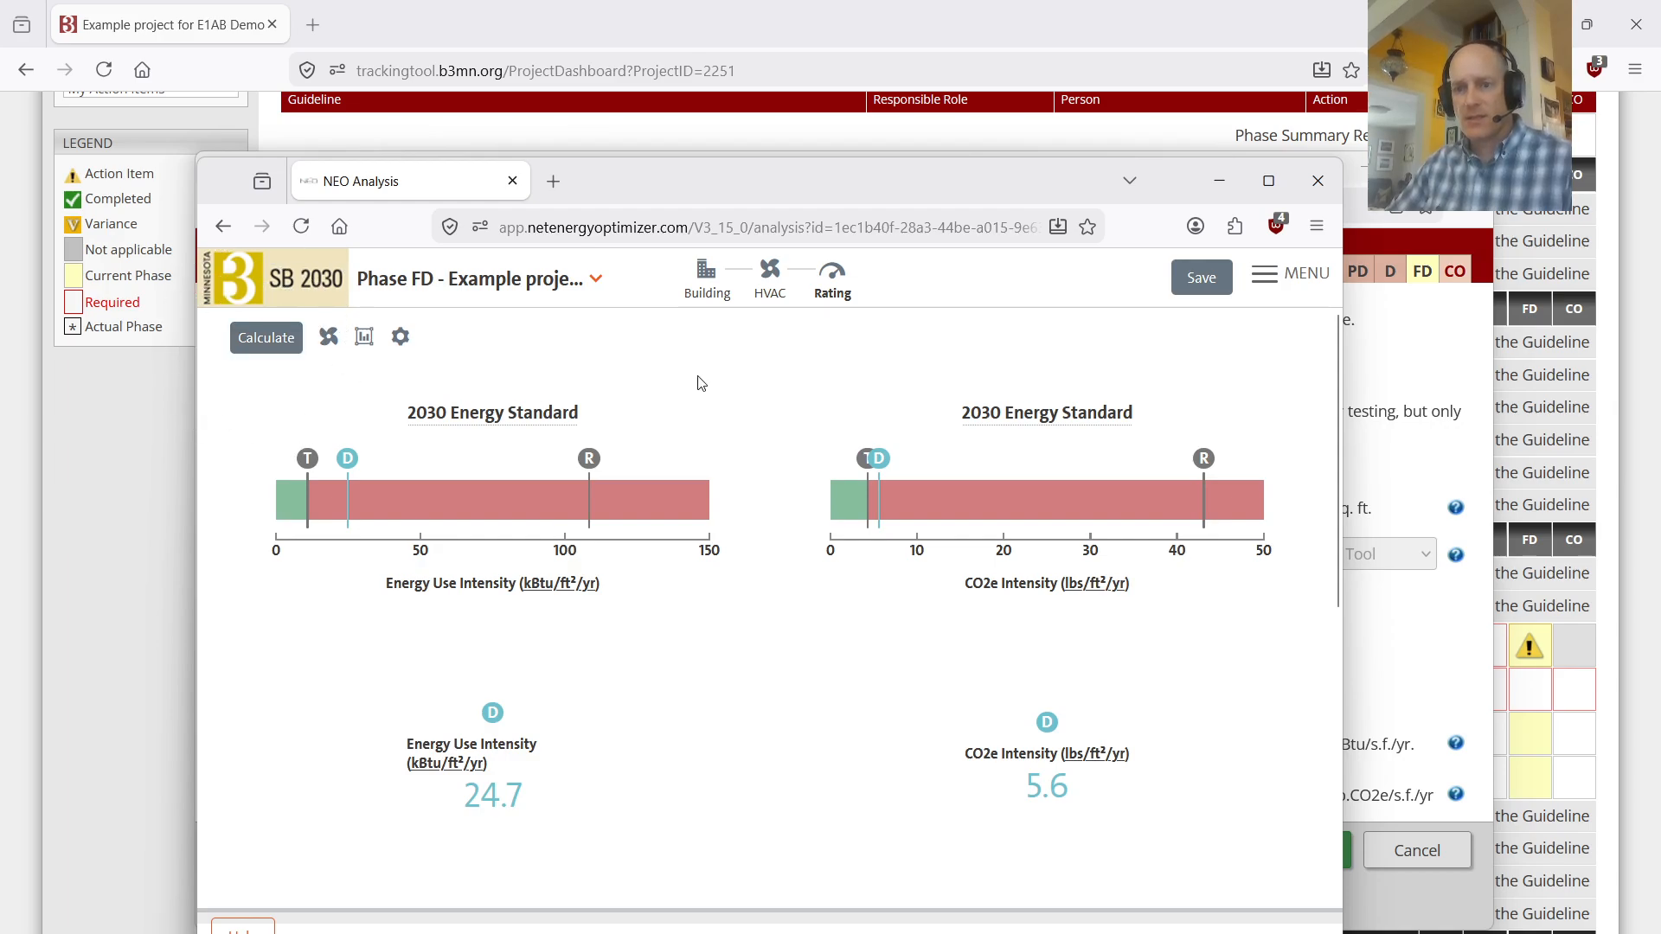
left_click(1226, 298)
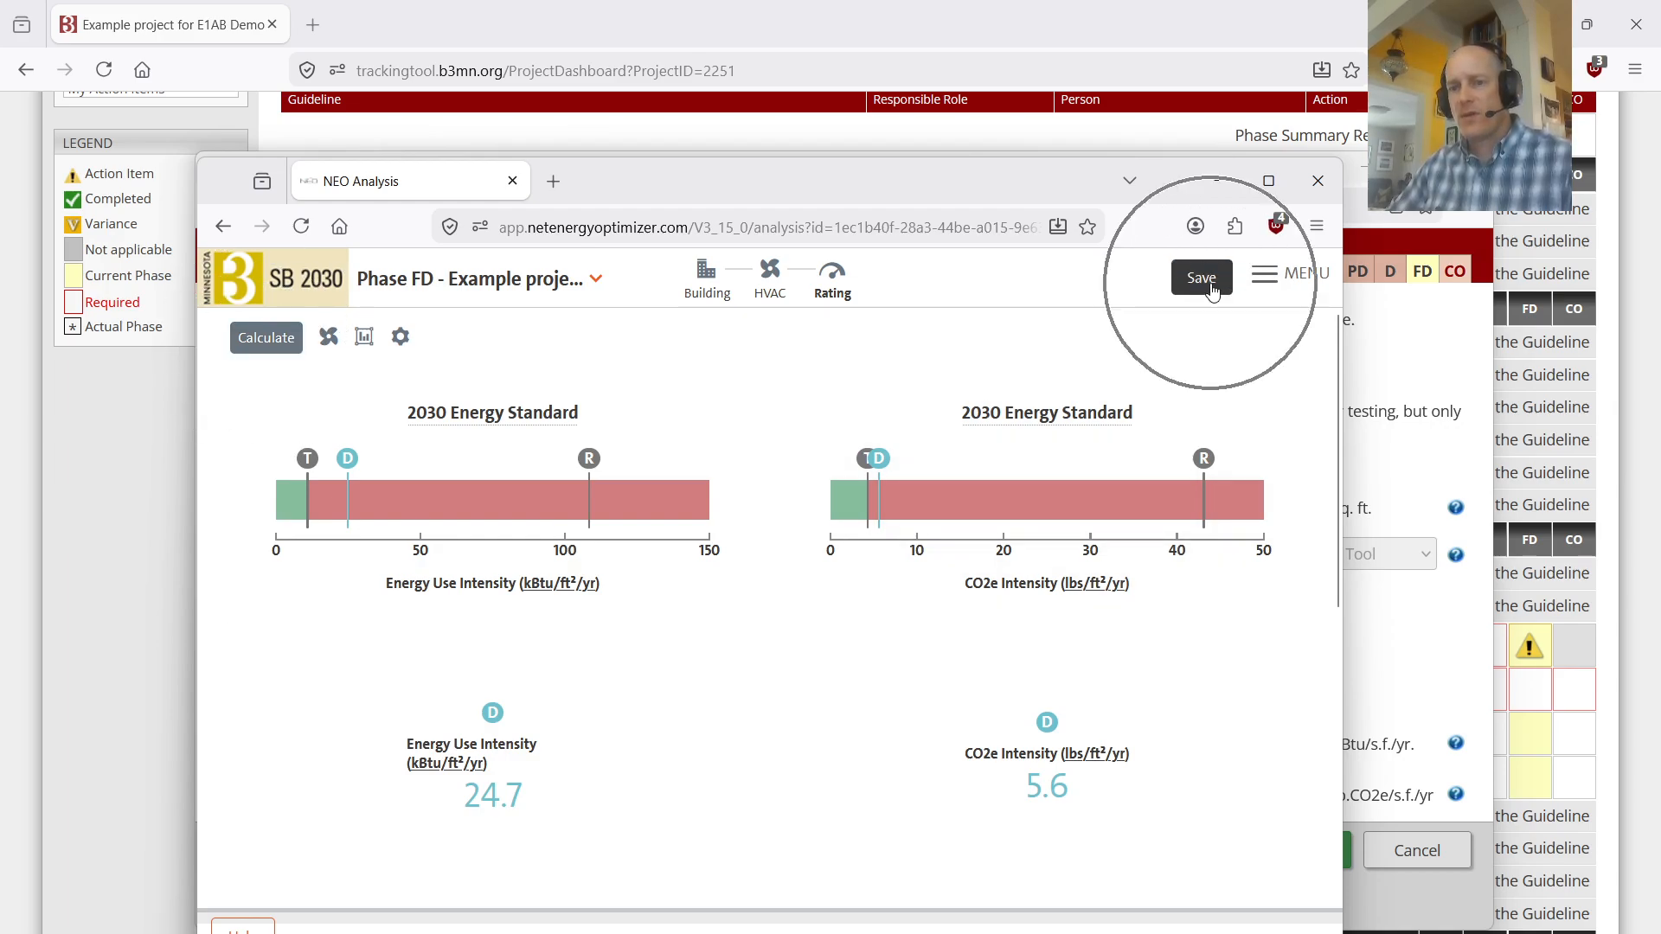
left_click(1259, 284)
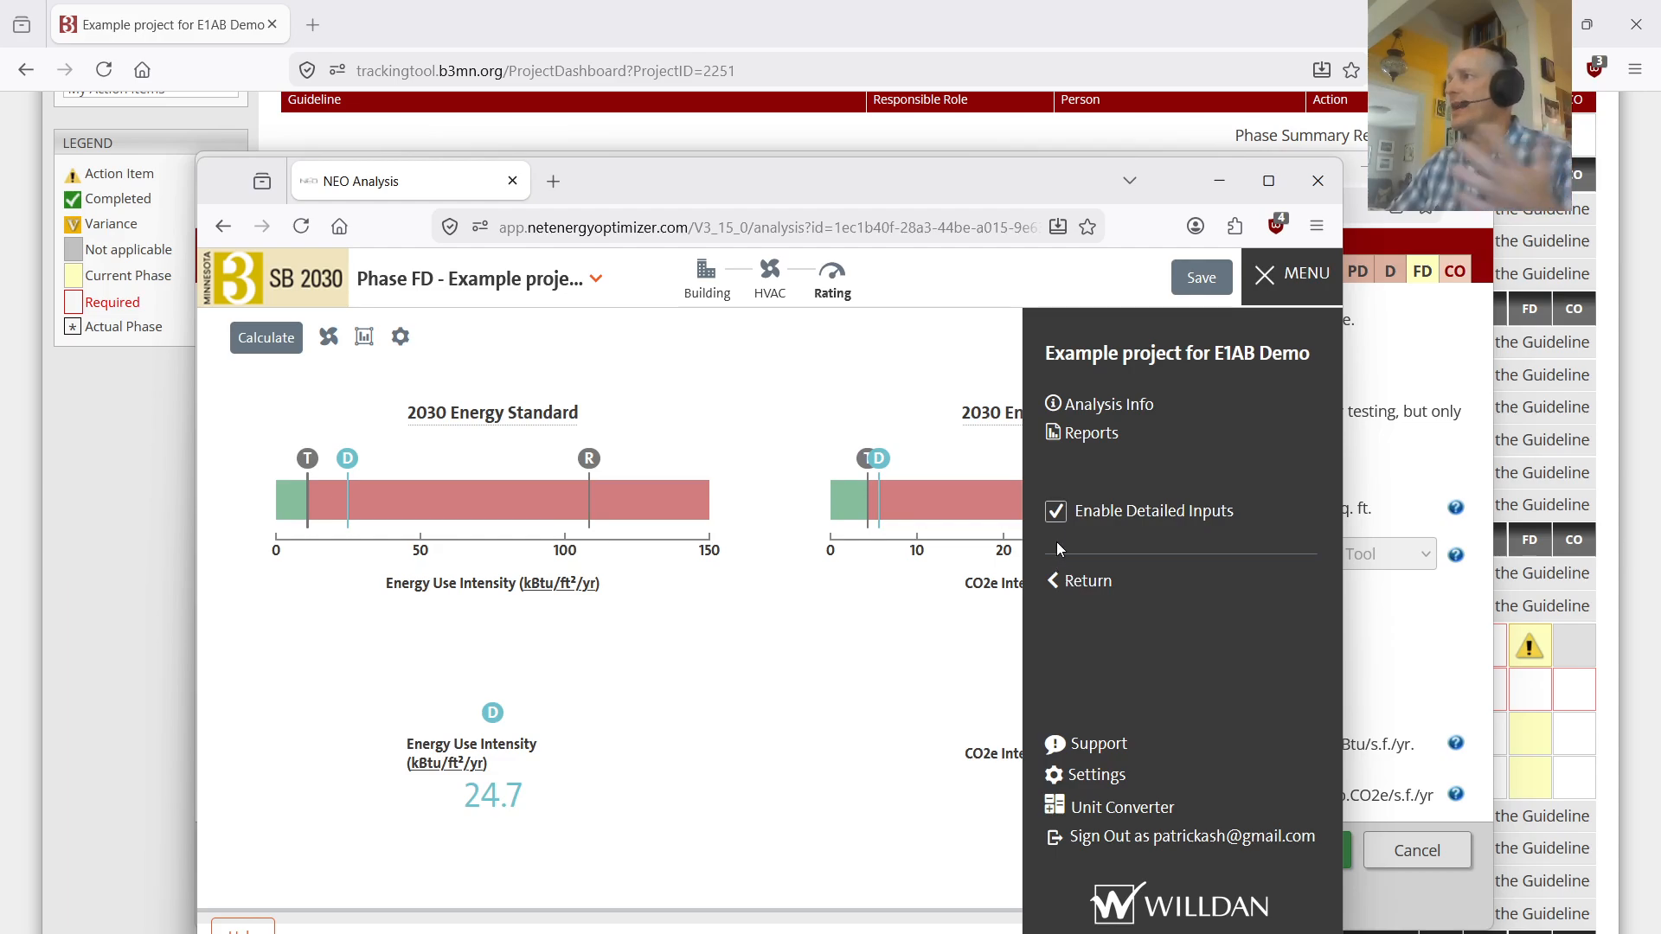
left_click(832, 342)
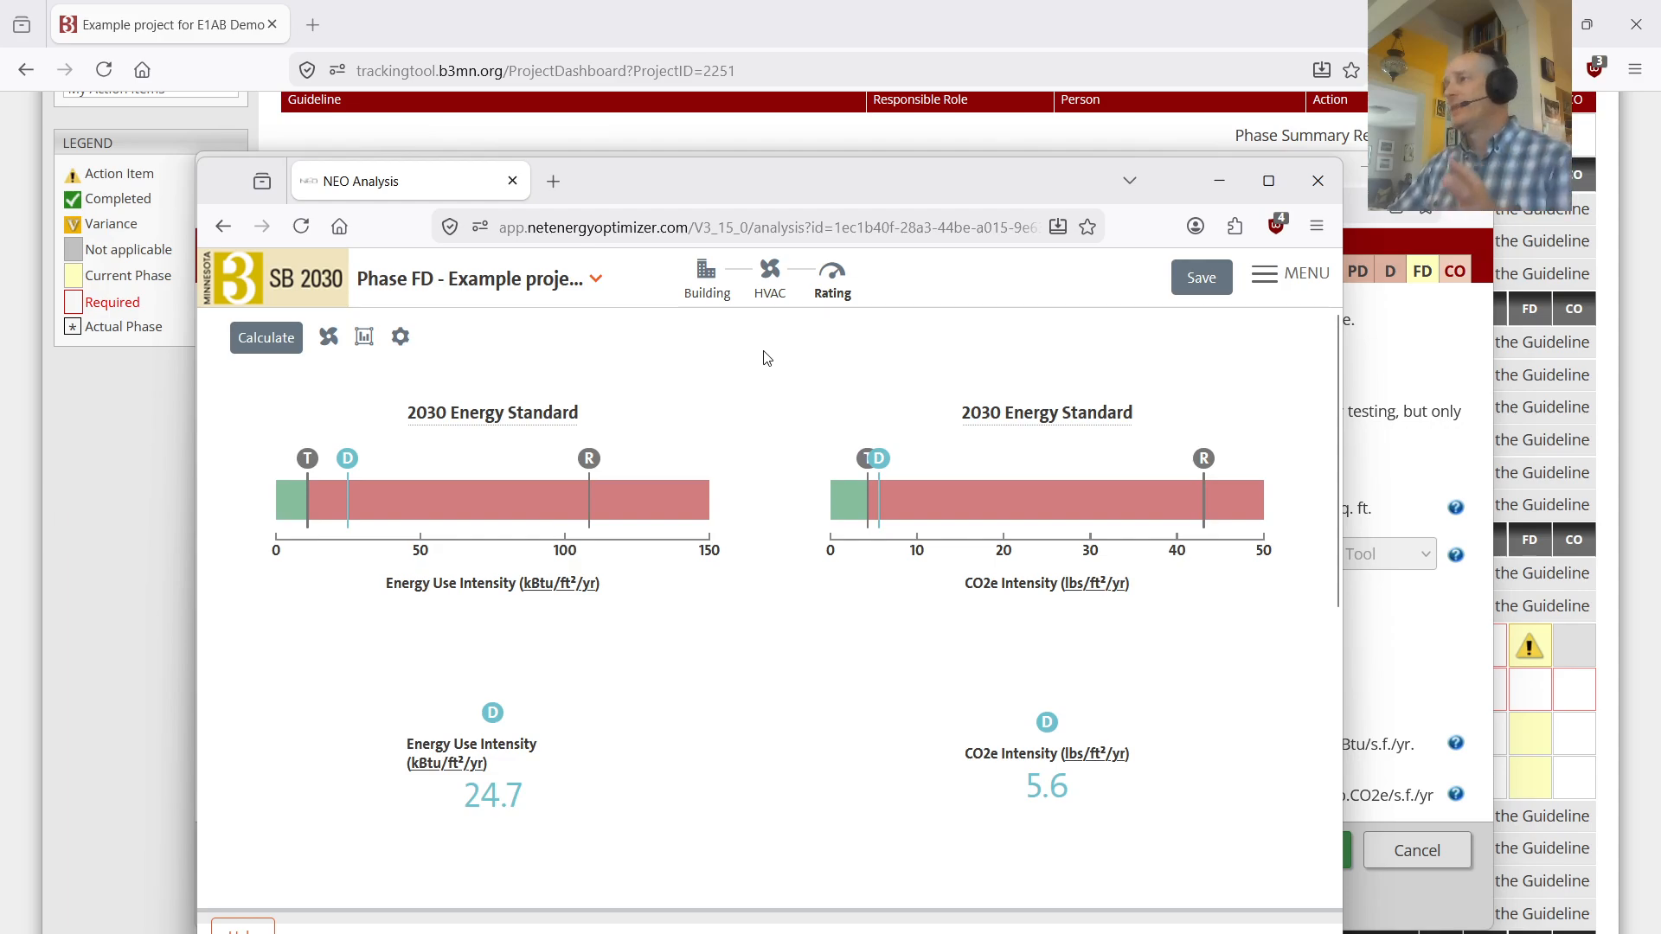
mouse_move(751, 381)
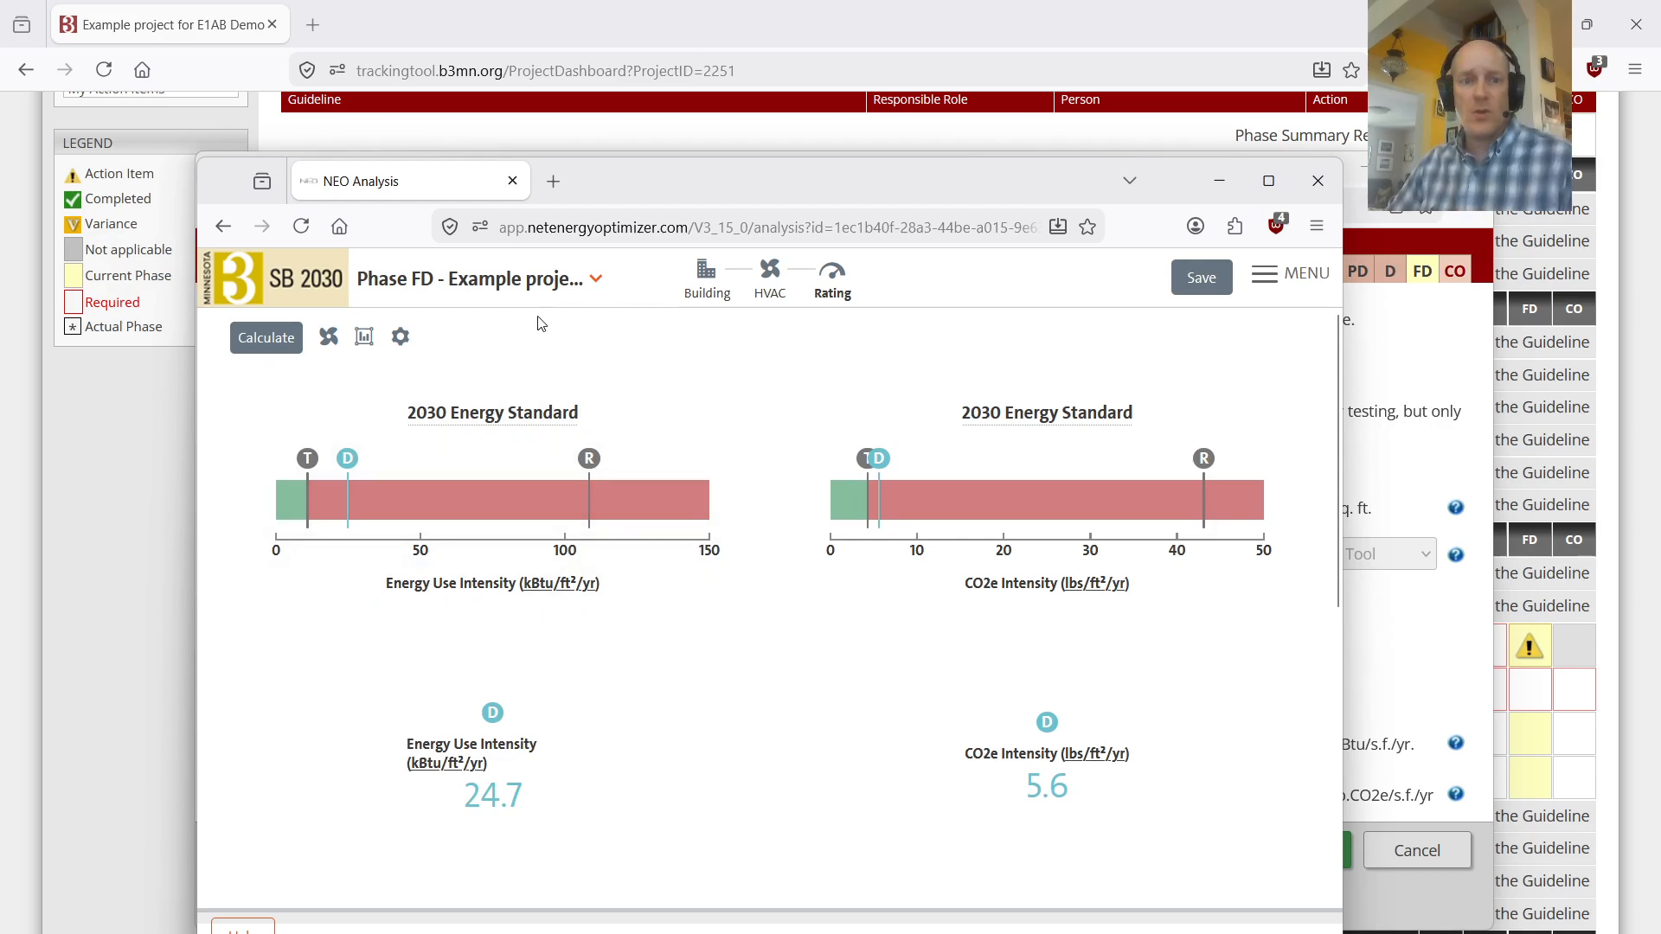
Step: Chart the total monthly electric consumption, examine the monthly kWh values, and close the chart
left_click(367, 339)
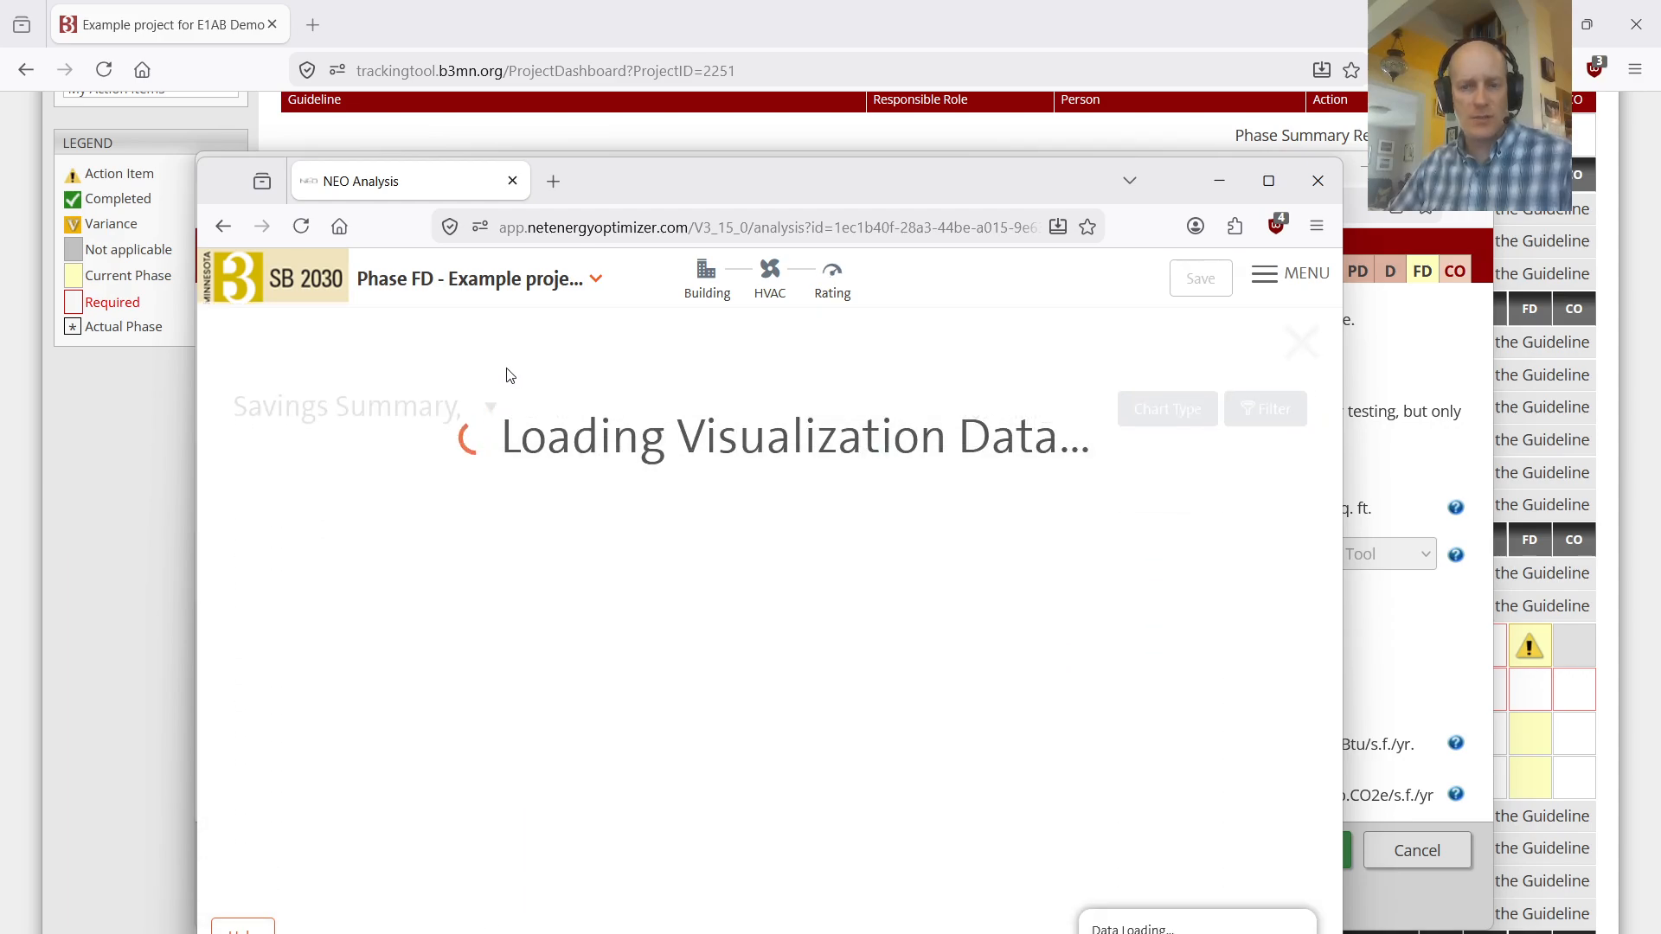
left_click(1119, 409)
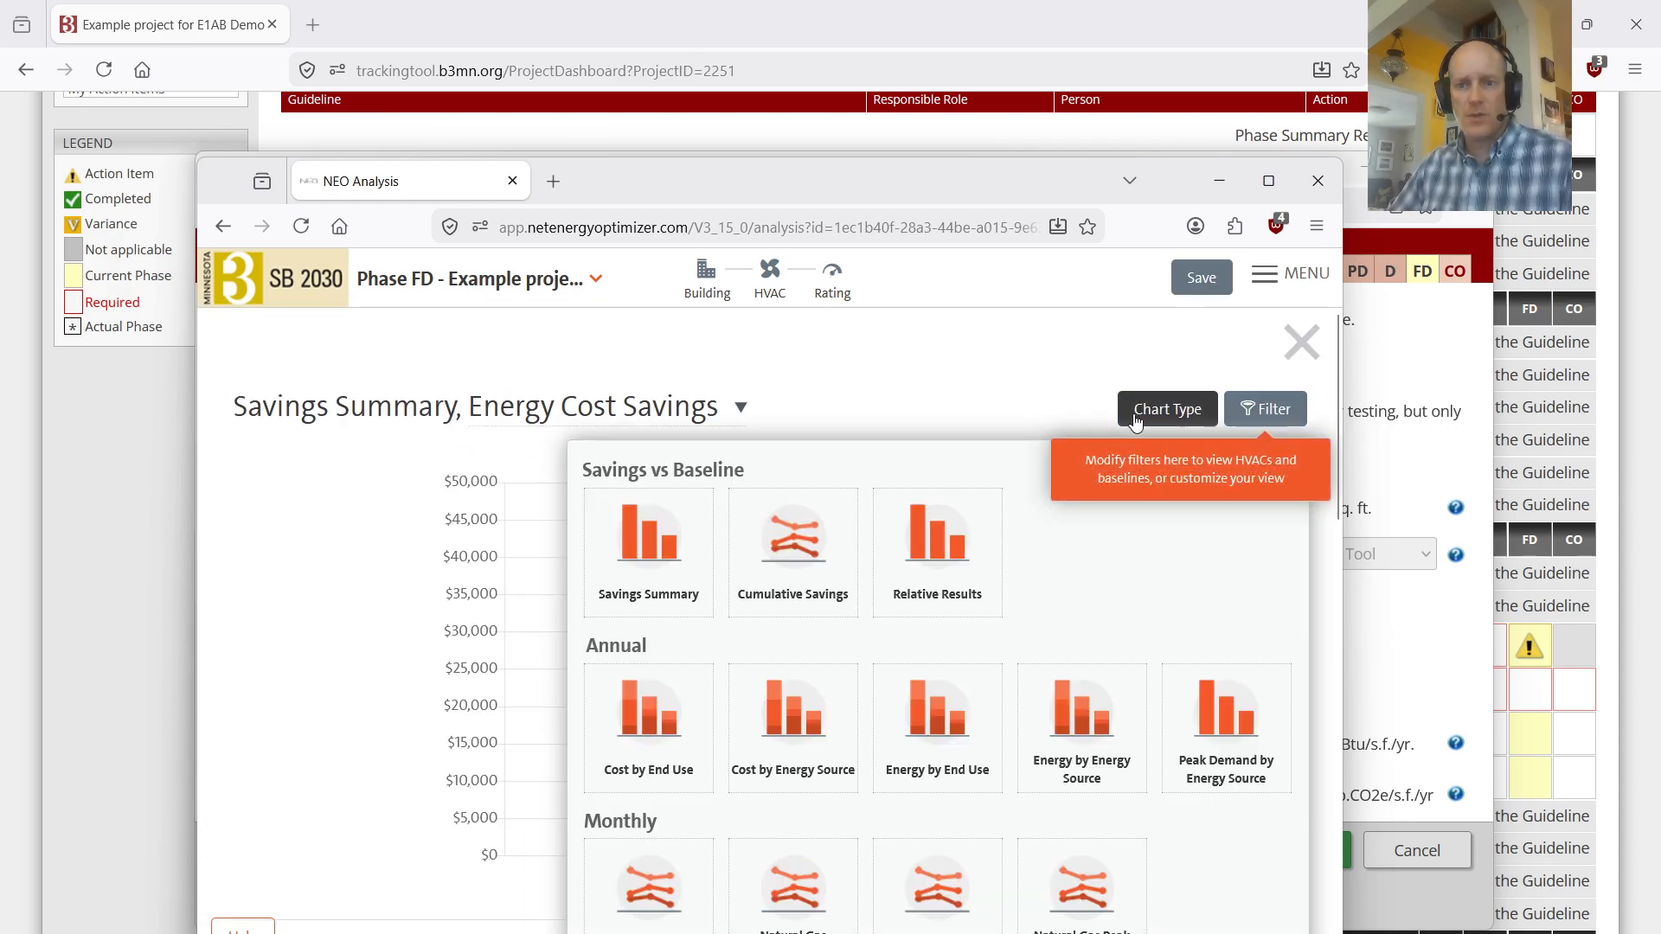
scroll(651, 641, "down", 2)
left_click(653, 757)
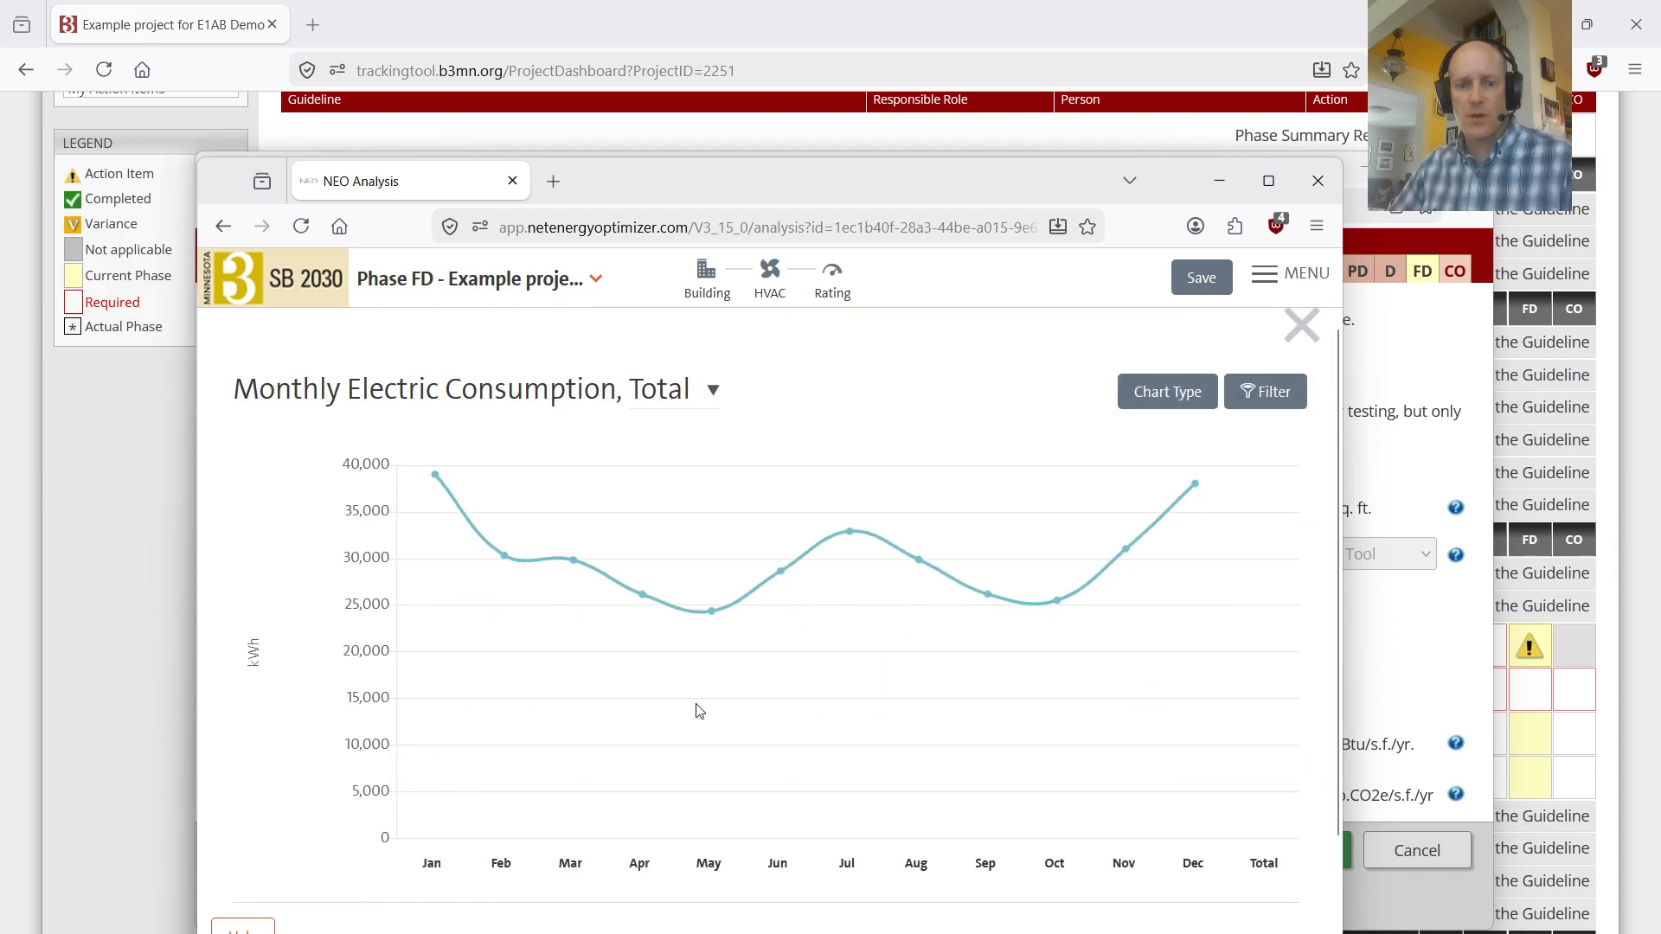
scroll(577, 718, "down", 2)
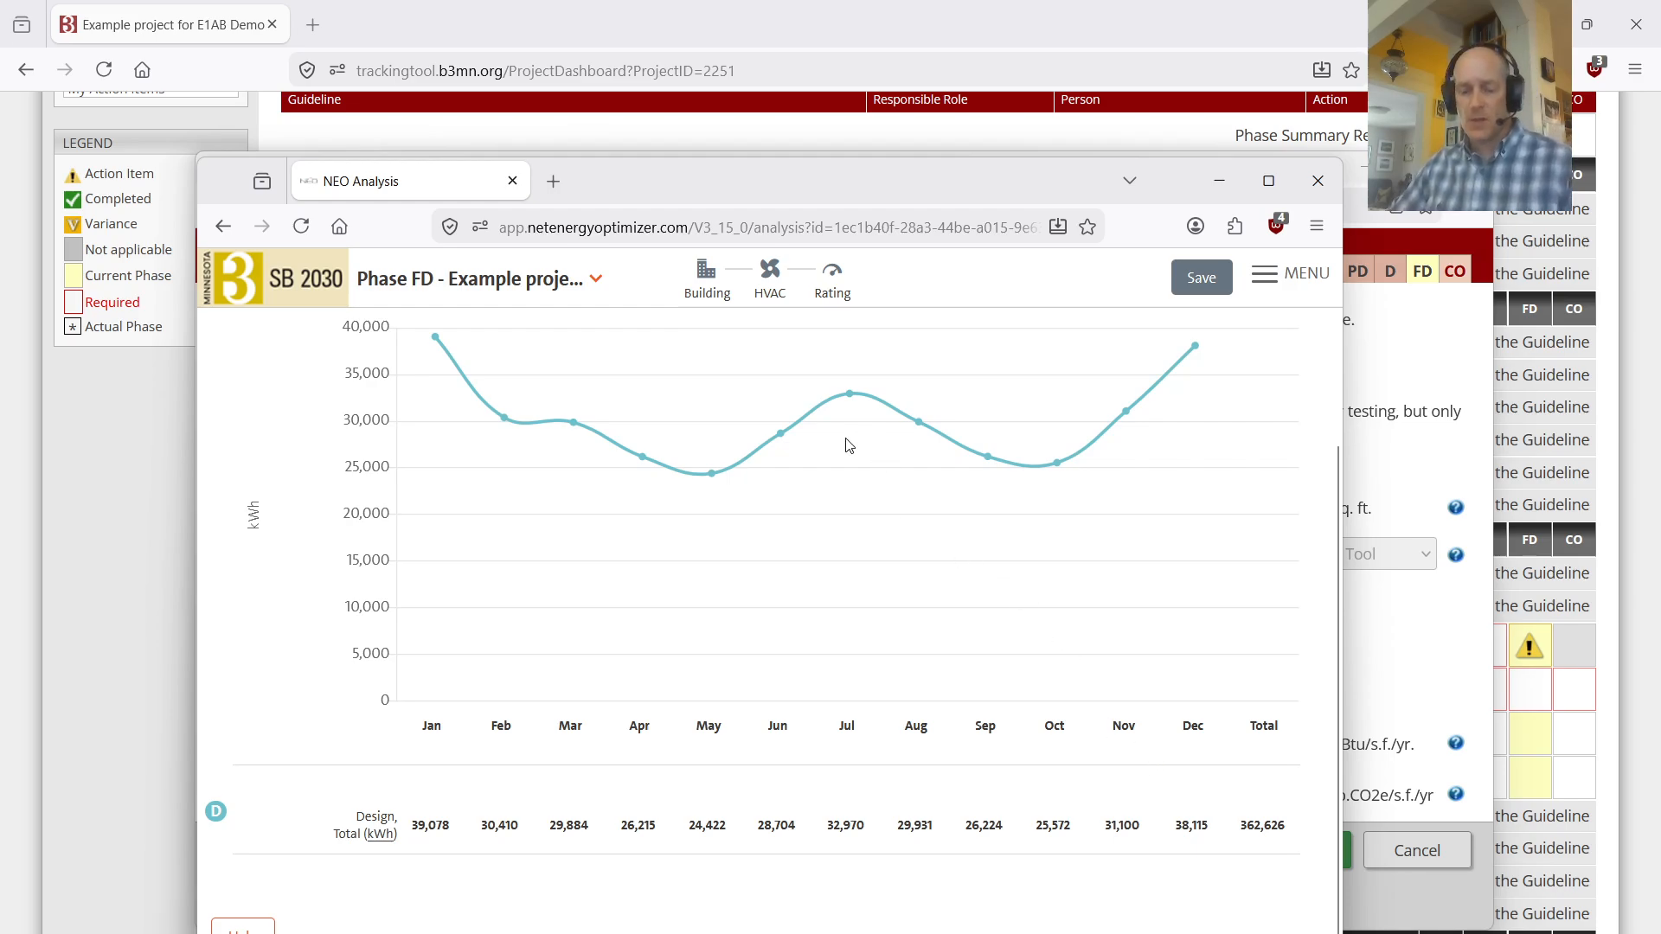
left_click_drag(978, 180, 944, 255)
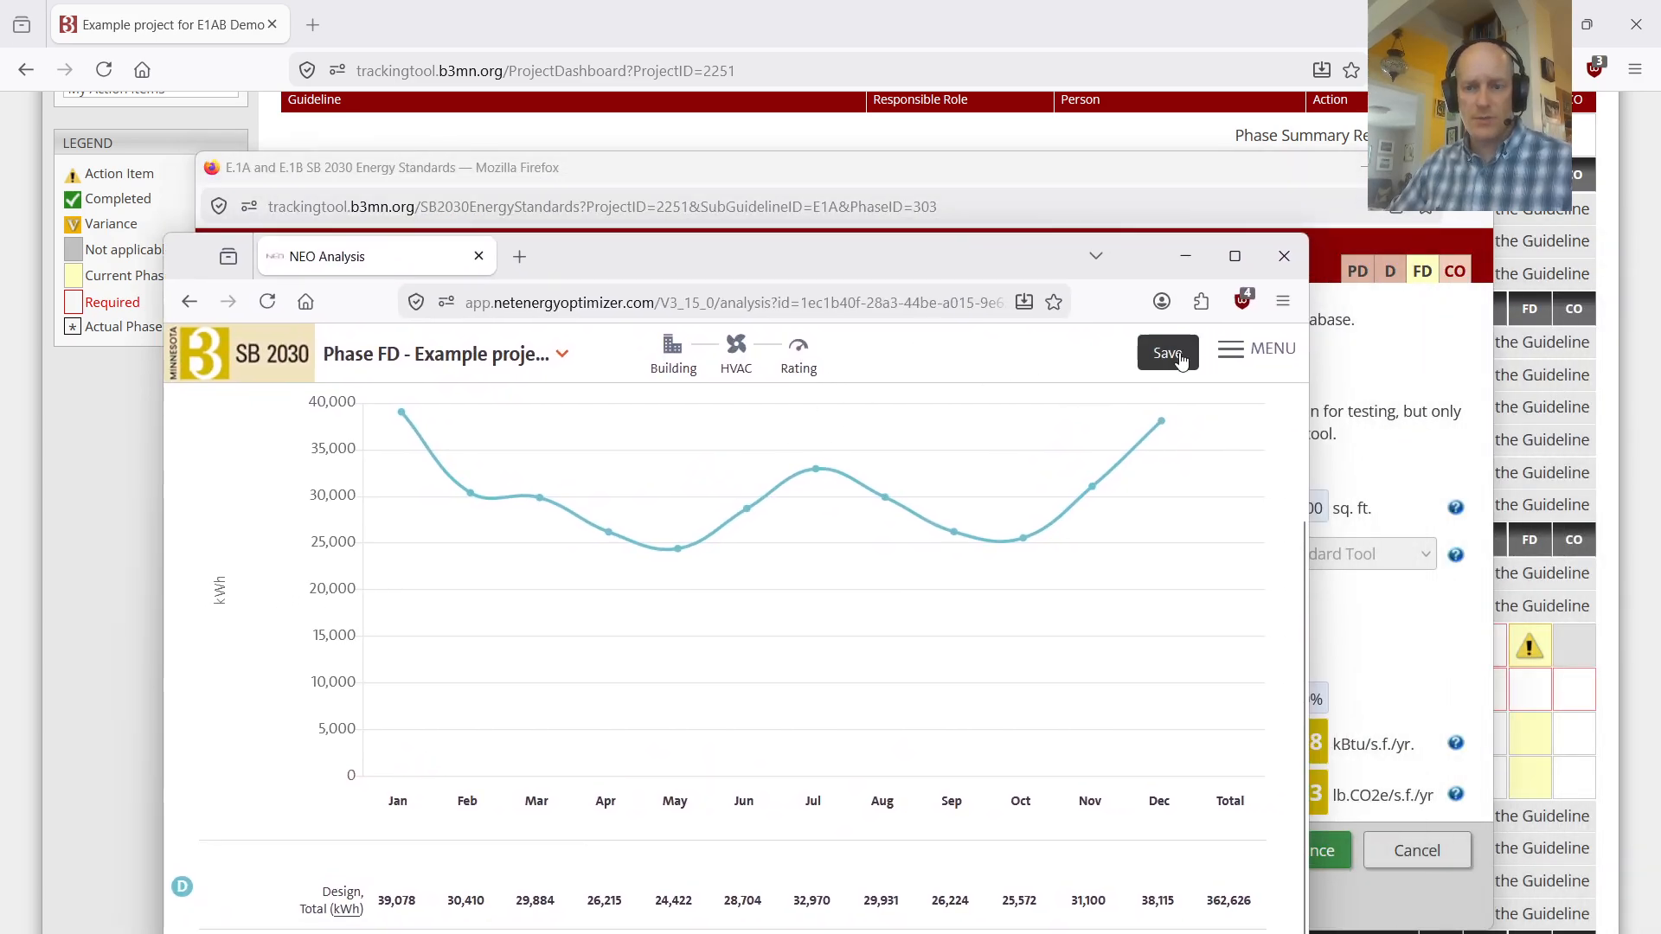
scroll(538, 441, "up", 2)
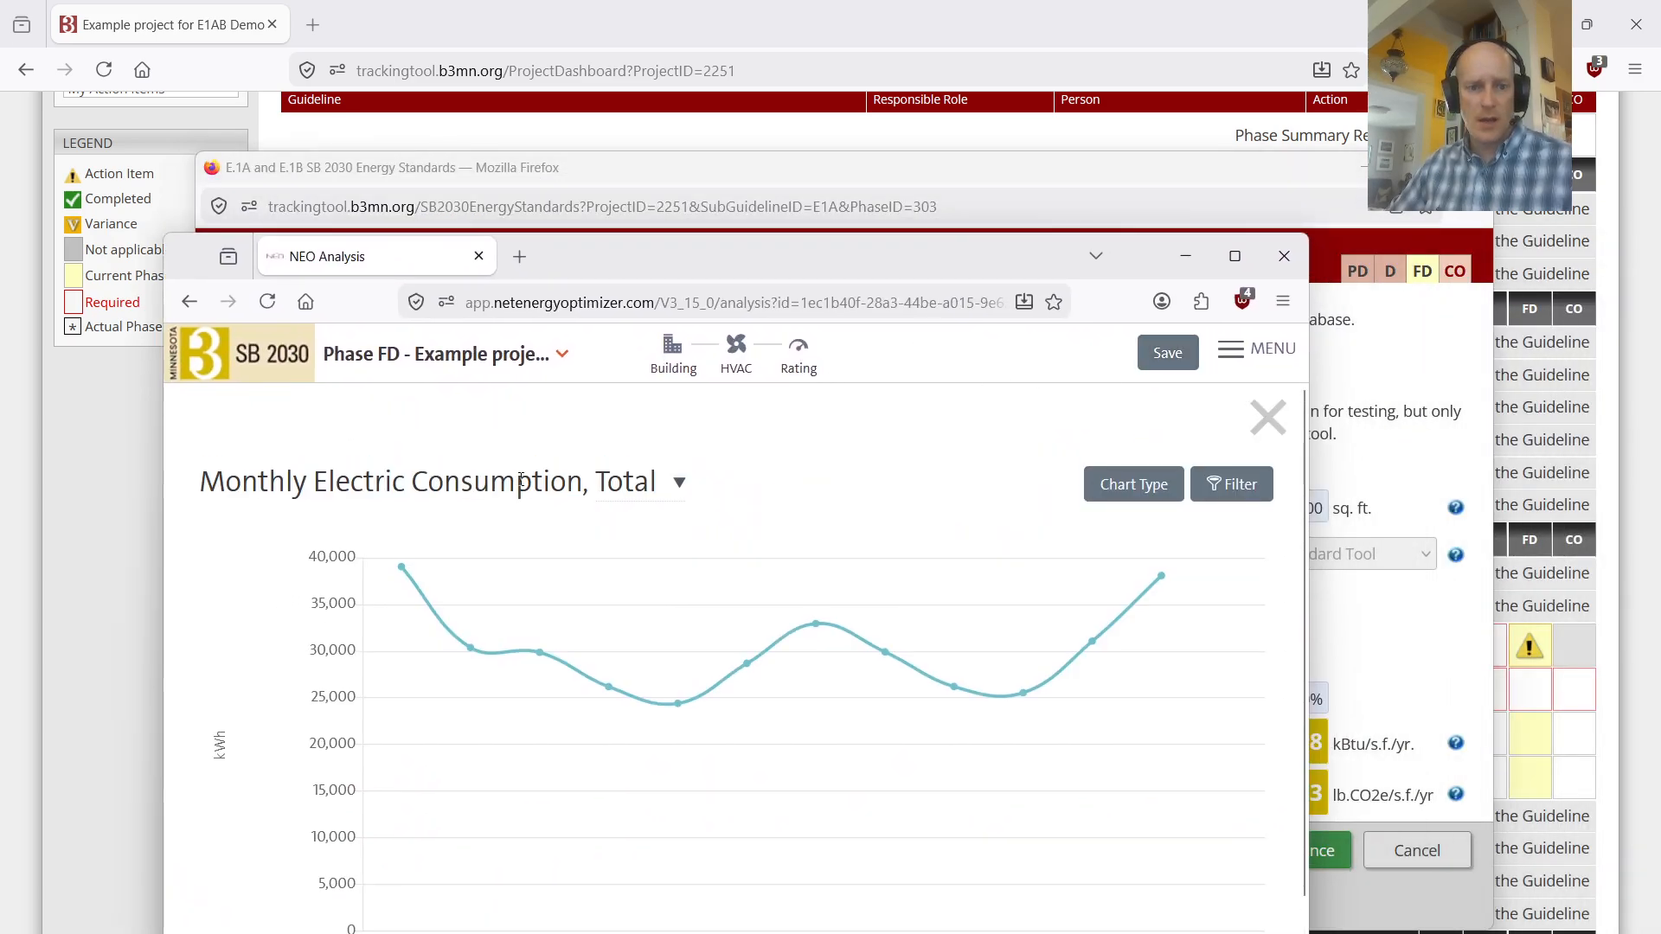
left_click(1266, 419)
Step: Calculate and save the Phase FD analysis again, and close the Energy Standards Tool window
left_click(232, 417)
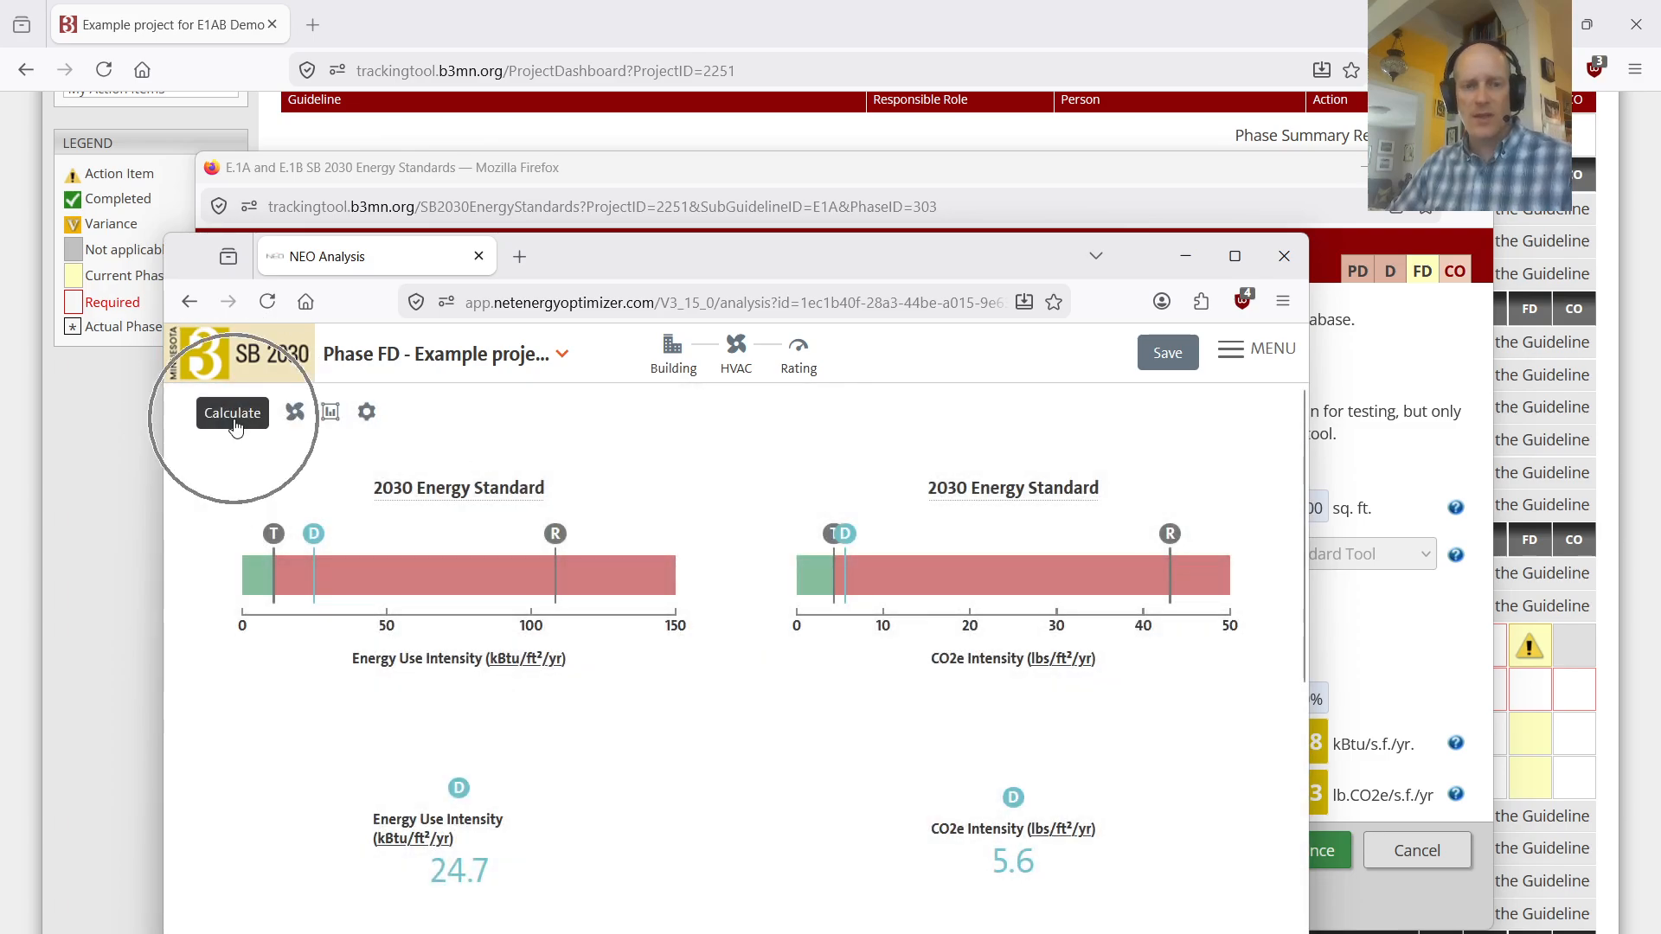
left_click(1164, 352)
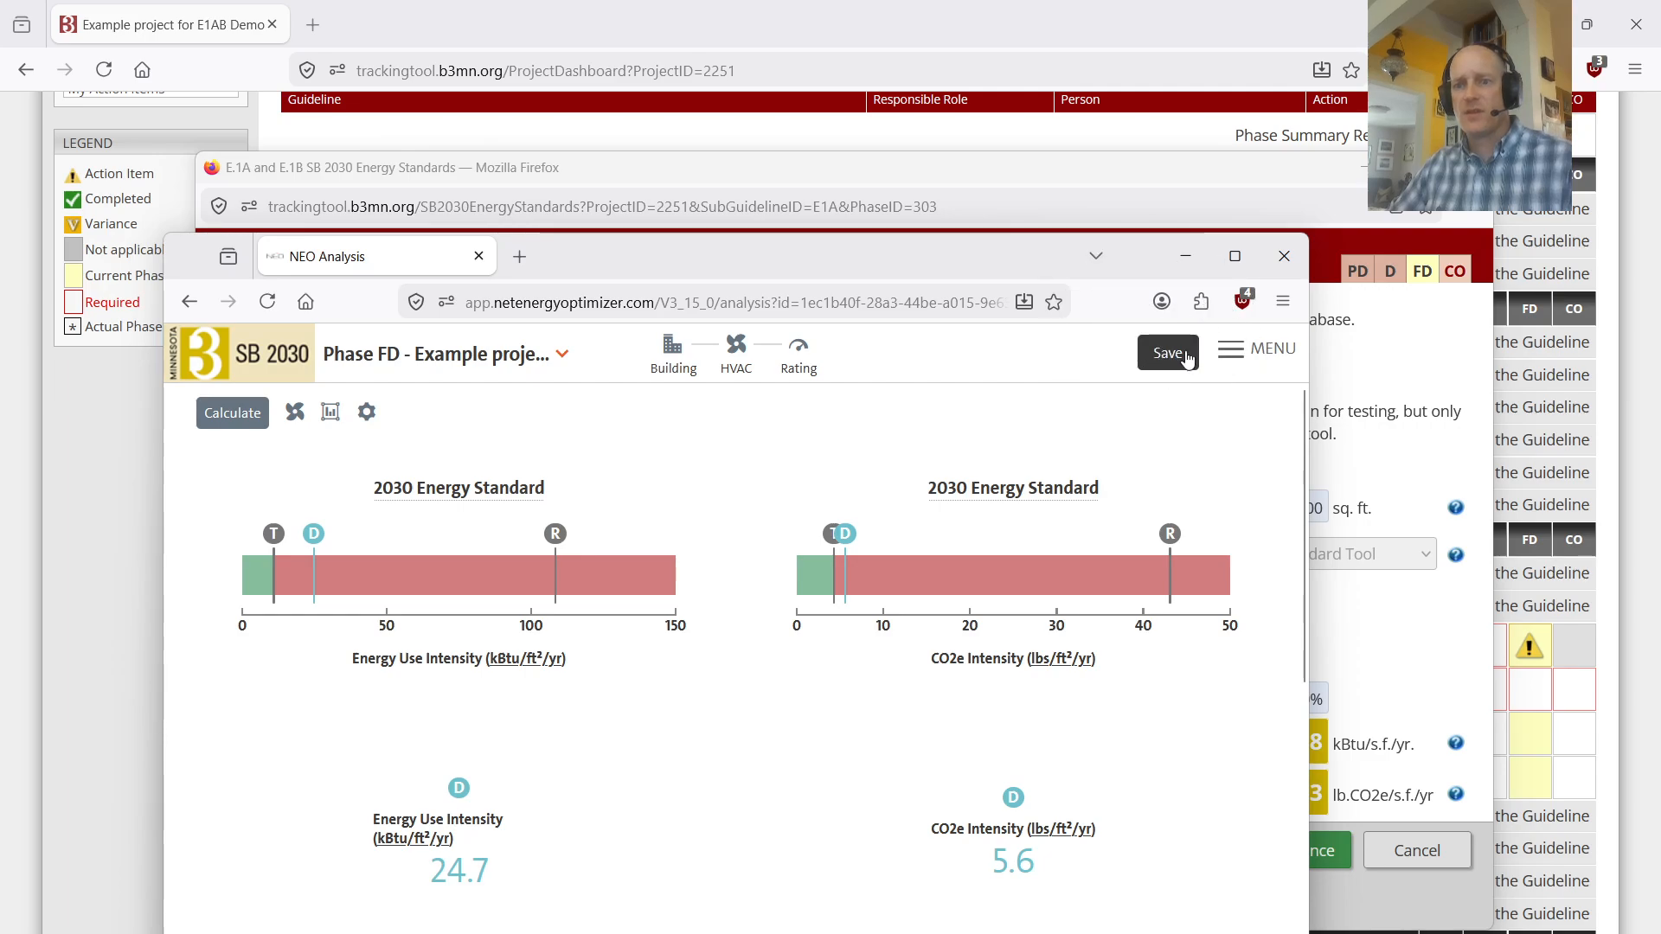
left_click(1246, 350)
left_click(1043, 665)
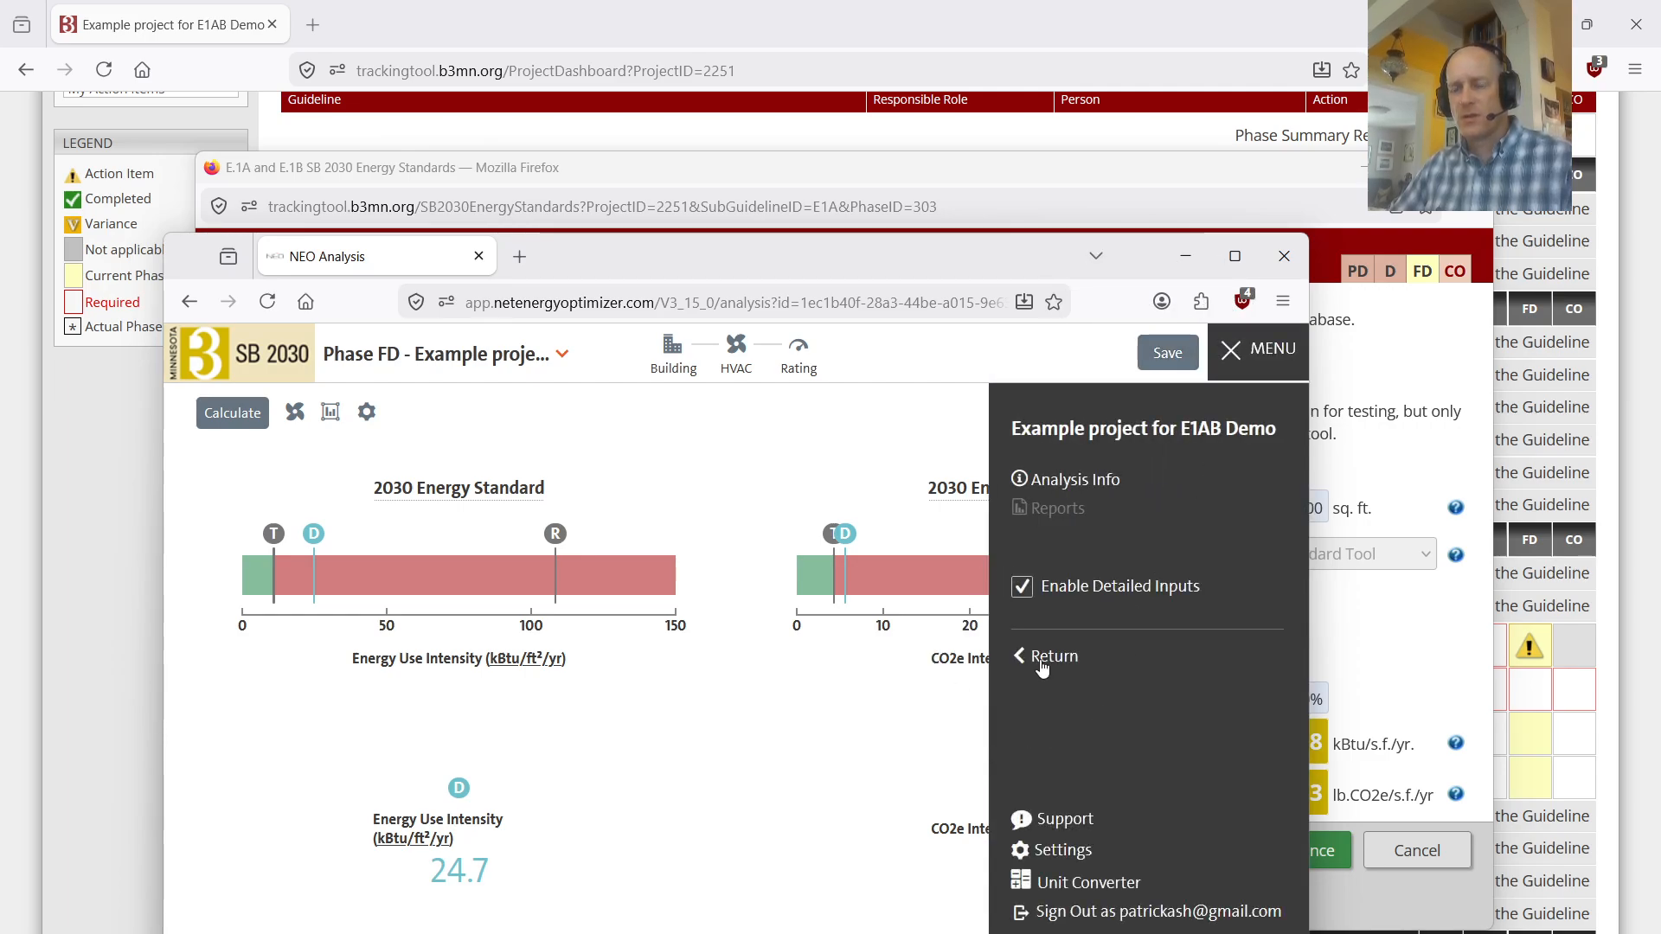
left_click(1286, 257)
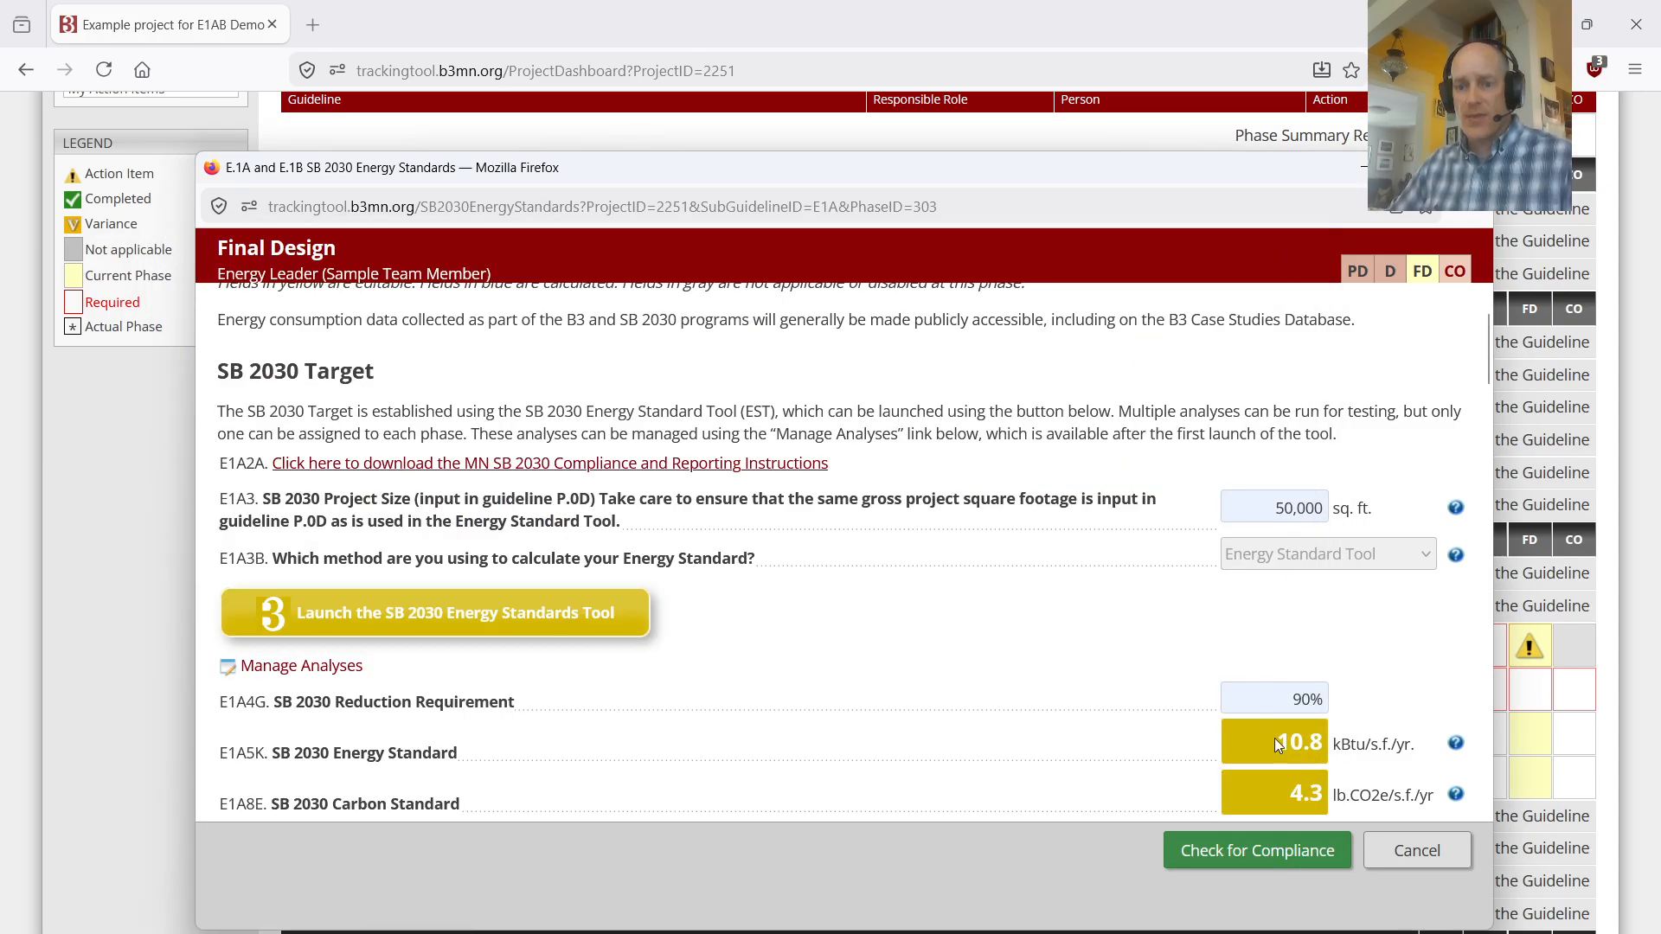
Step: Examine in the Analysis Manager which analysis is assigned to phase FD, and close the manager
scroll(1281, 705, "down", 2)
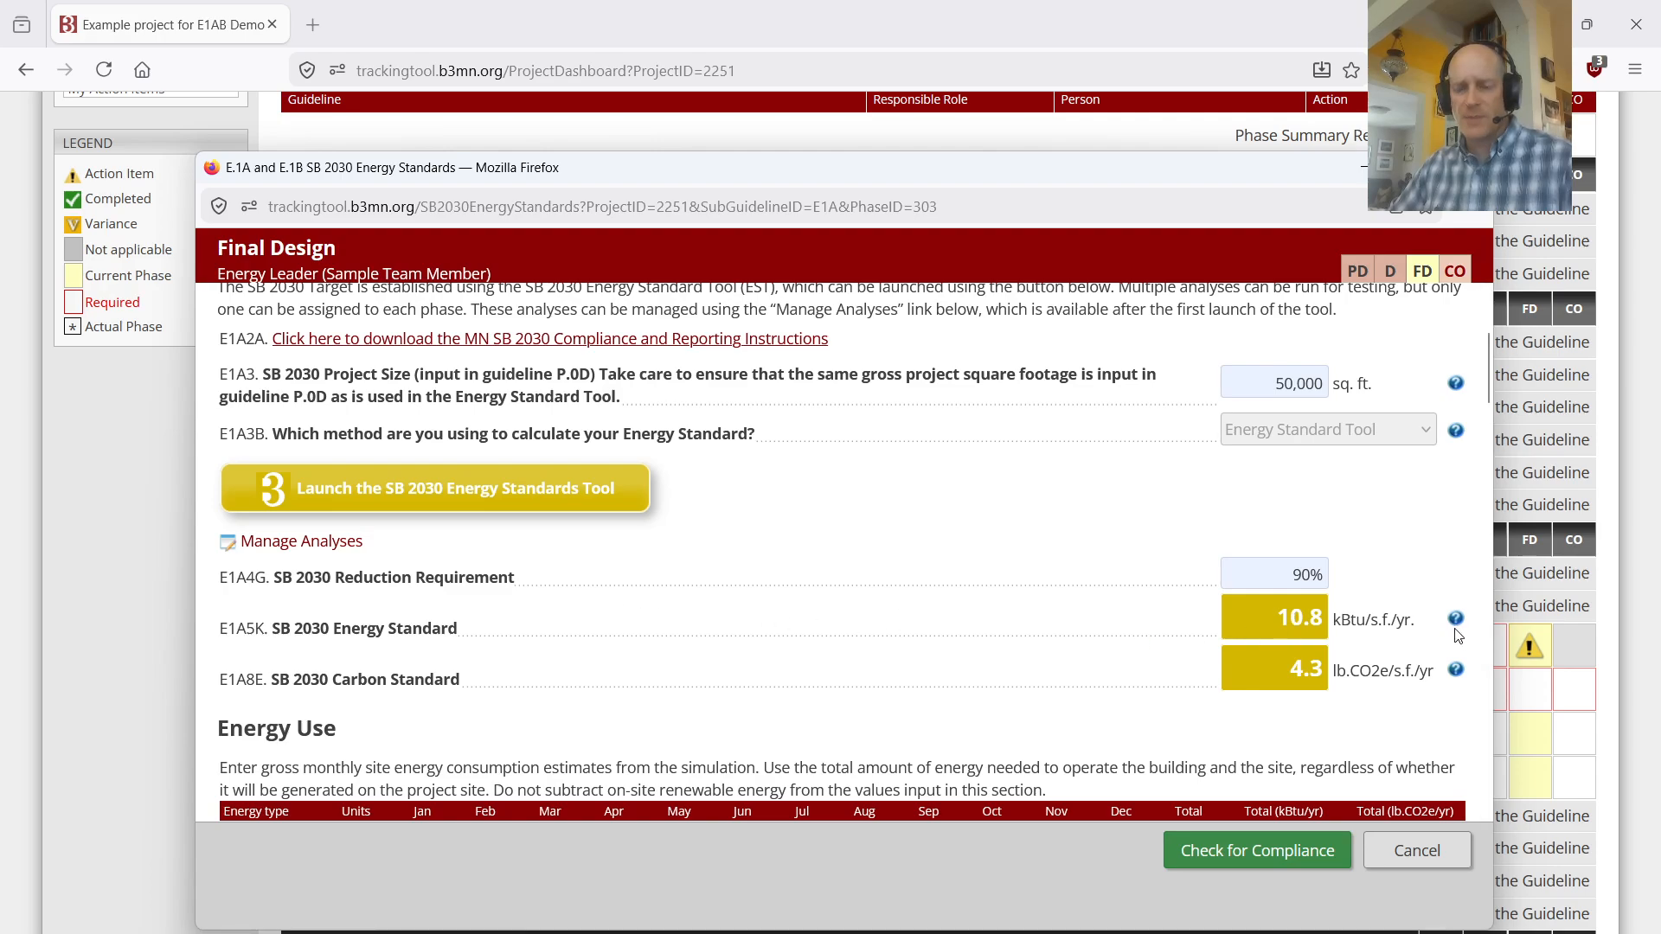
key("ctrl")
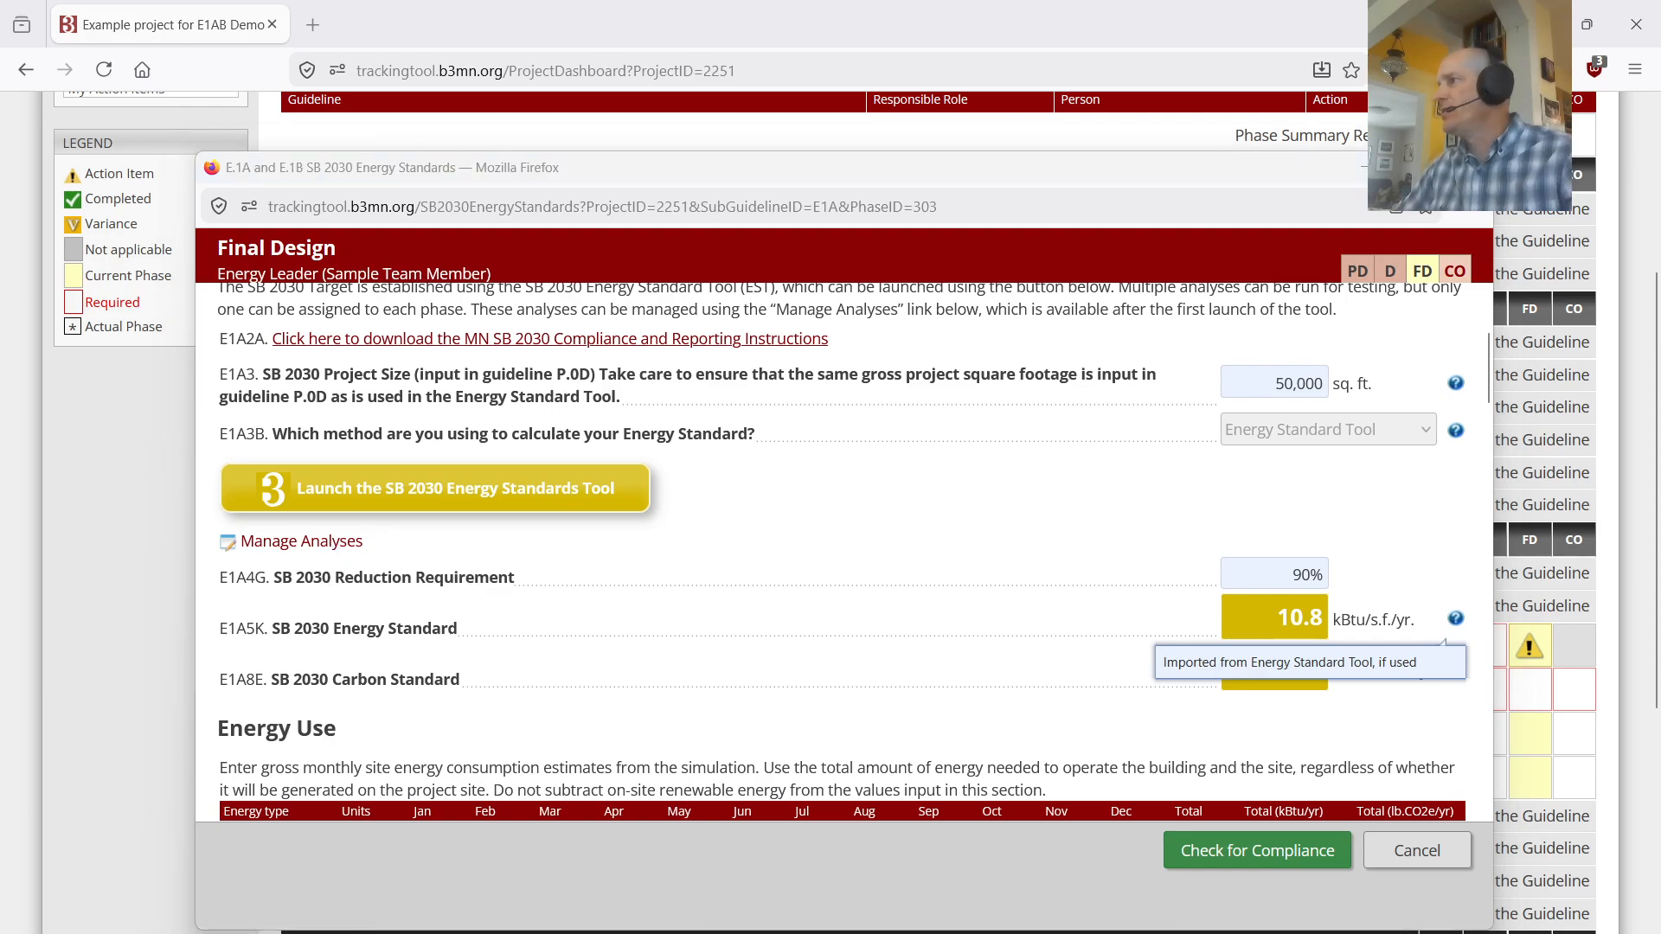
left_click_drag(1660, 554, 931, 118)
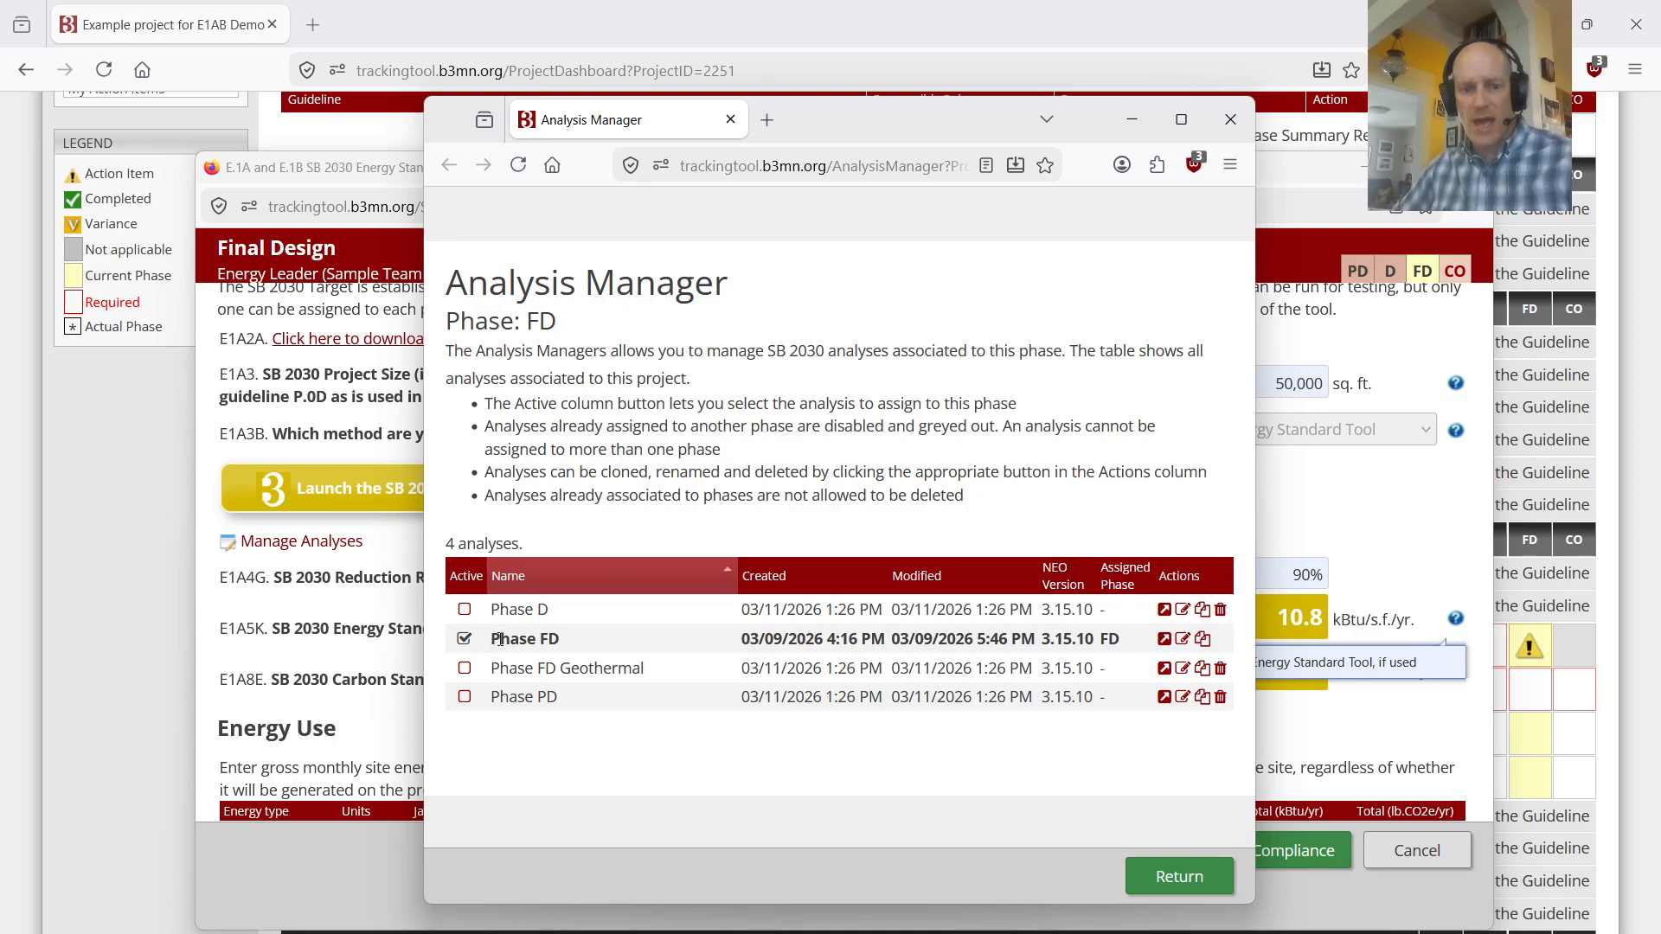
key("ctrl")
key("ctrl")
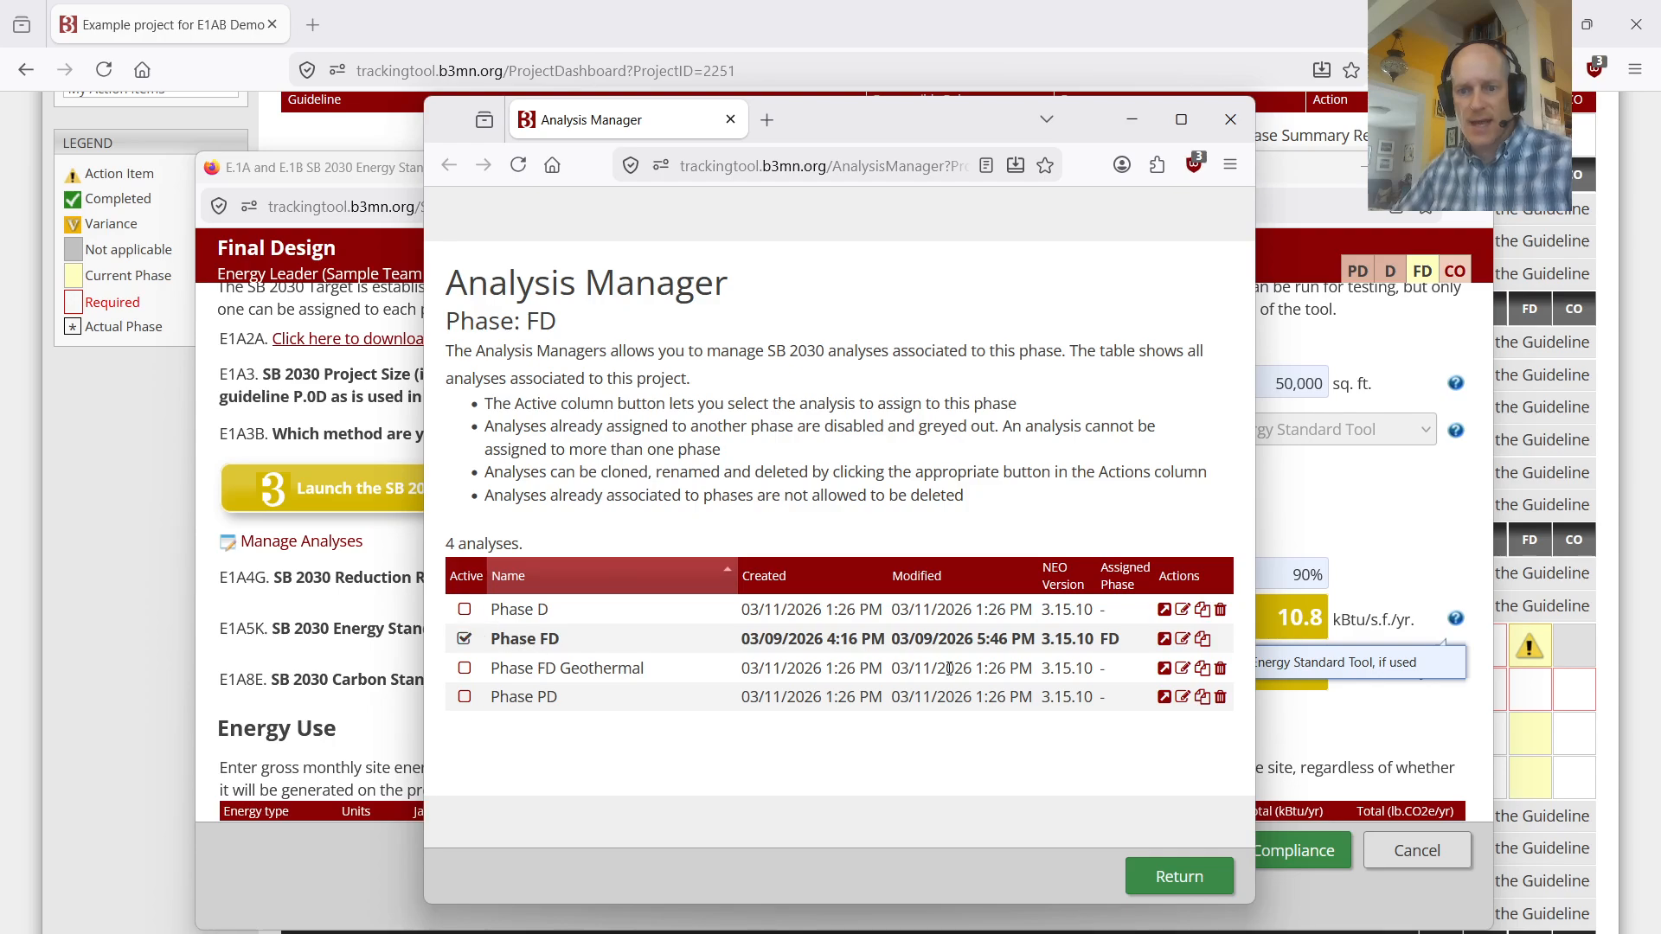
key("ctrl")
key("ctrl")
key("ctrl")
key("ctrl")
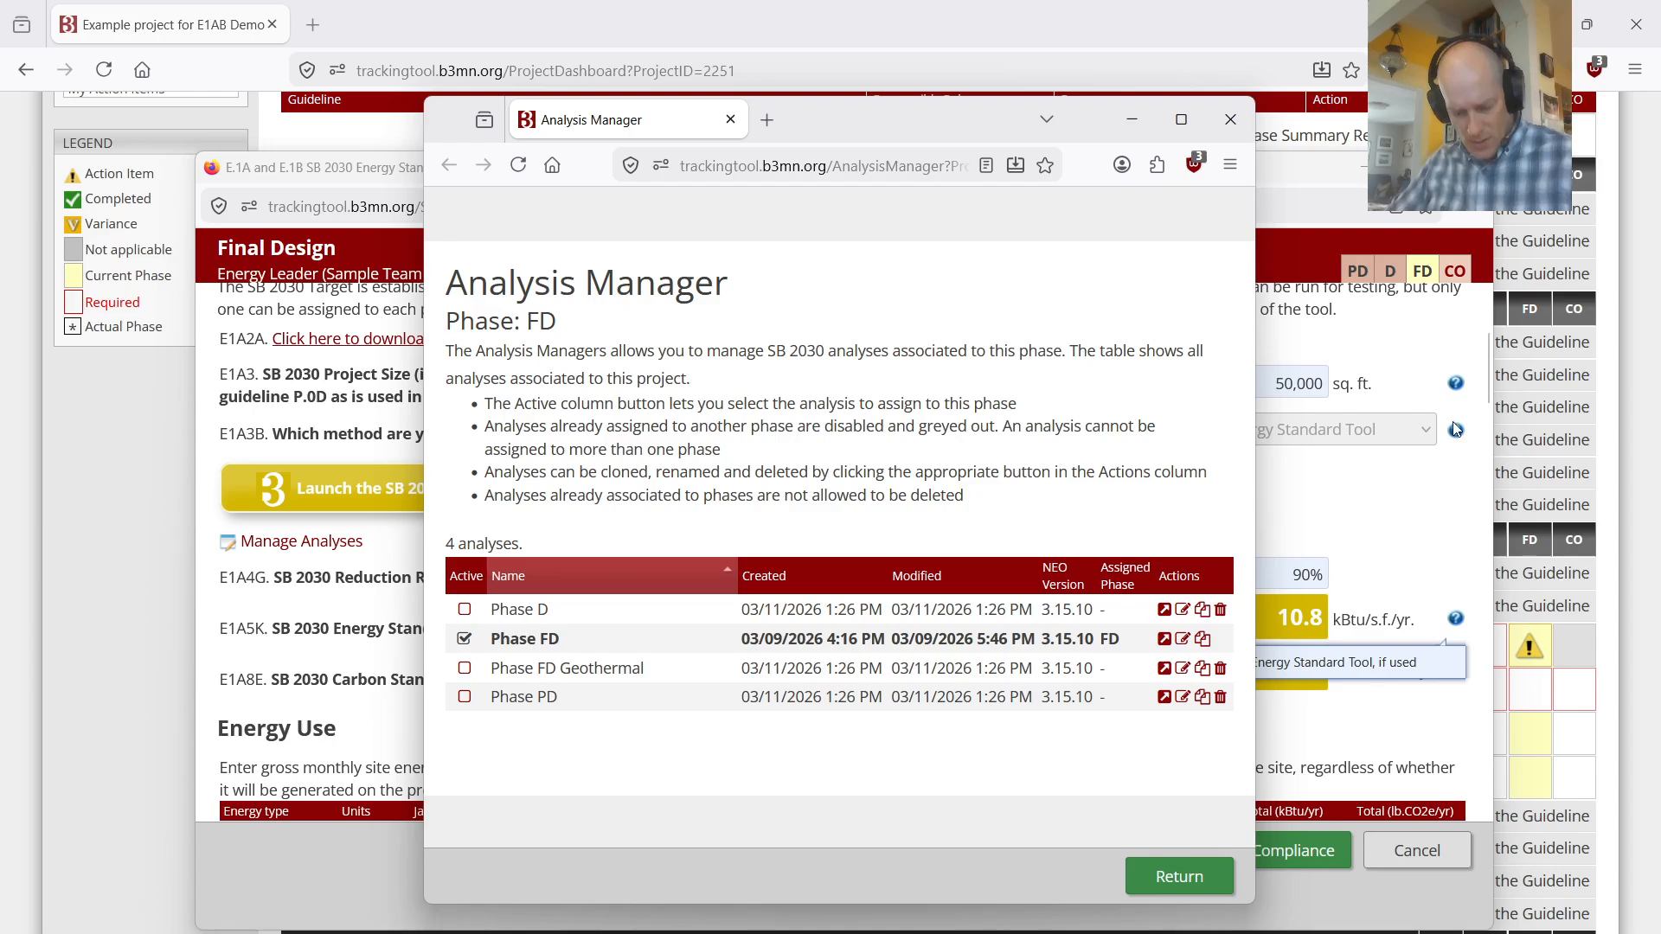
left_click(1229, 119)
Step: Move and enlarge the energy standards form window to show the whole monthly Energy Use table
left_click_drag(1079, 186, 918, 129)
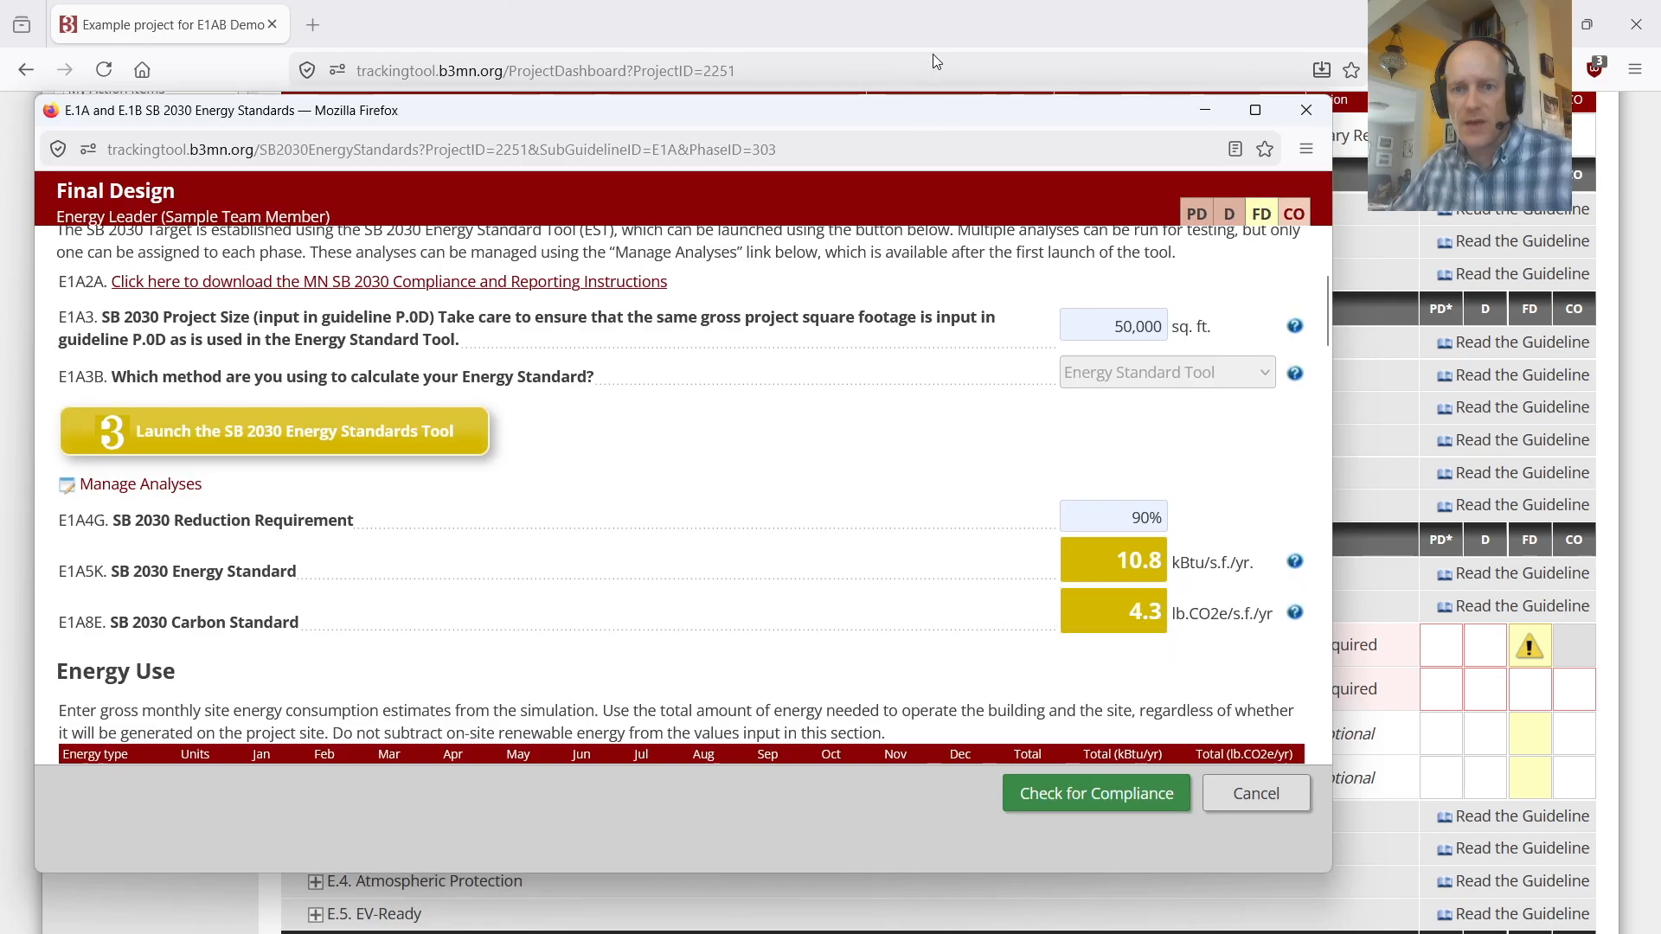
left_click_drag(900, 109, 1034, 58)
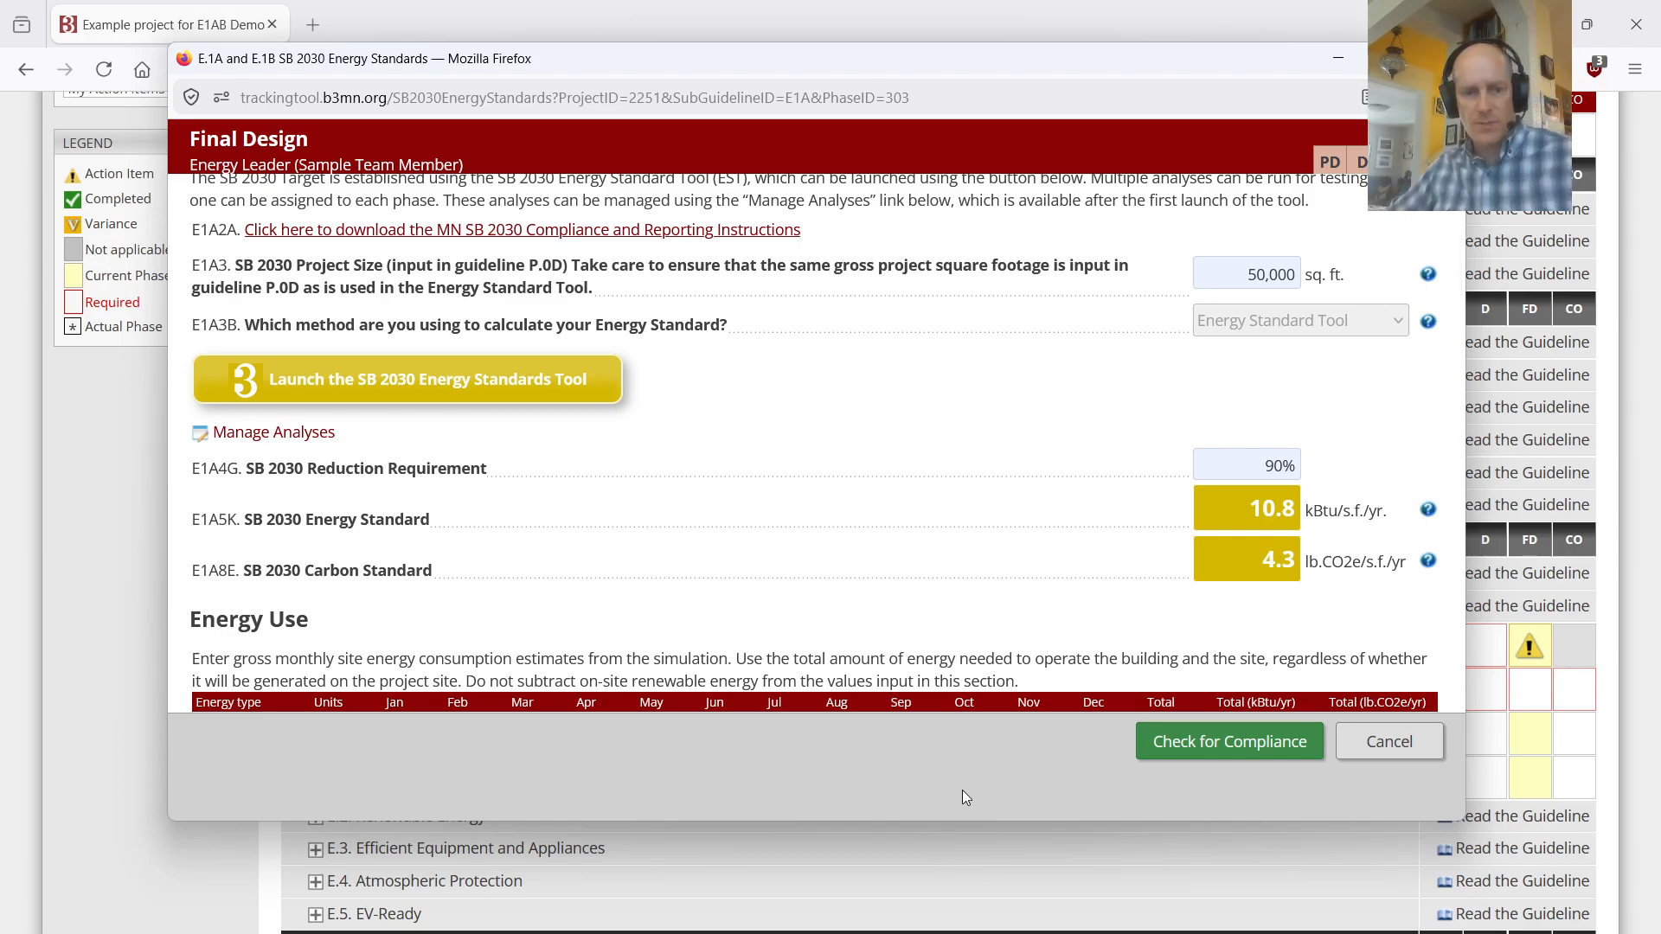
scroll(828, 497, "down", 2)
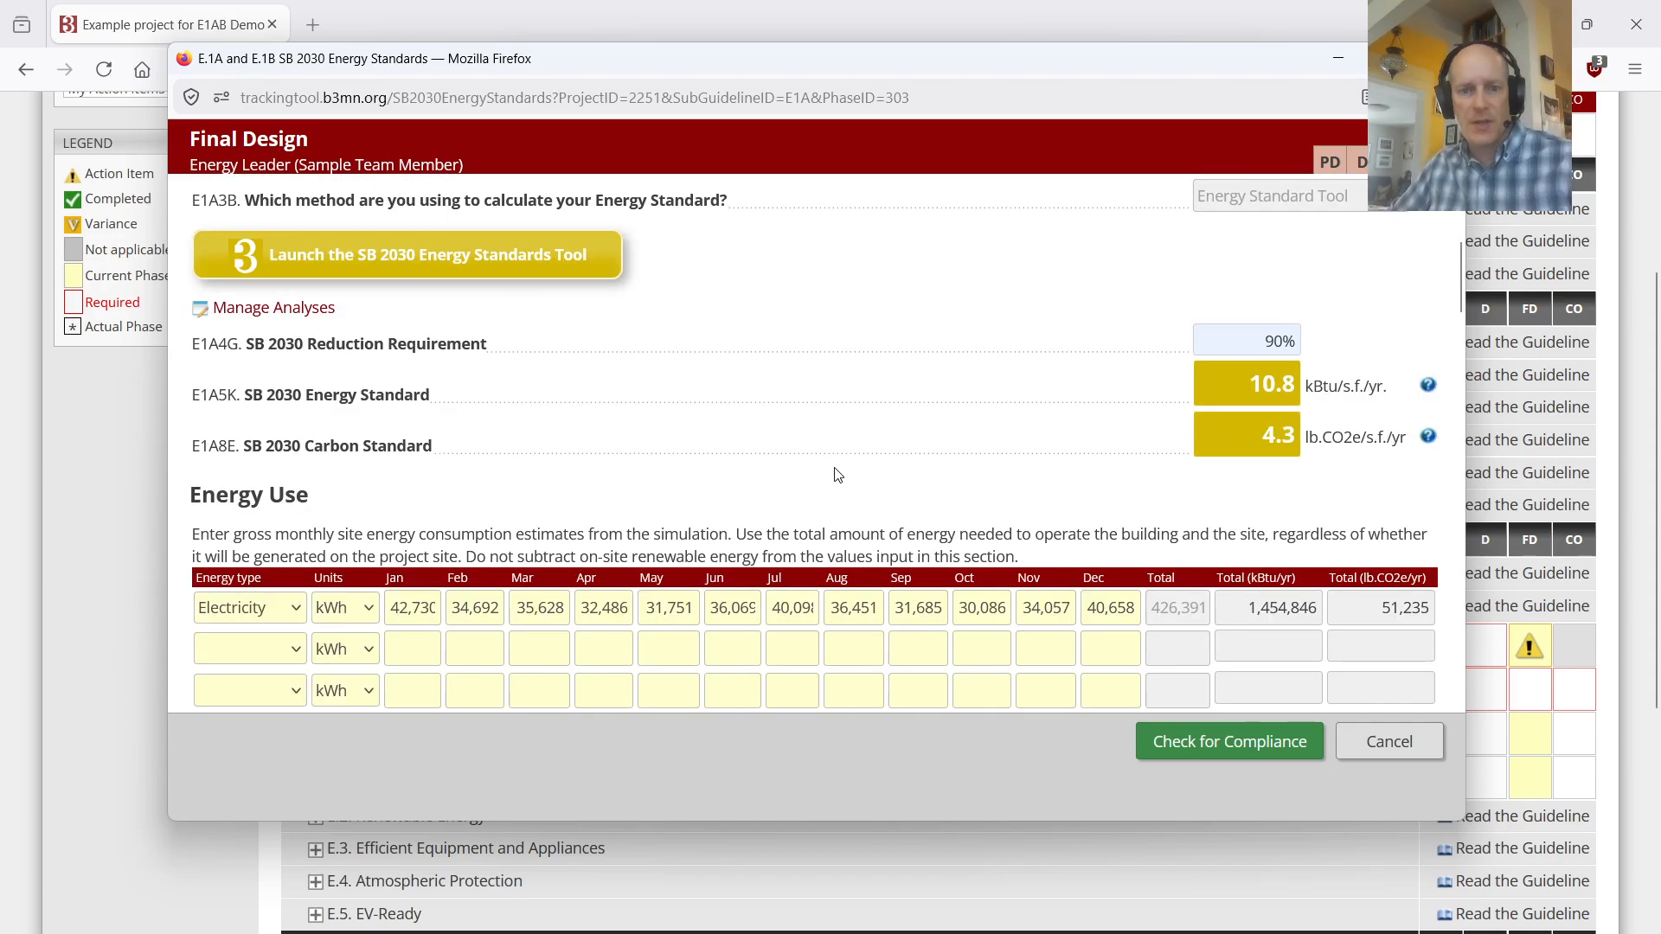
left_click_drag(834, 827, 826, 933)
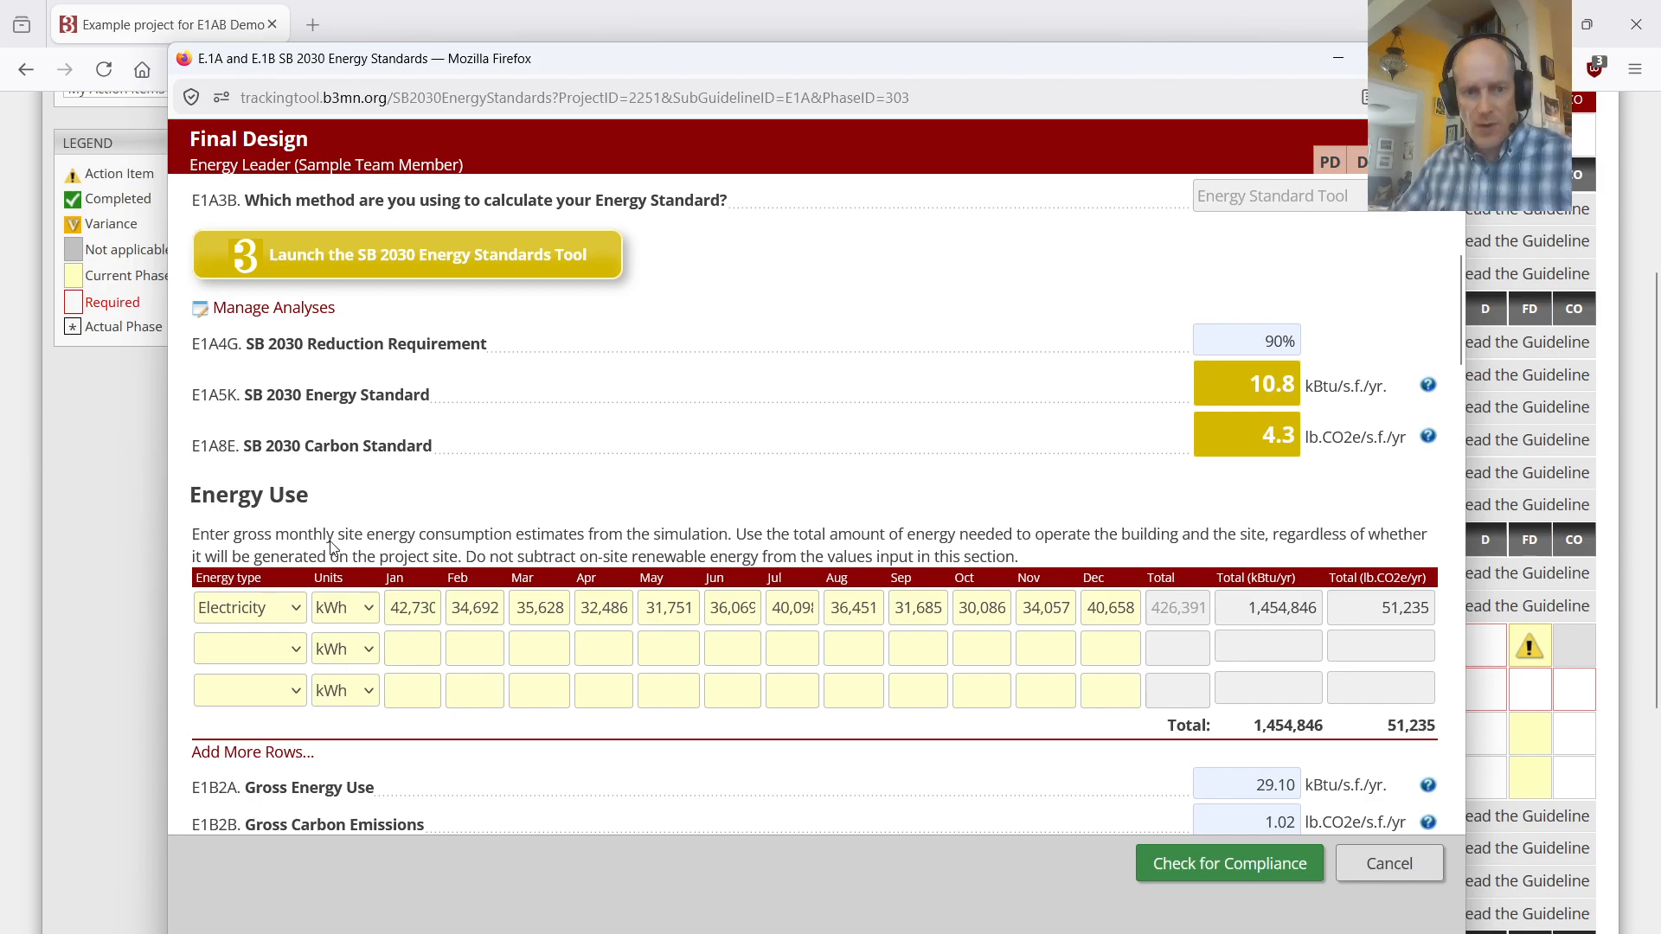
Step: Choose On-site solar photovoltaic as the on-site renewable energy type, with energy production entered monthly
left_click(377, 611)
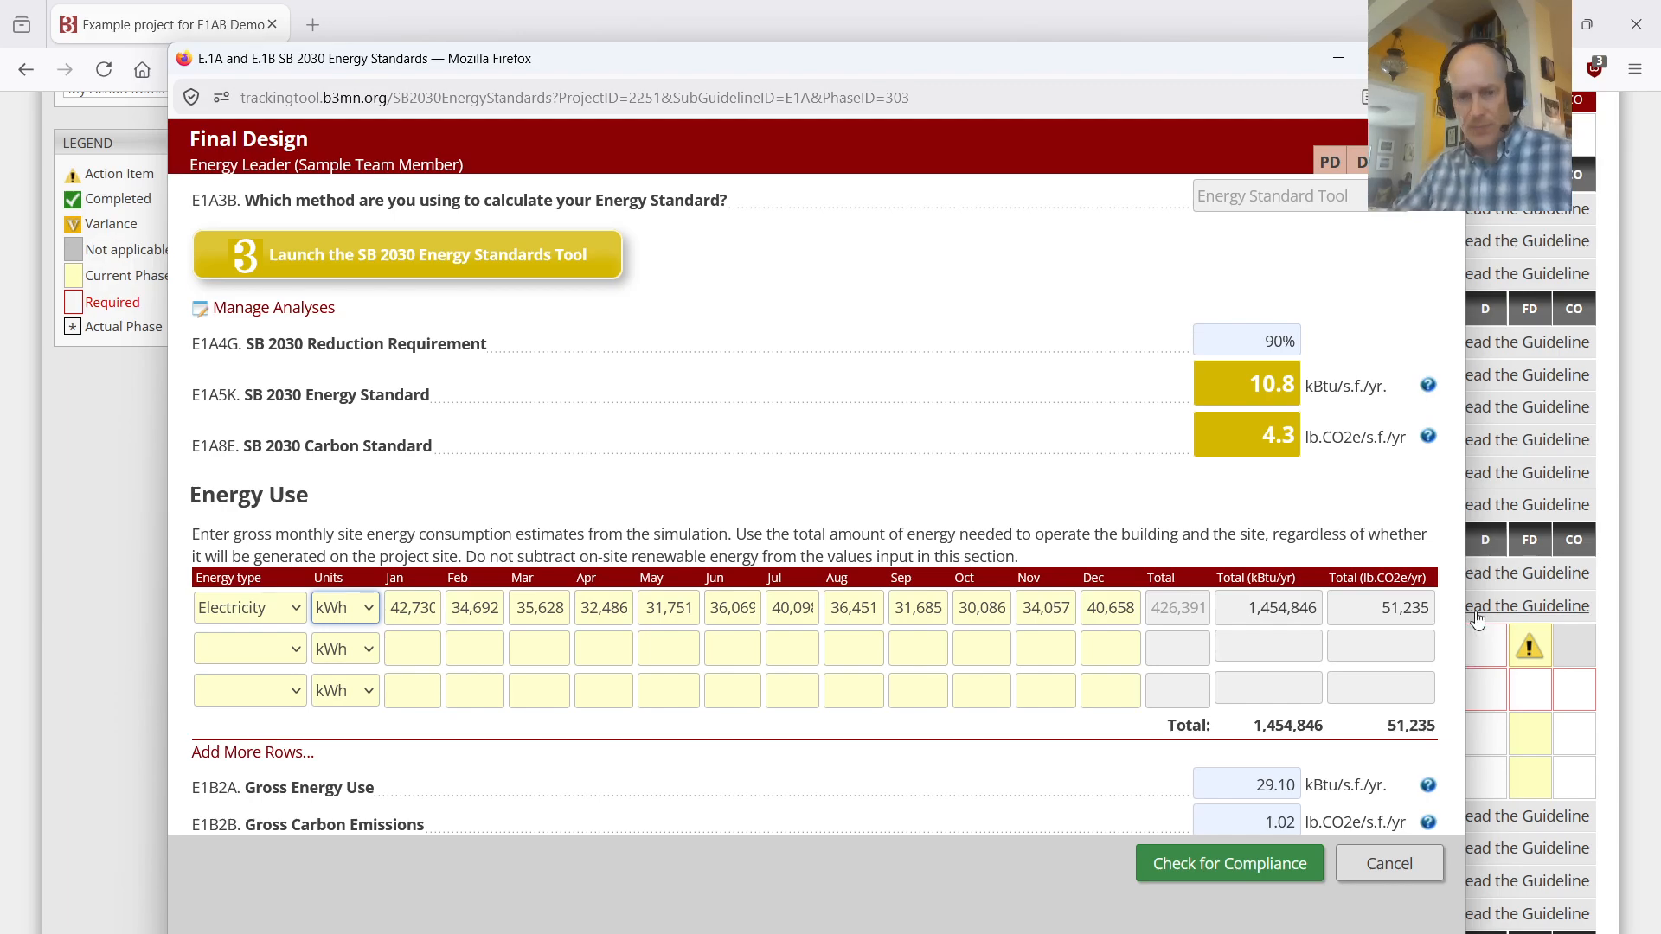
scroll(962, 536, "down", 6)
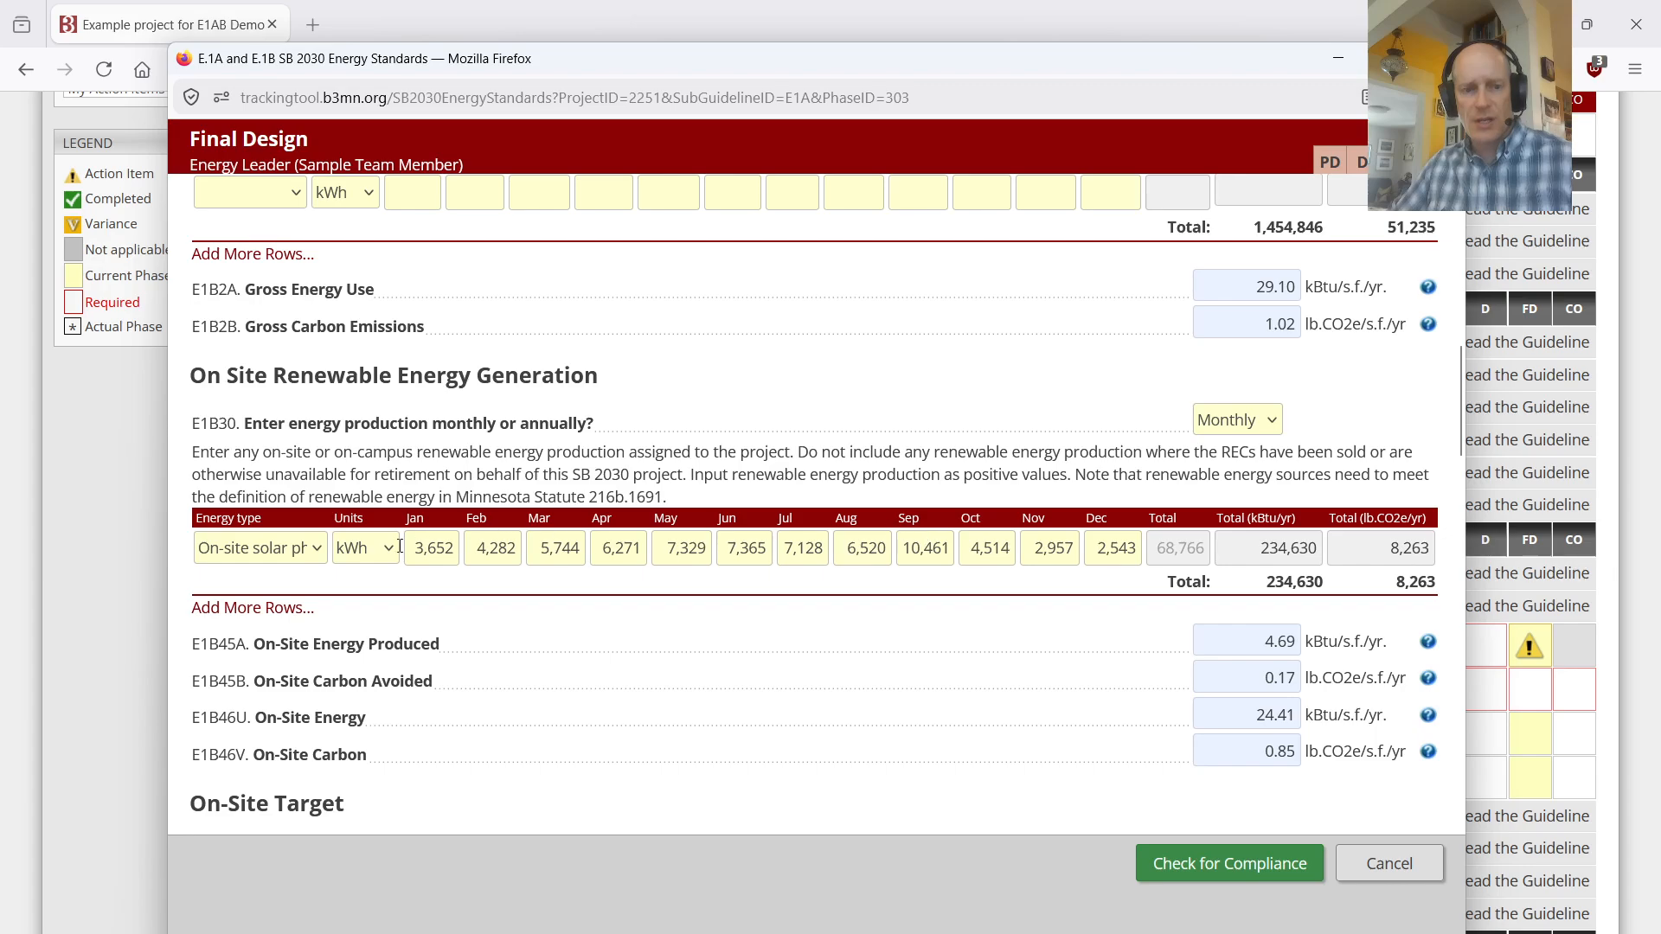
left_click(320, 548)
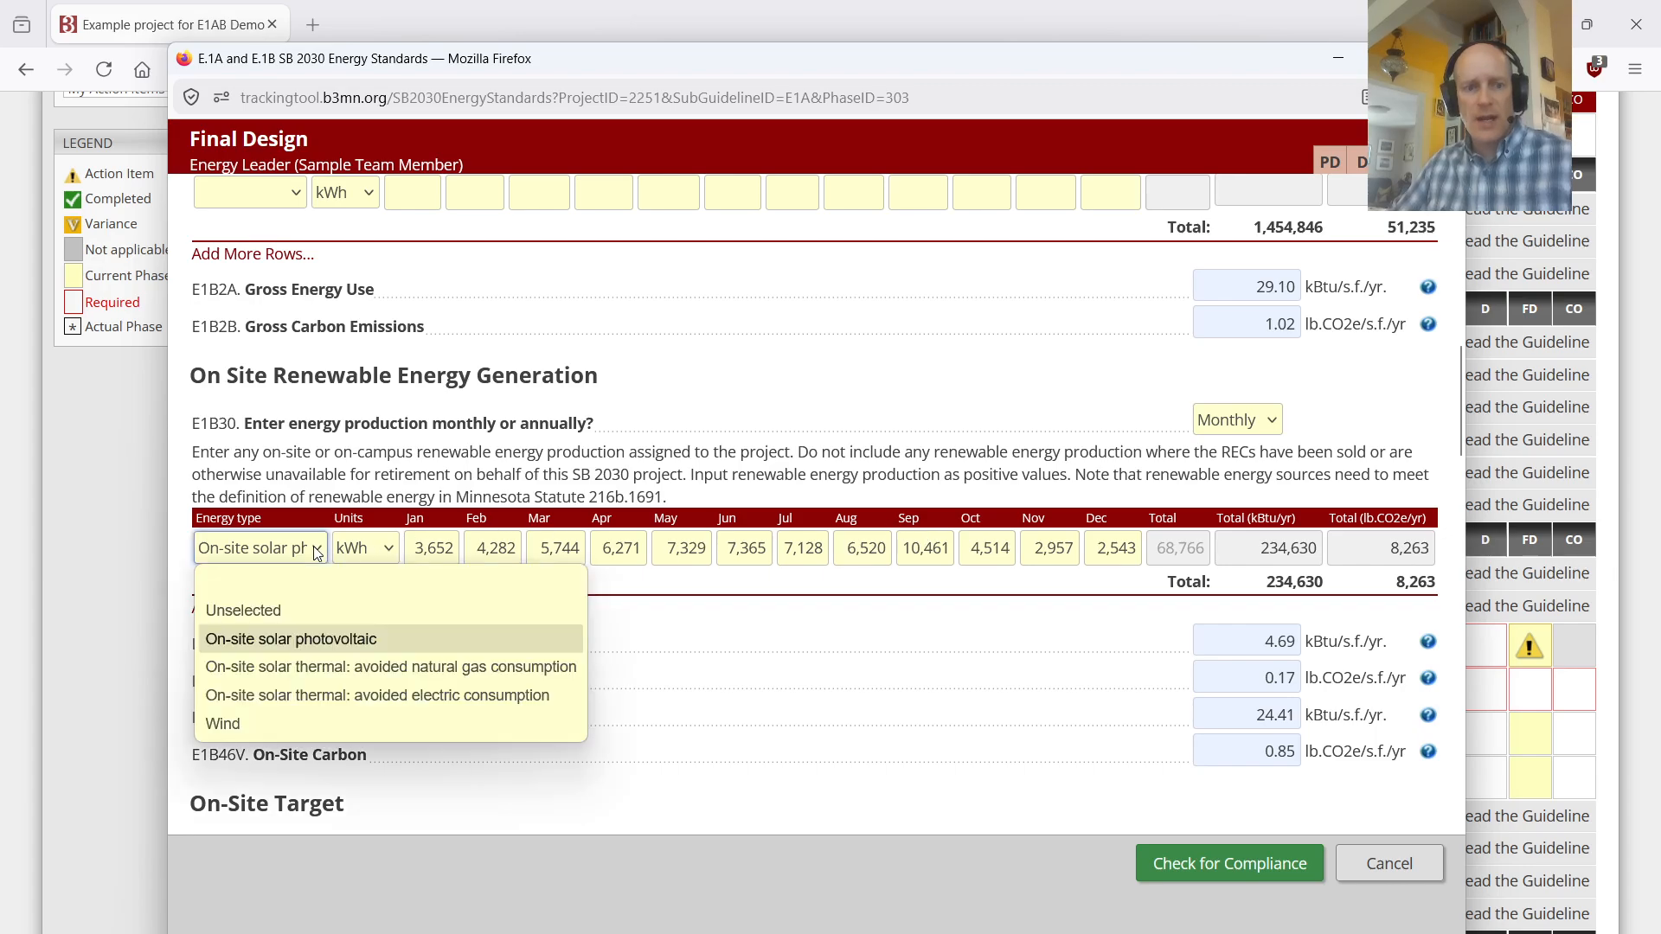
left_click(330, 645)
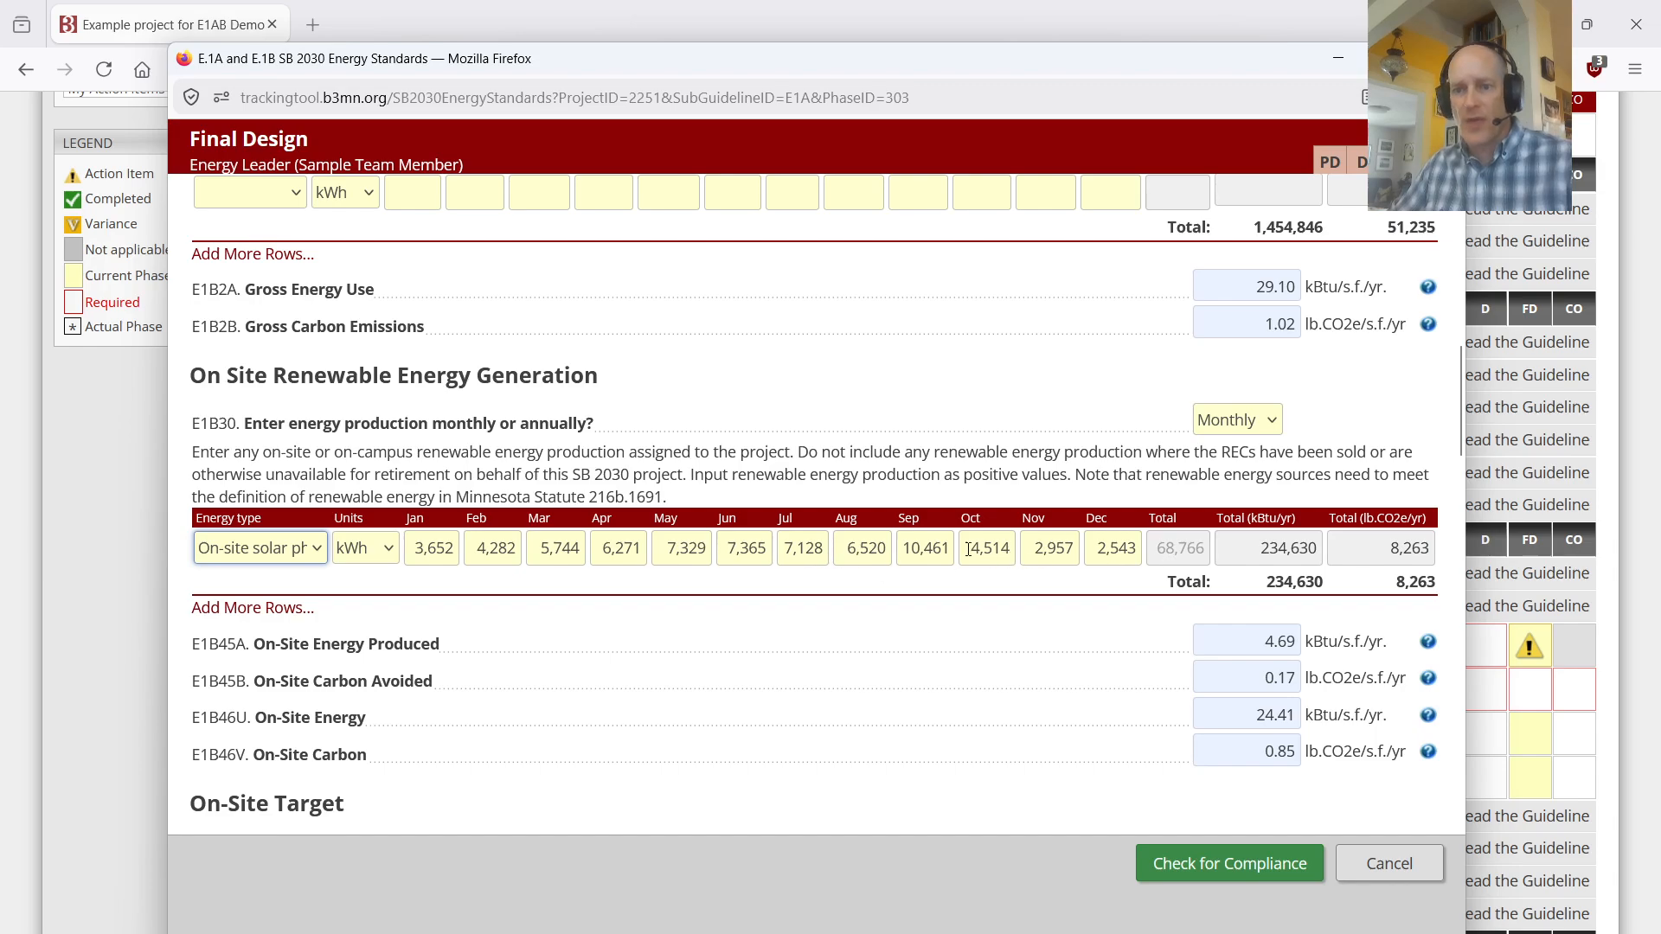
left_click(1252, 427)
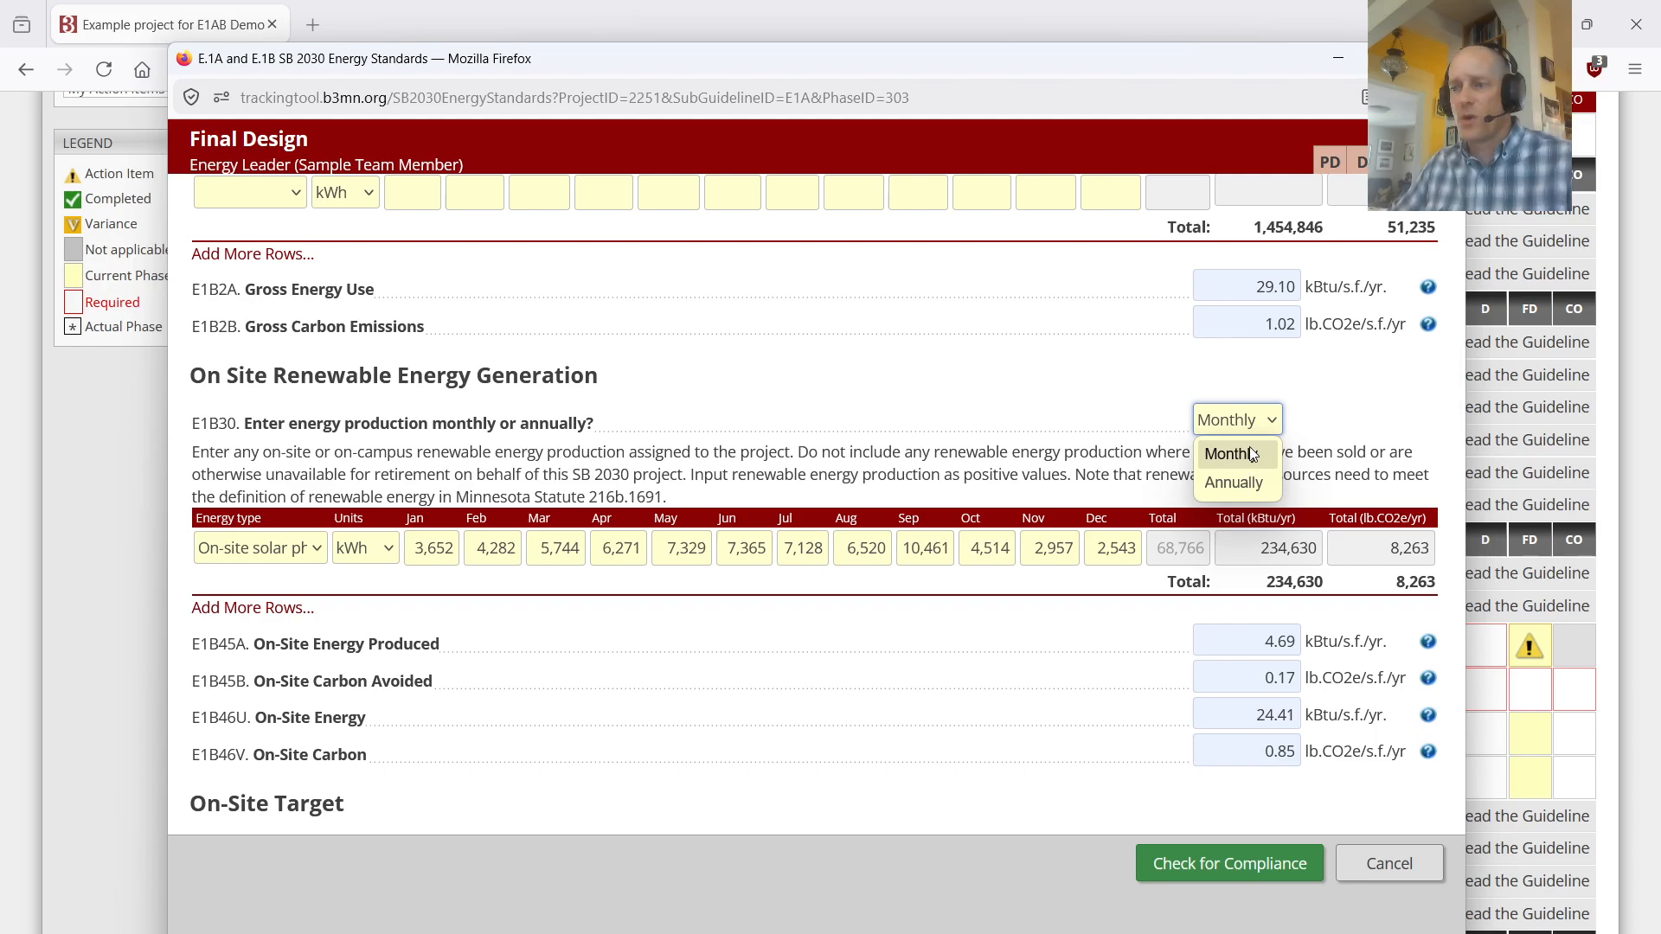
left_click(1252, 454)
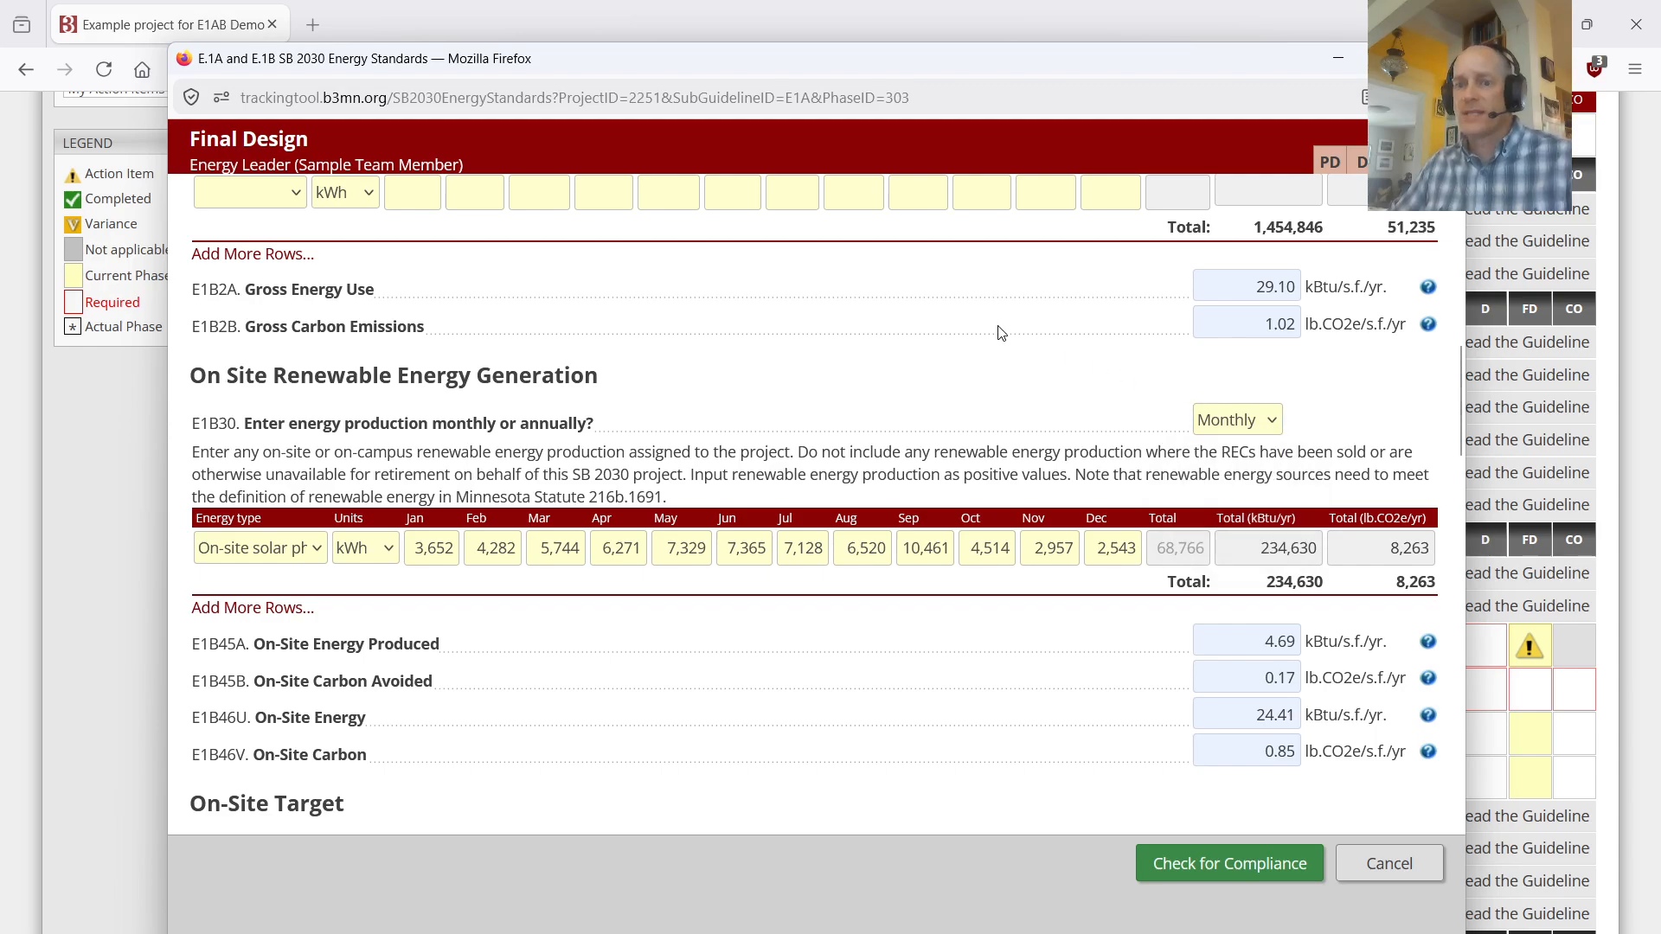
Step: Review the gross energy use, on-site generation, On-Site Target and Off-Site Renewable Energy sections of the form
scroll(995, 334, "up", 3)
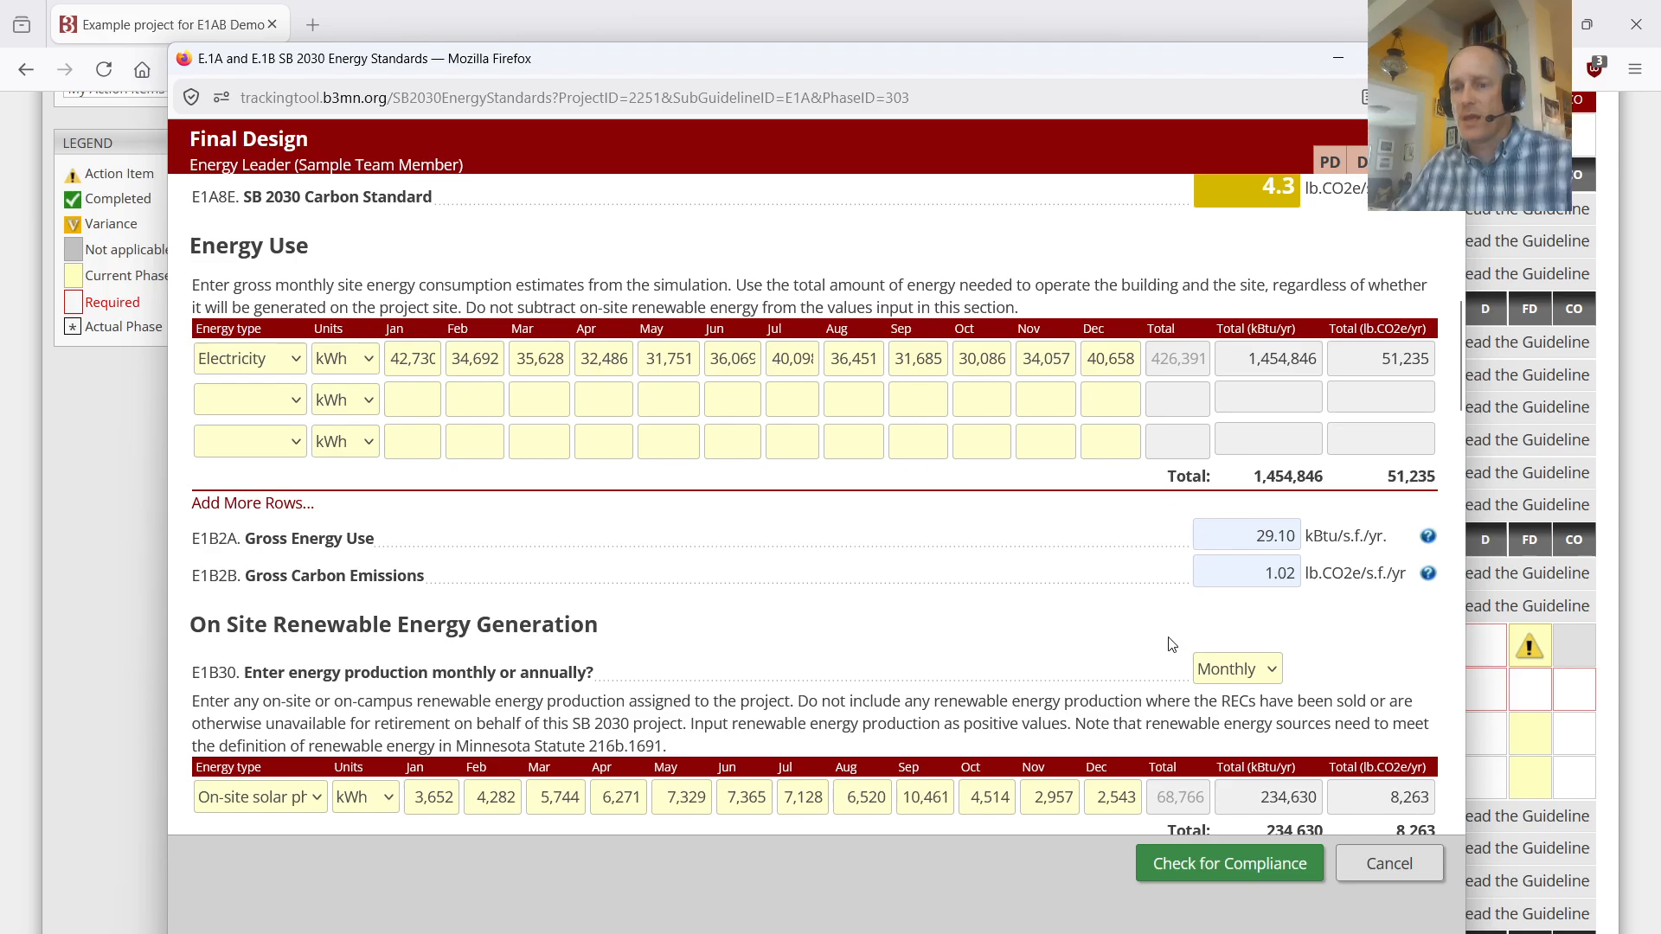
scroll(1270, 679, "down", 2)
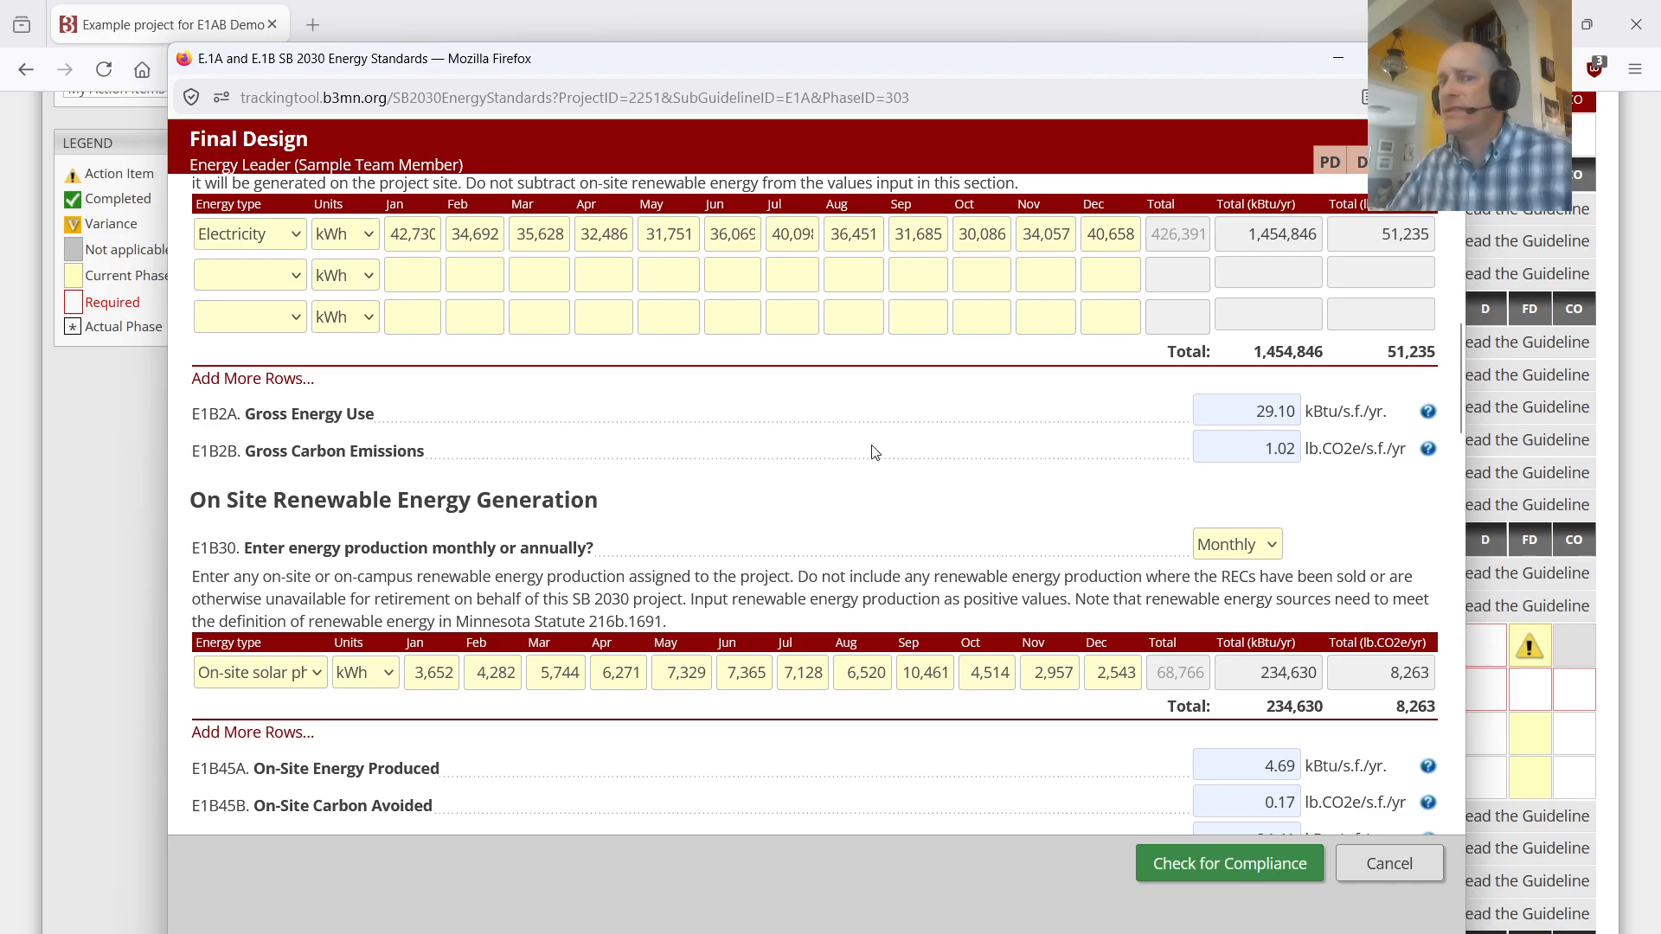
scroll(746, 420, "down", 4)
scroll(746, 419, "down", 1)
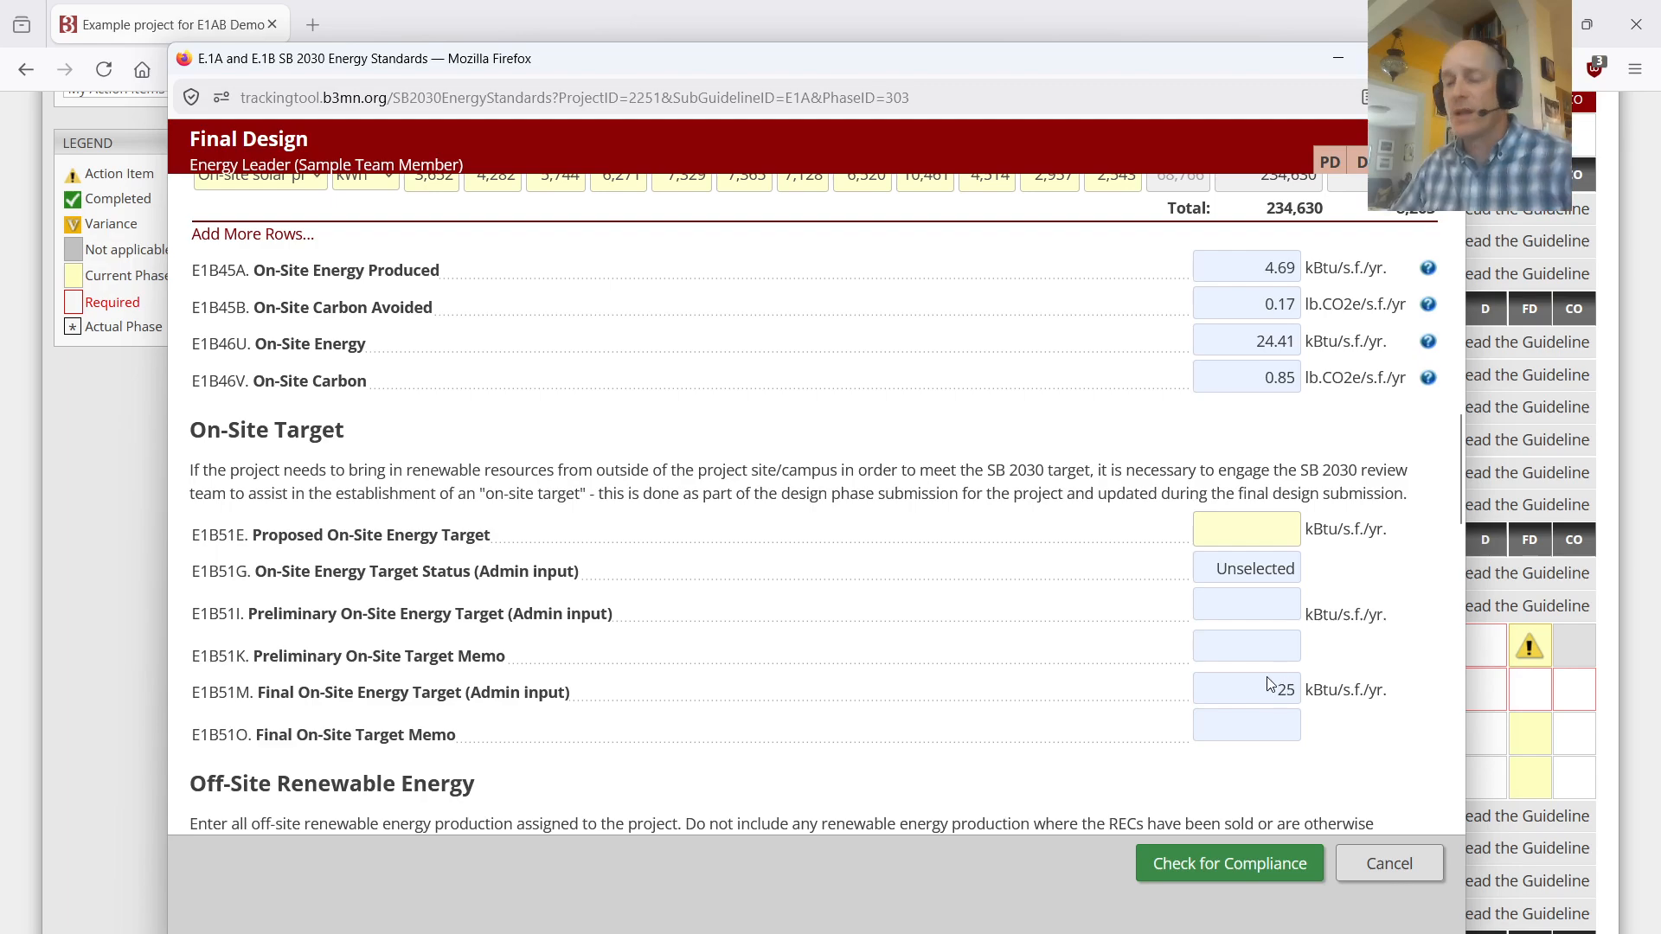
scroll(1117, 642, "down", 2)
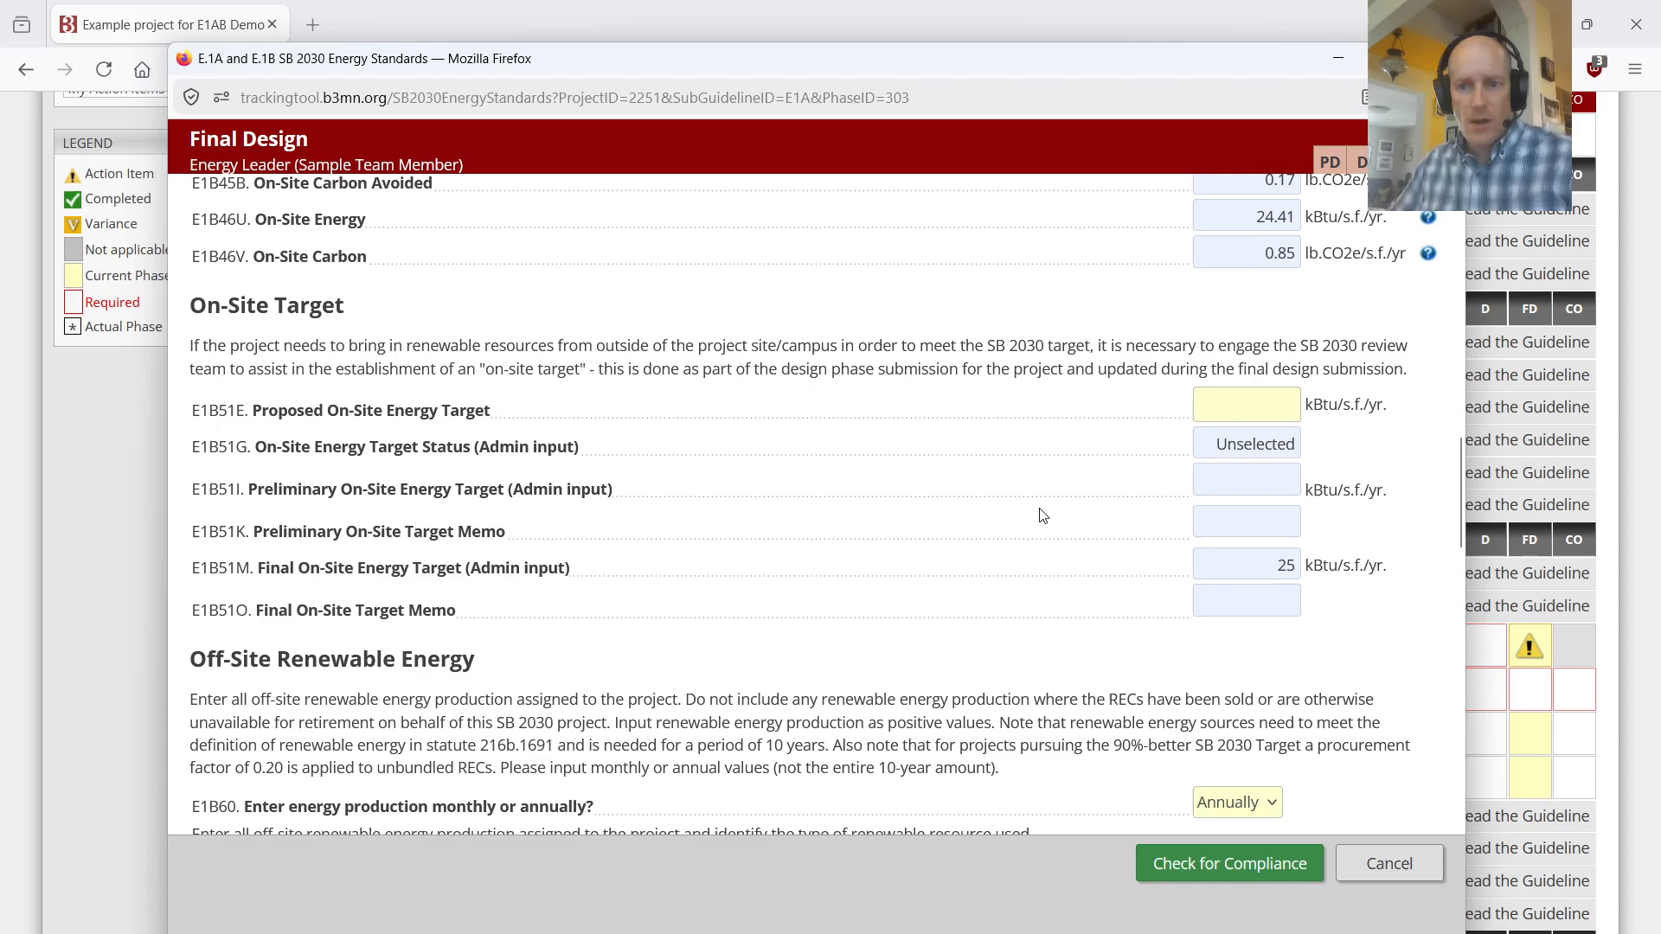
scroll(1032, 508, "down", 2)
scroll(1032, 508, "down", 2)
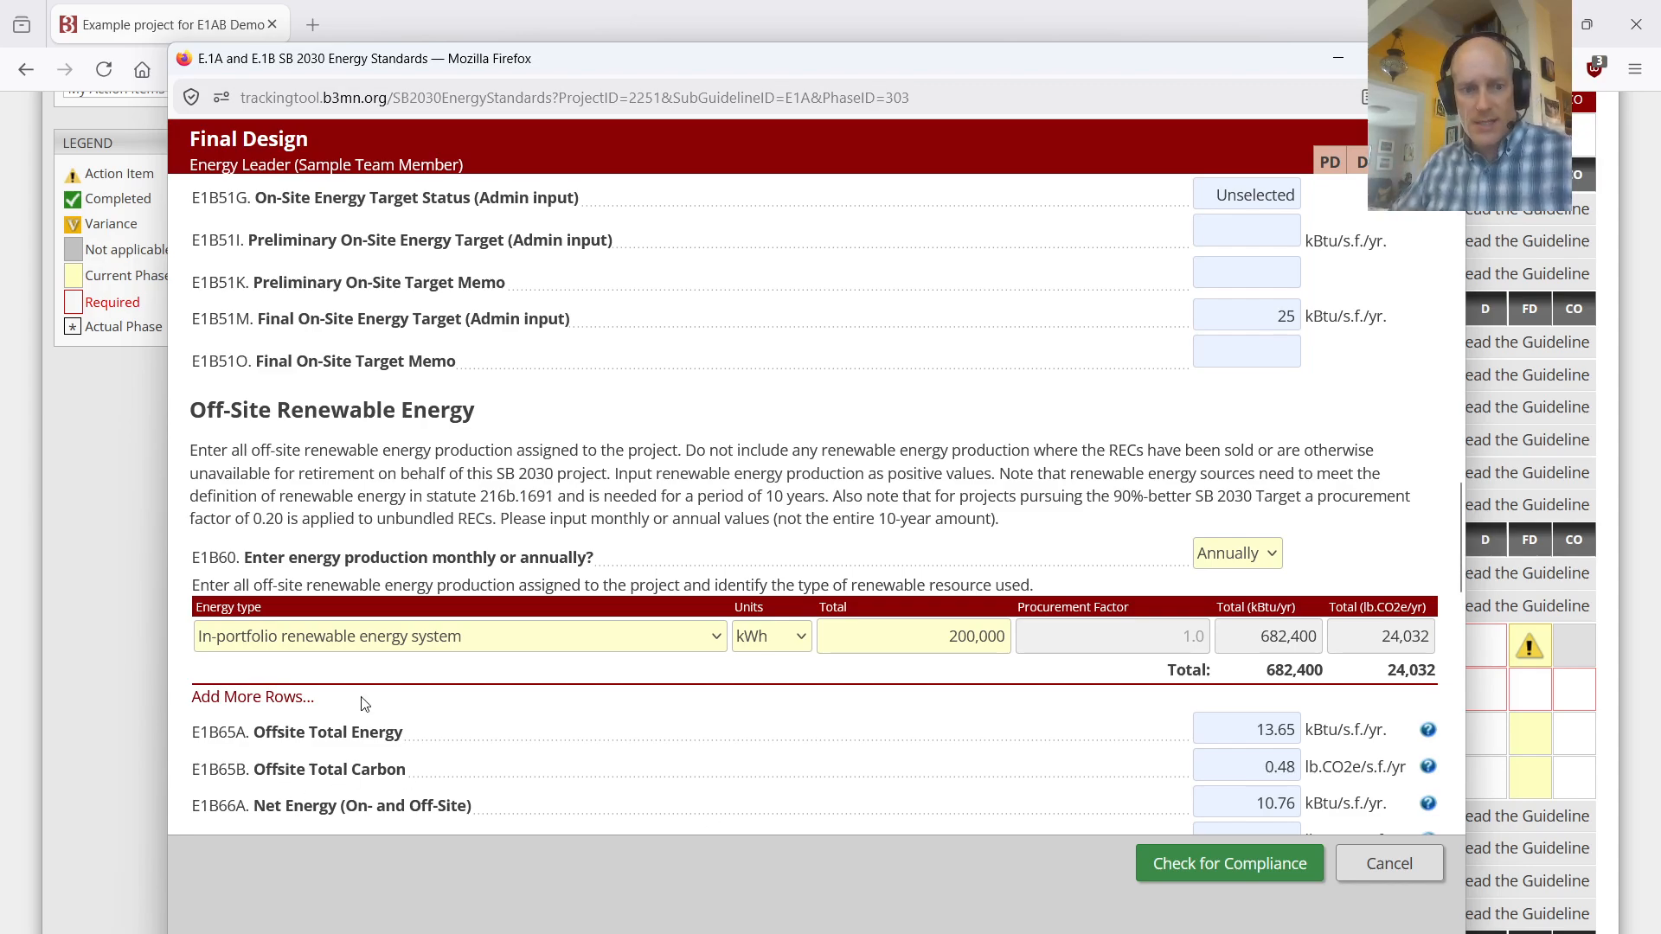
scroll(480, 638, "down", 3)
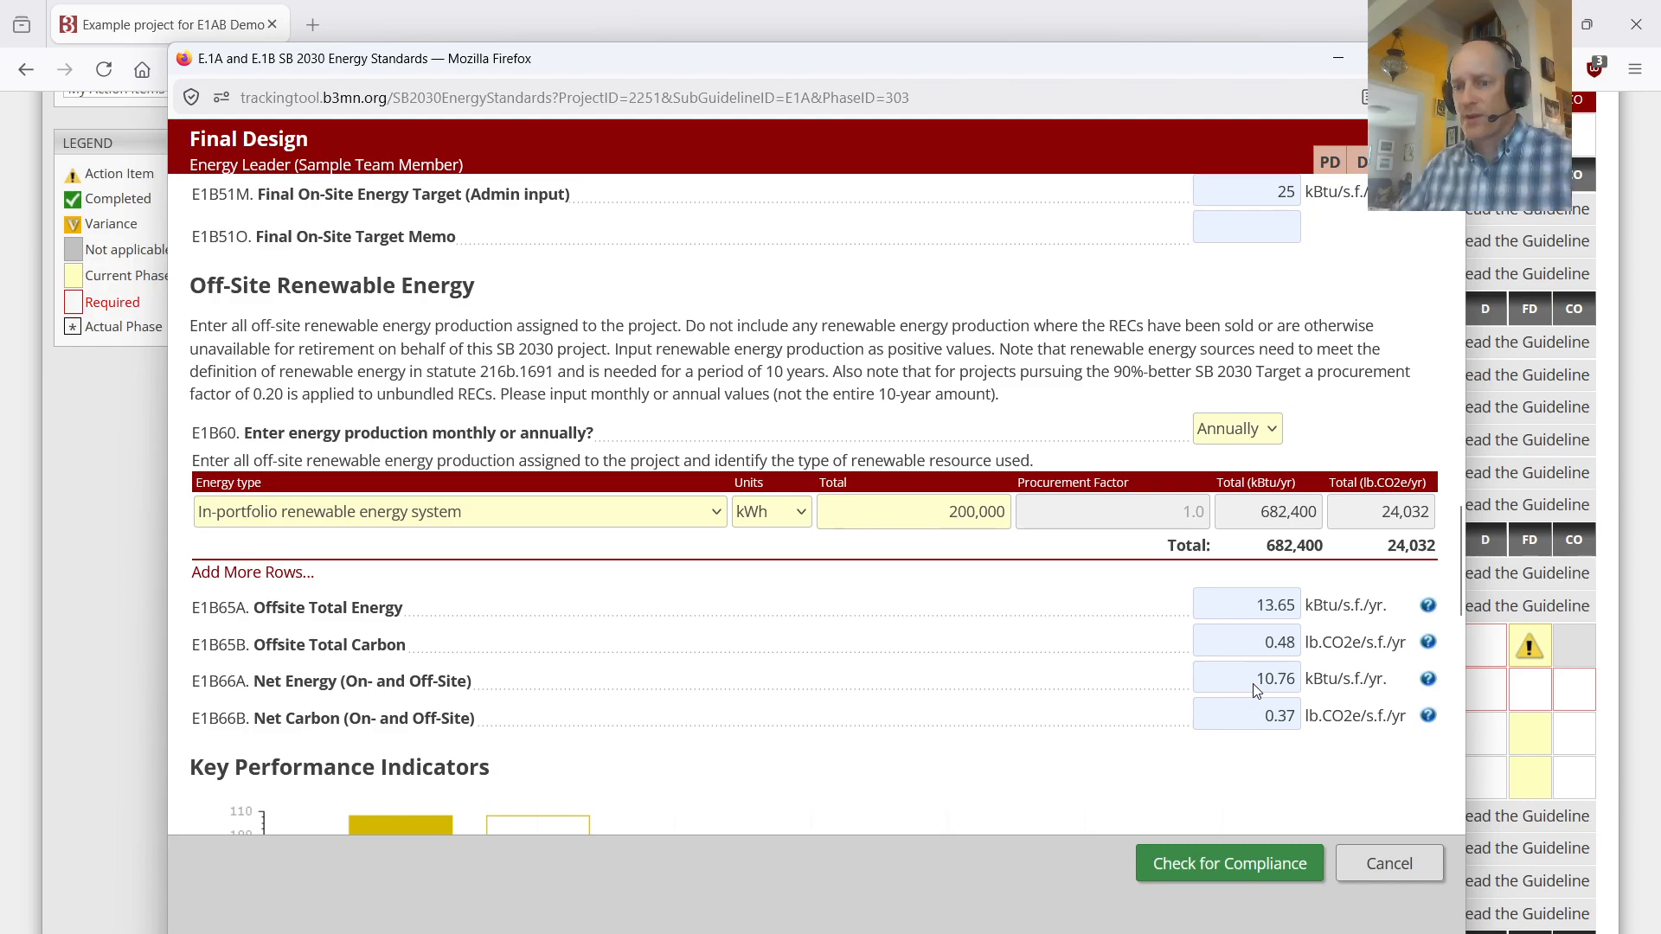
Step: Compare the Net Energy (On- and Off-Site) value with the SB 2030 Energy Standard, and recheck the energy use and renewable entries
left_click_drag(1261, 680, 1298, 680)
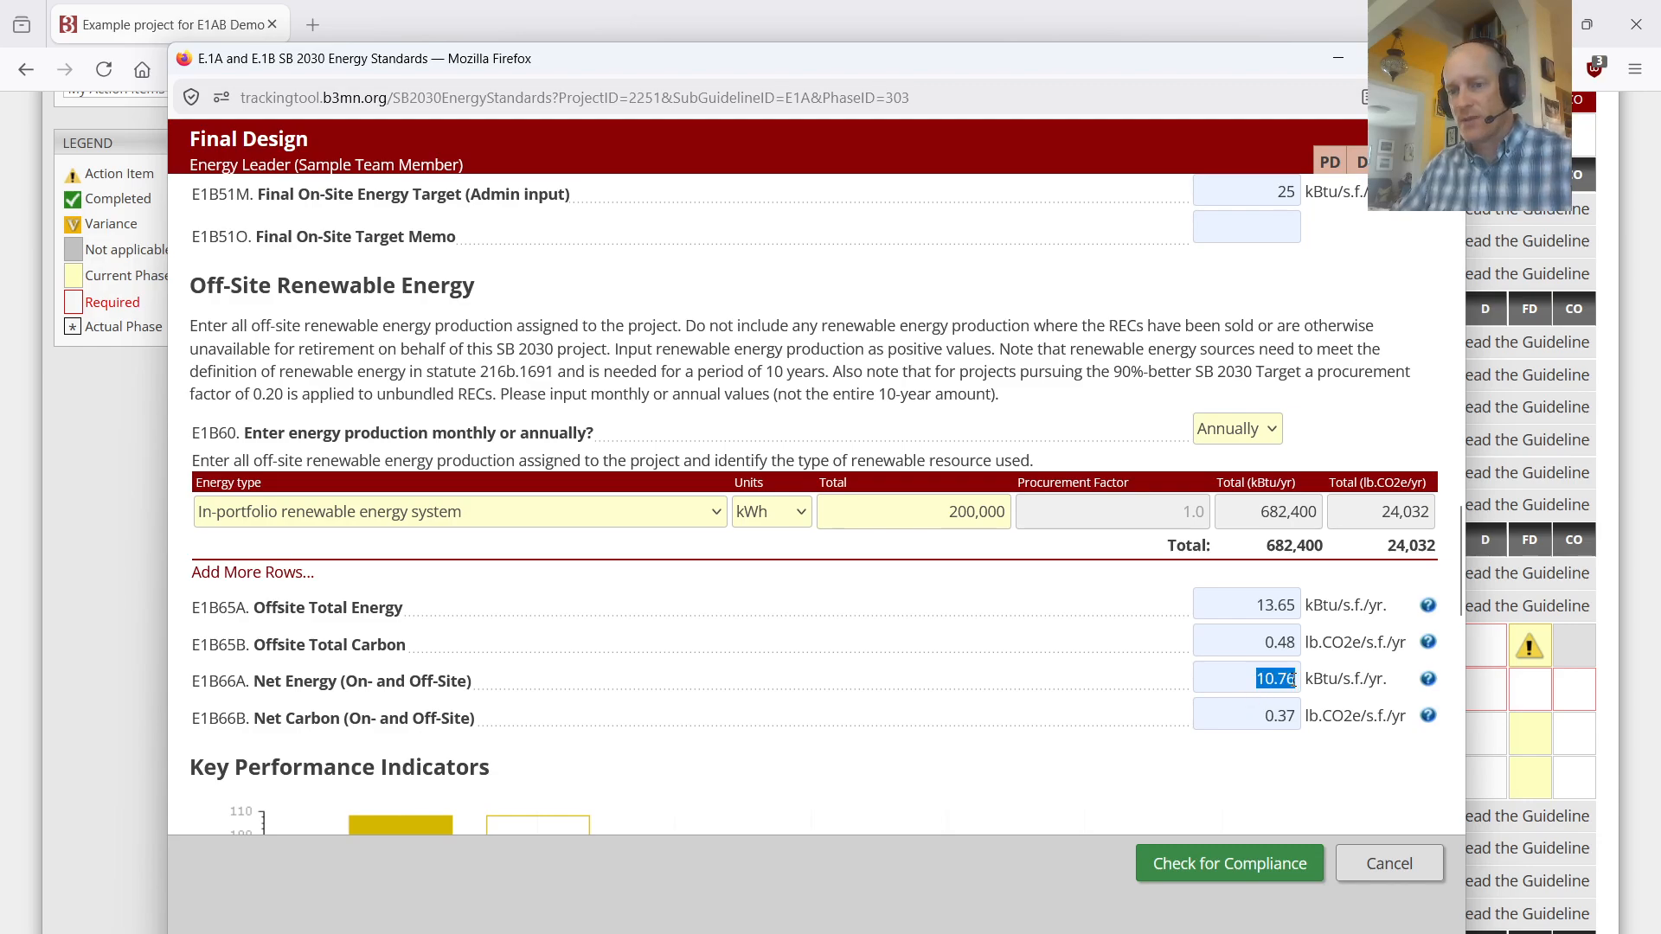
left_click(1248, 688)
scroll(1109, 595, "up", 20)
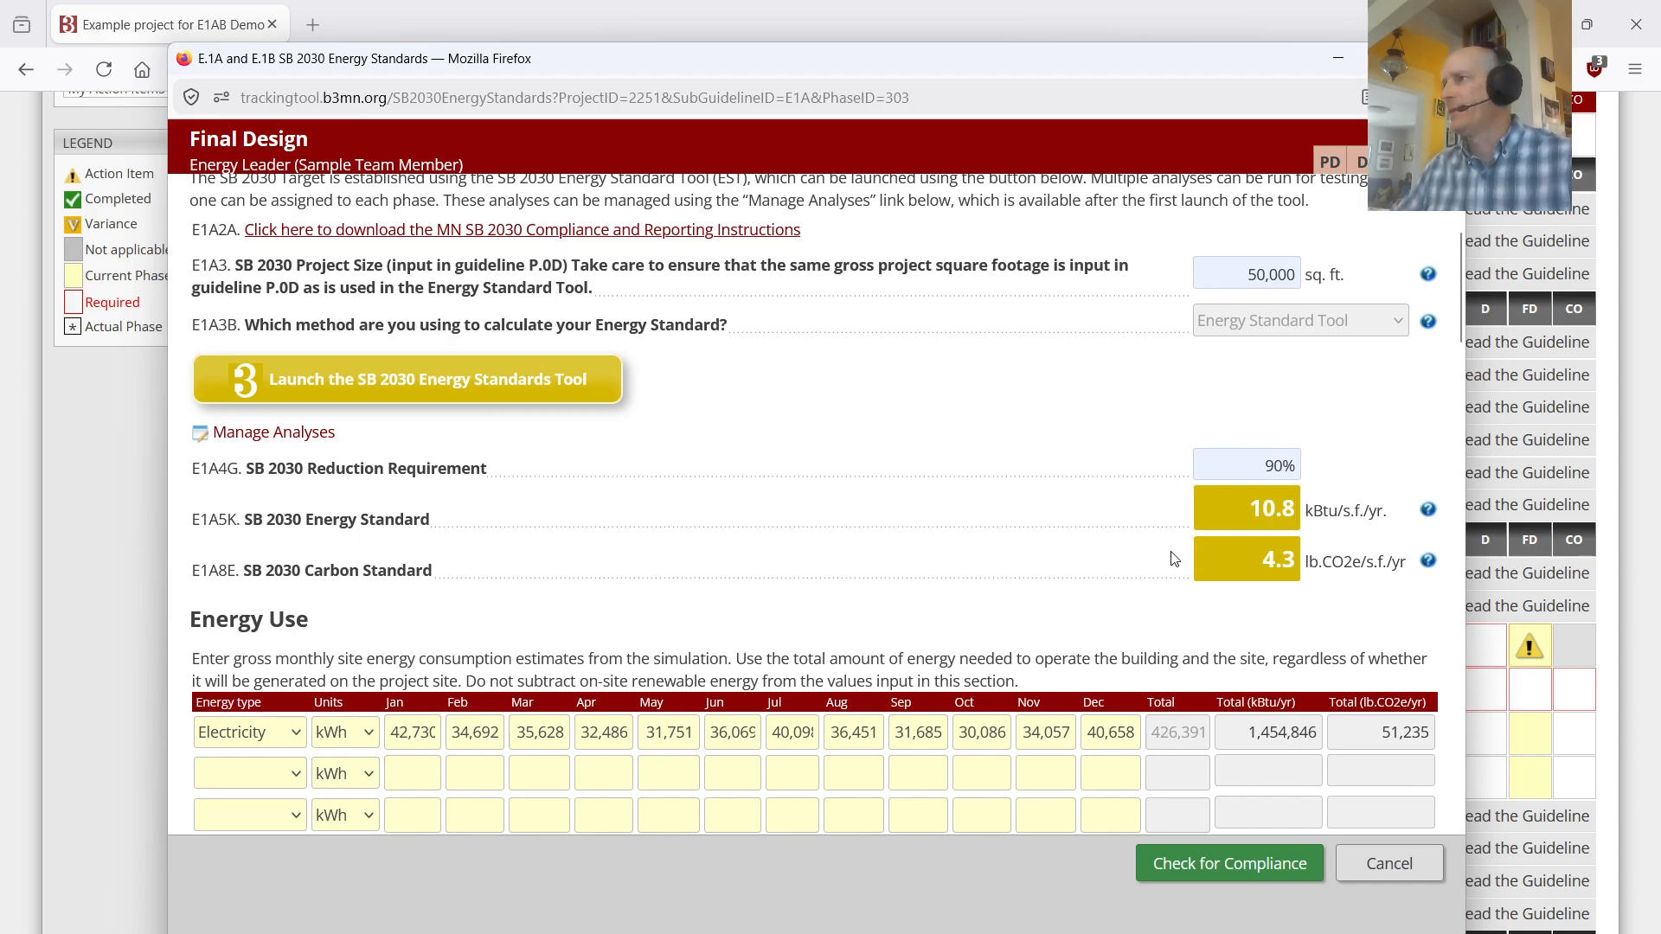
scroll(1174, 560, "down", 5)
scroll(1174, 560, "up", 3)
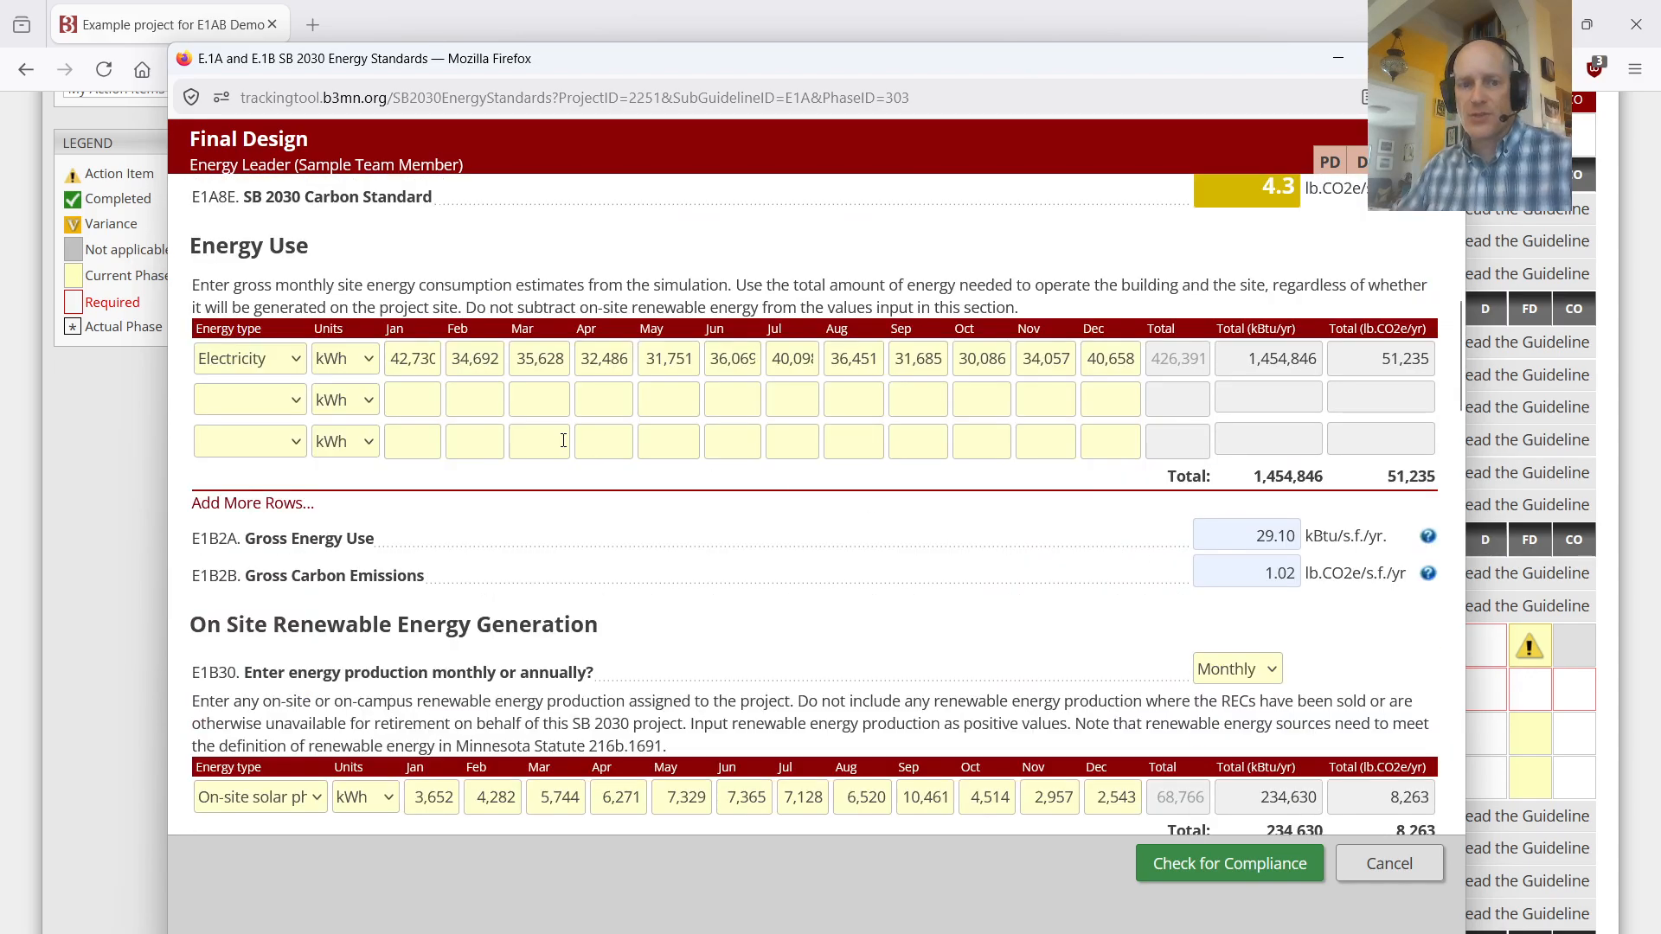
scroll(740, 548, "down", 6)
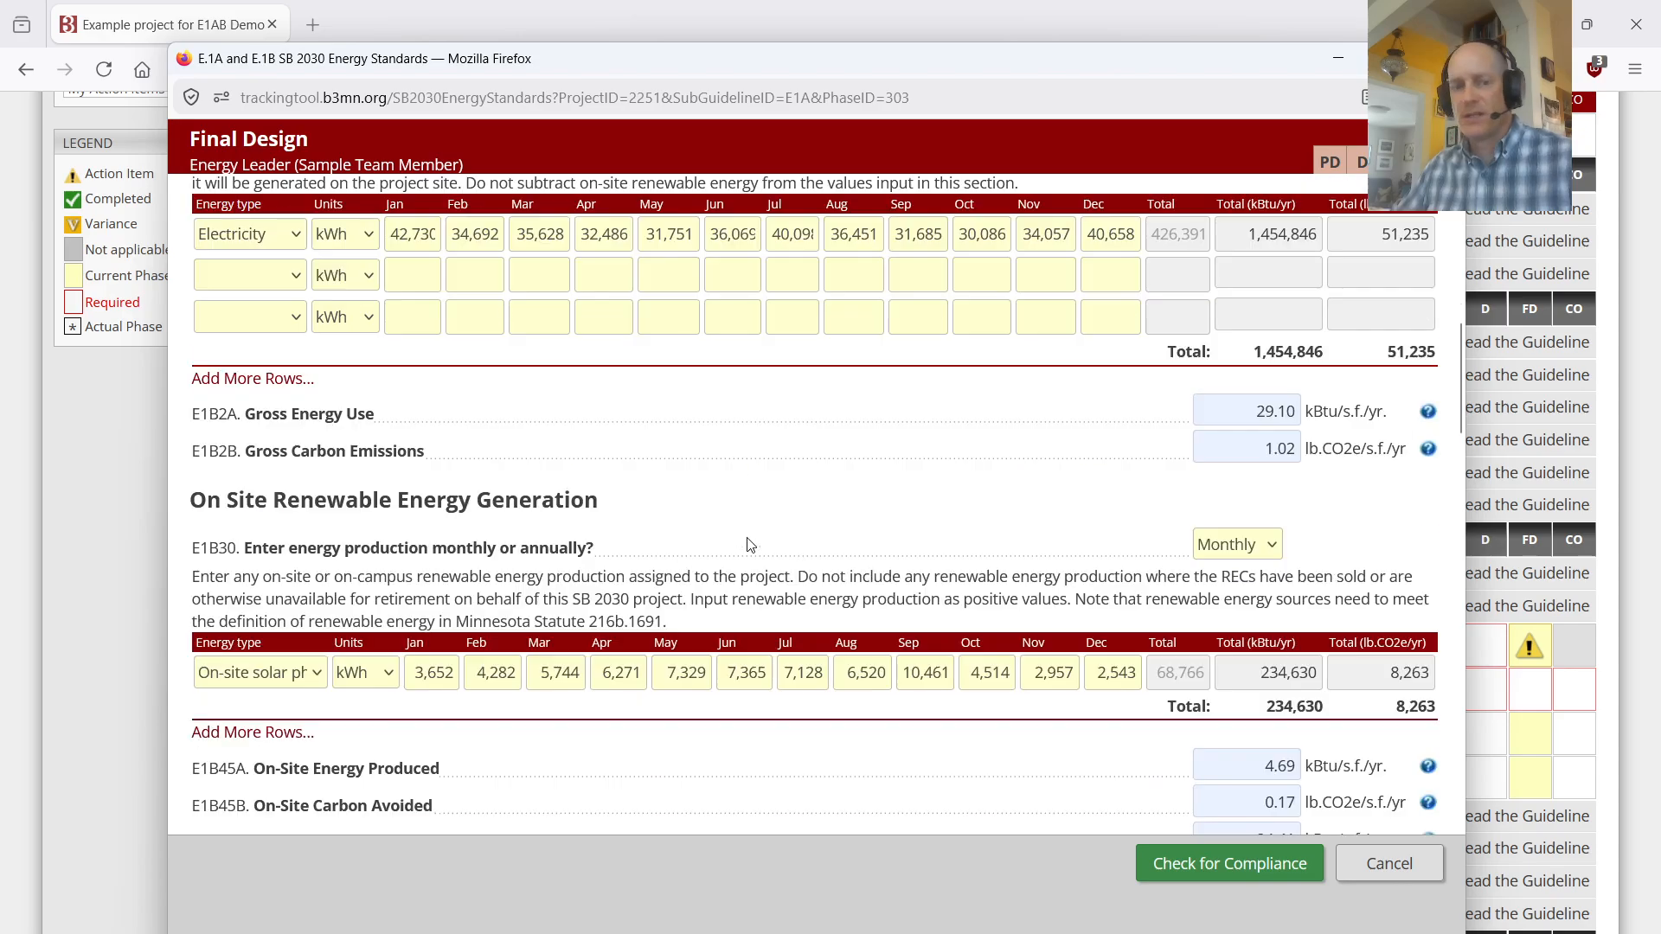
scroll(736, 558, "down", 18)
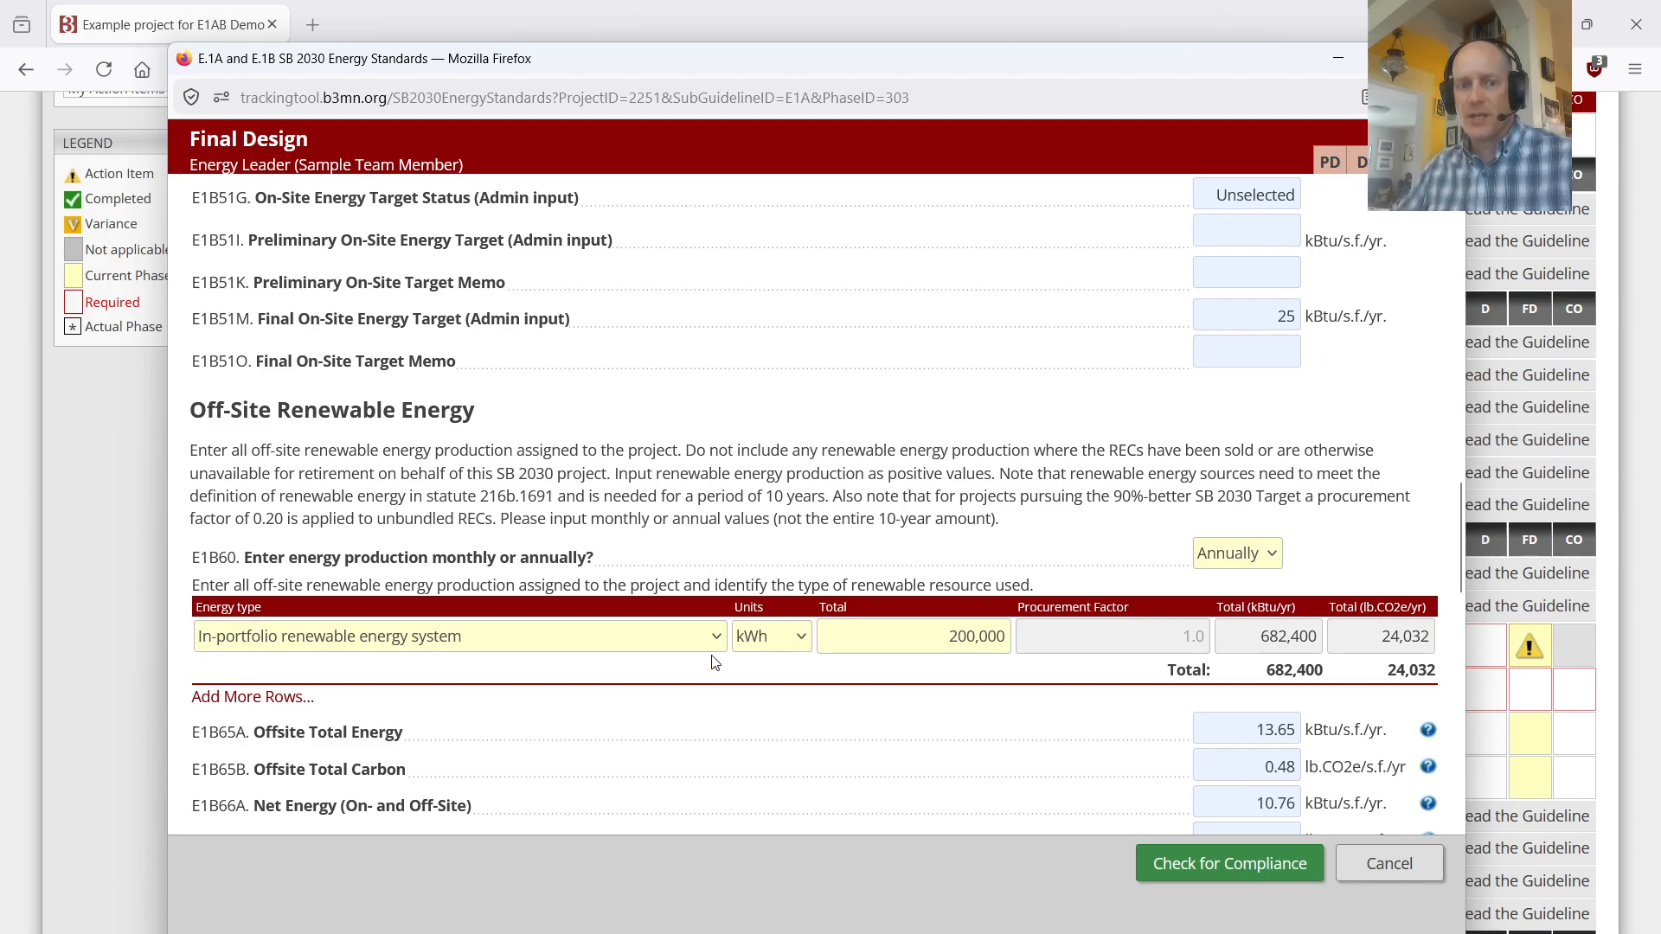
scroll(715, 663, "down", 3)
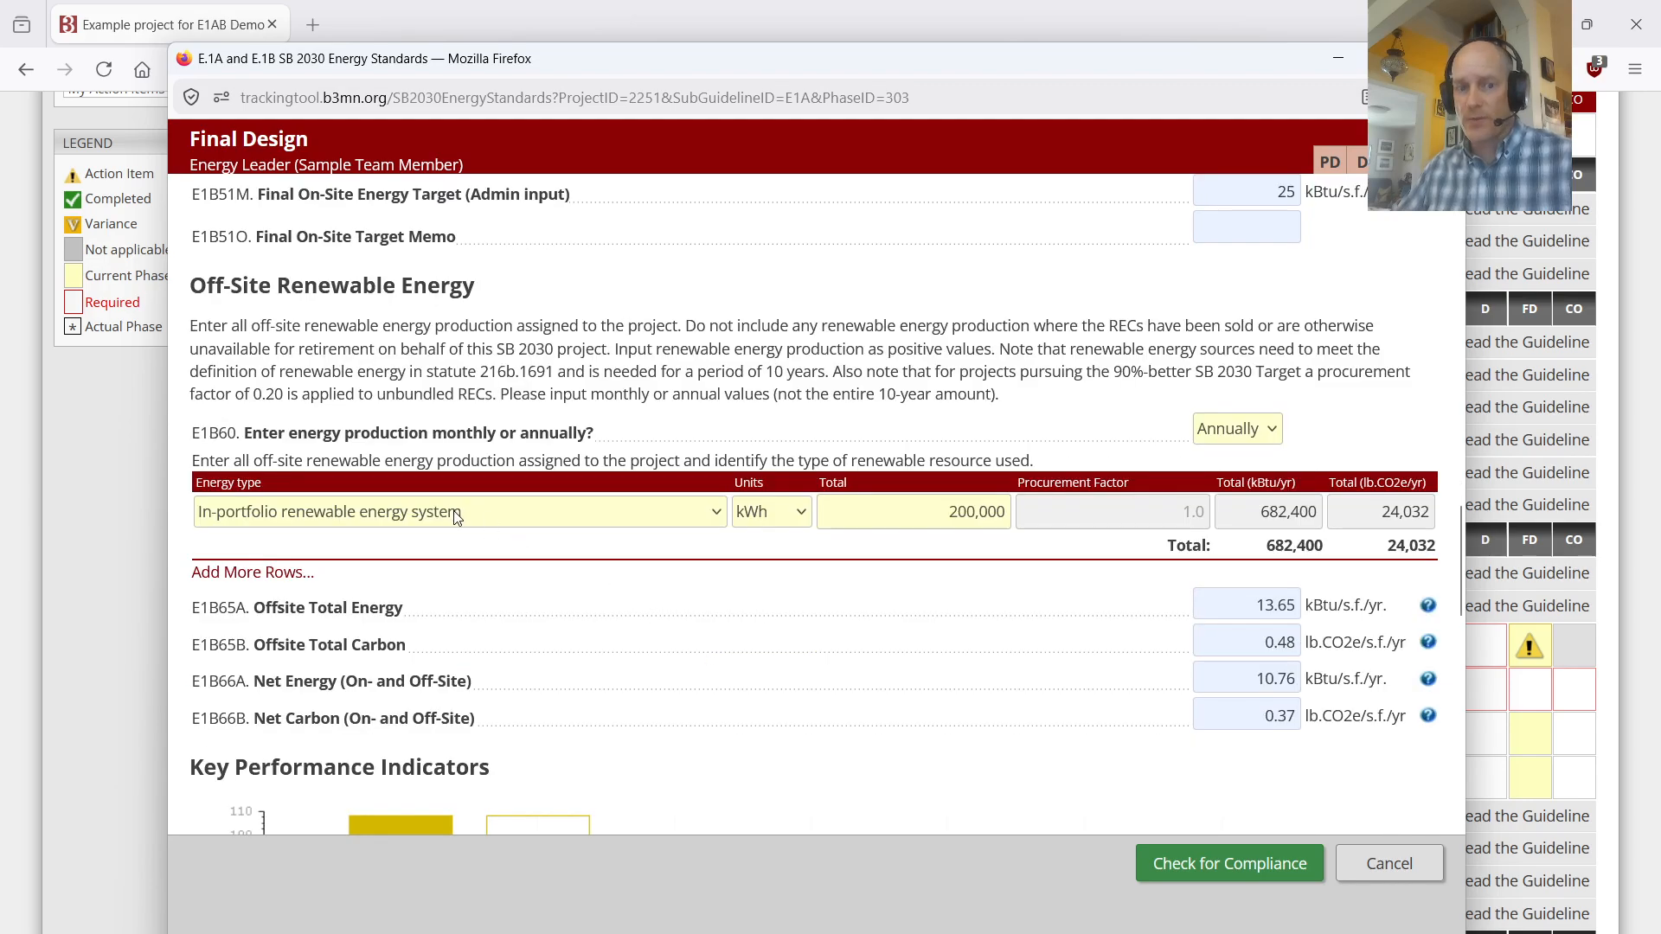
Step: Examine the Key Performance Indicators chart bar by bar, from 2003 Baseline through on-site and off-site renewables to Net Energy
scroll(803, 483, "down", 9)
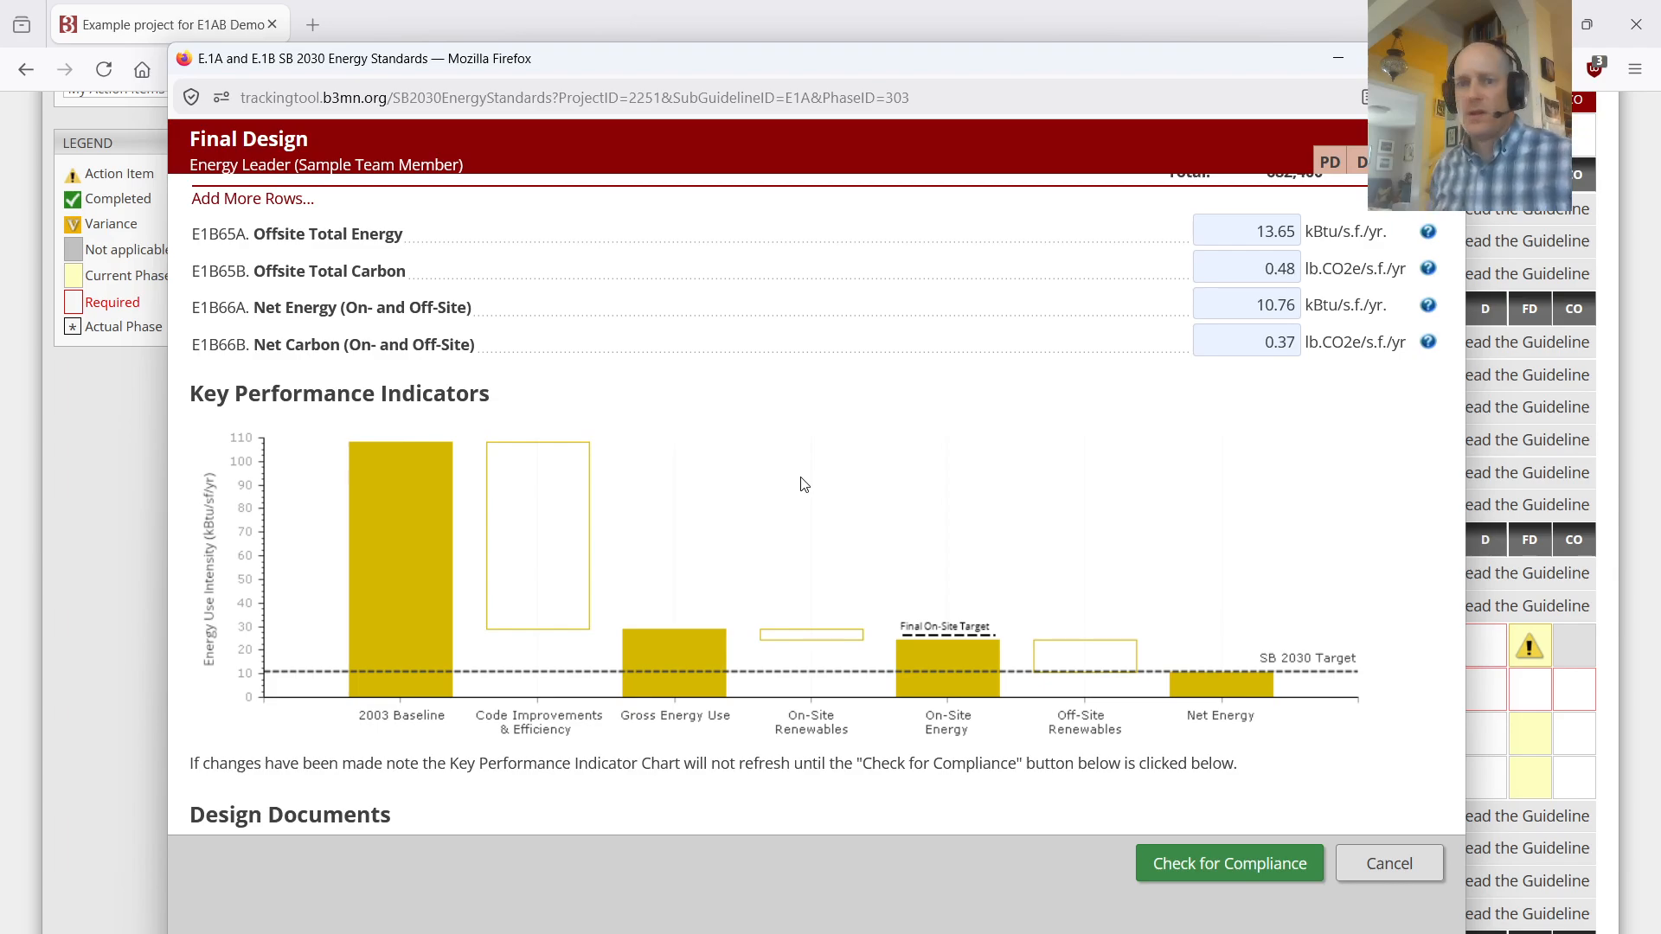
left_click(401, 492)
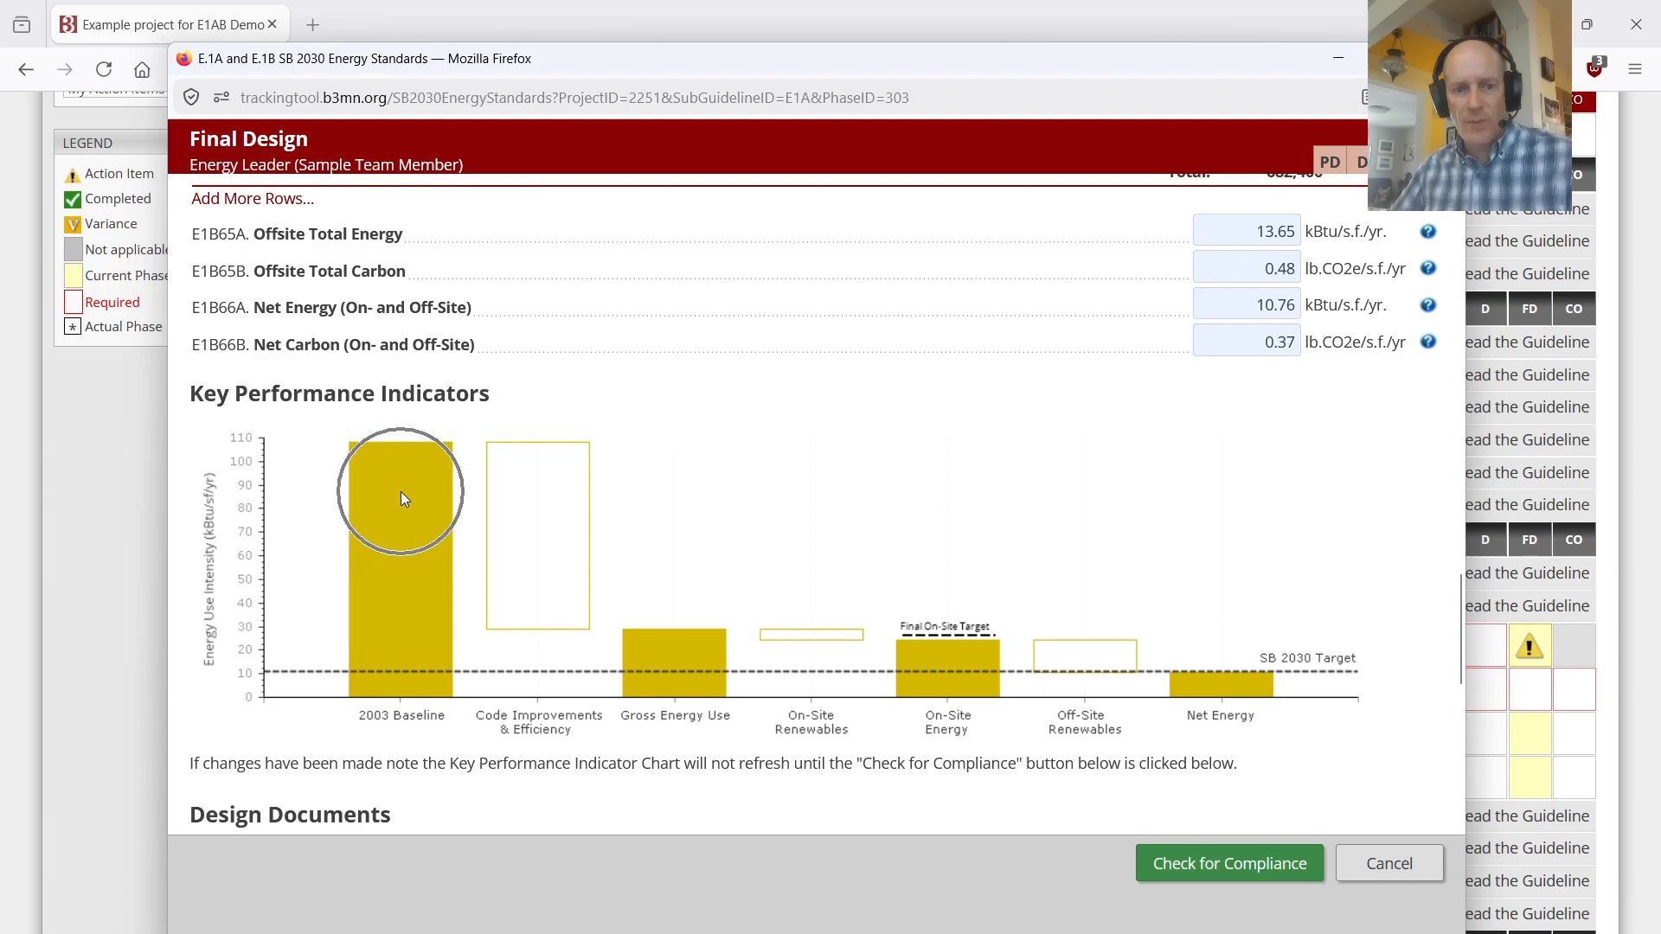
mouse_move(555, 578)
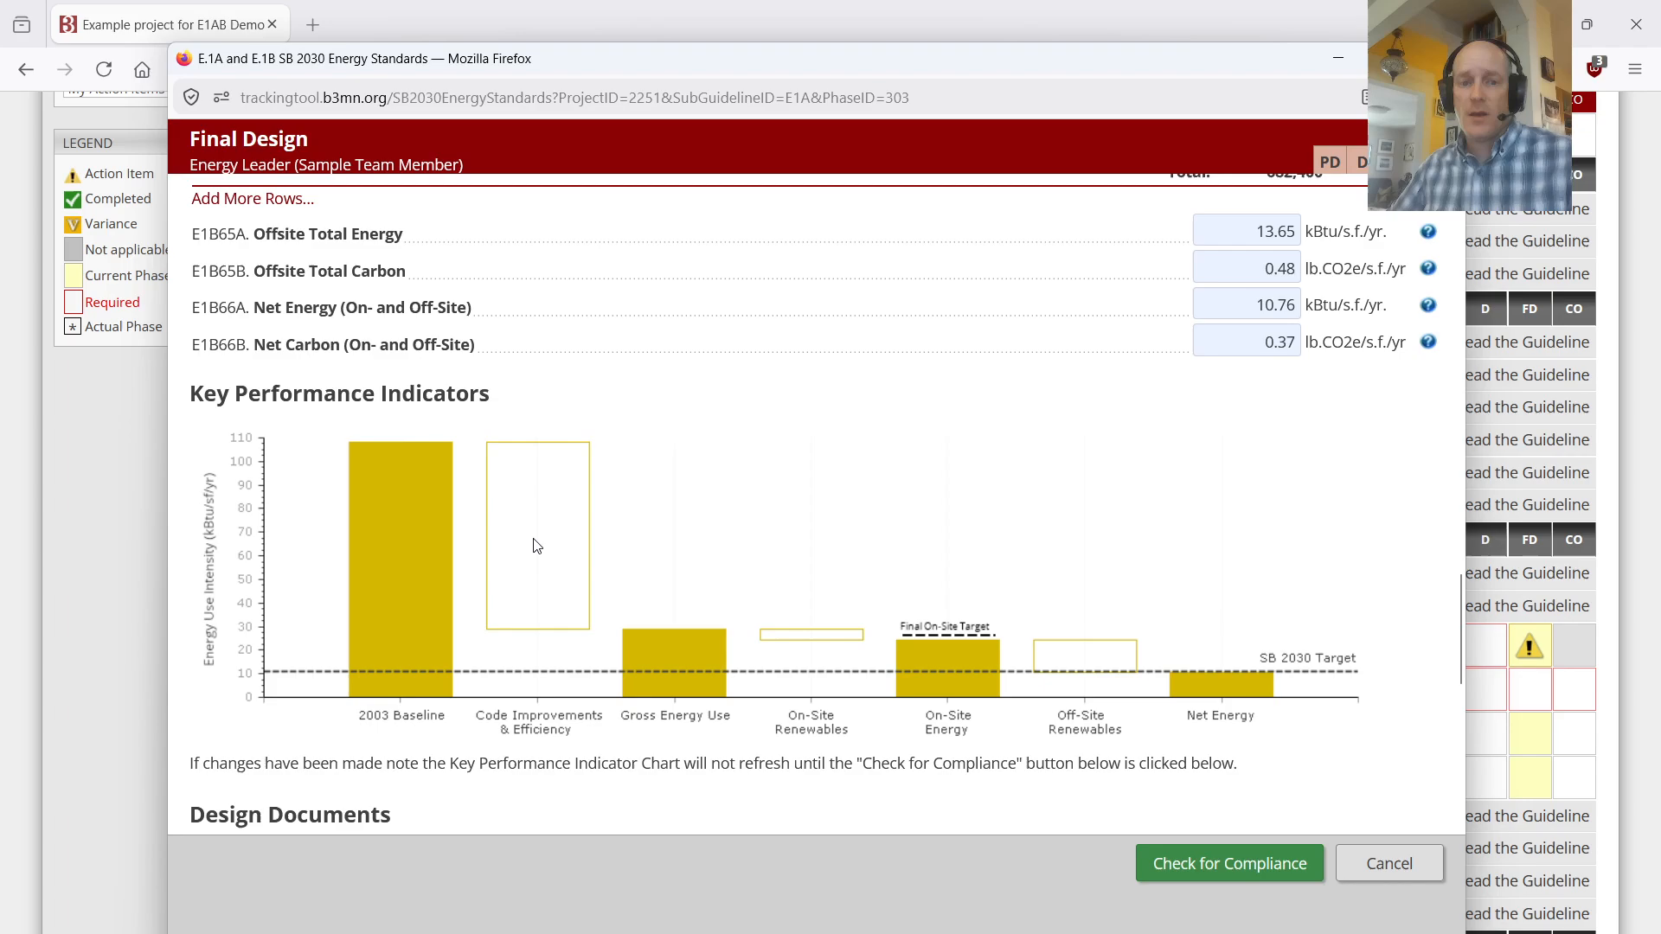
left_click(533, 540)
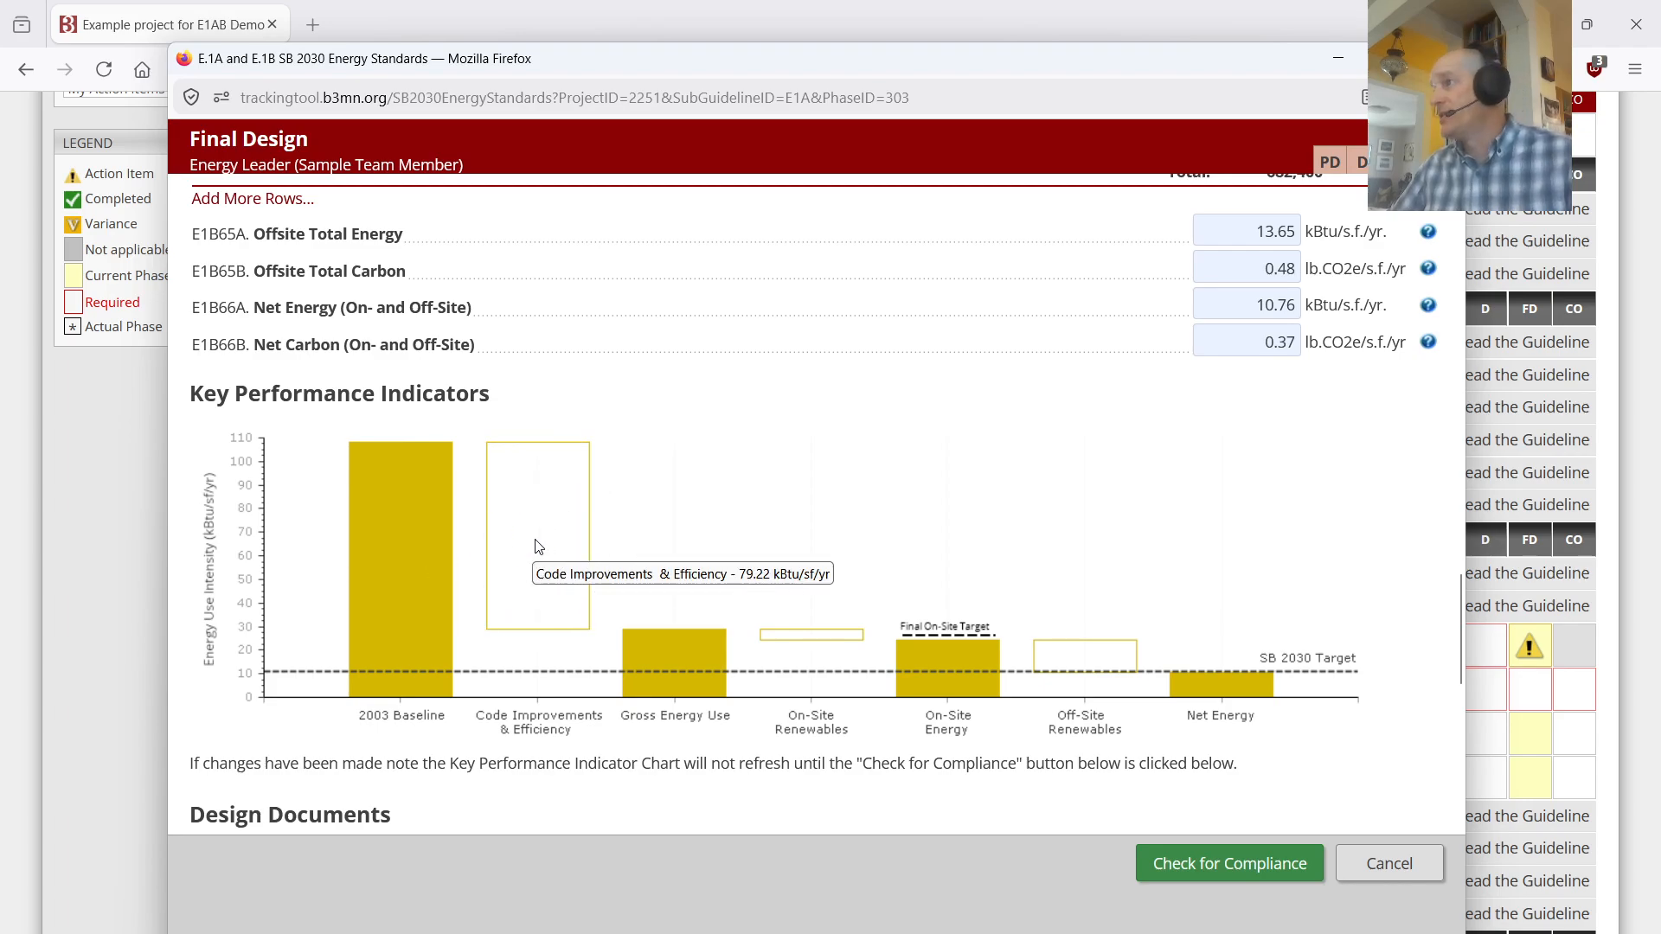
left_click(671, 653)
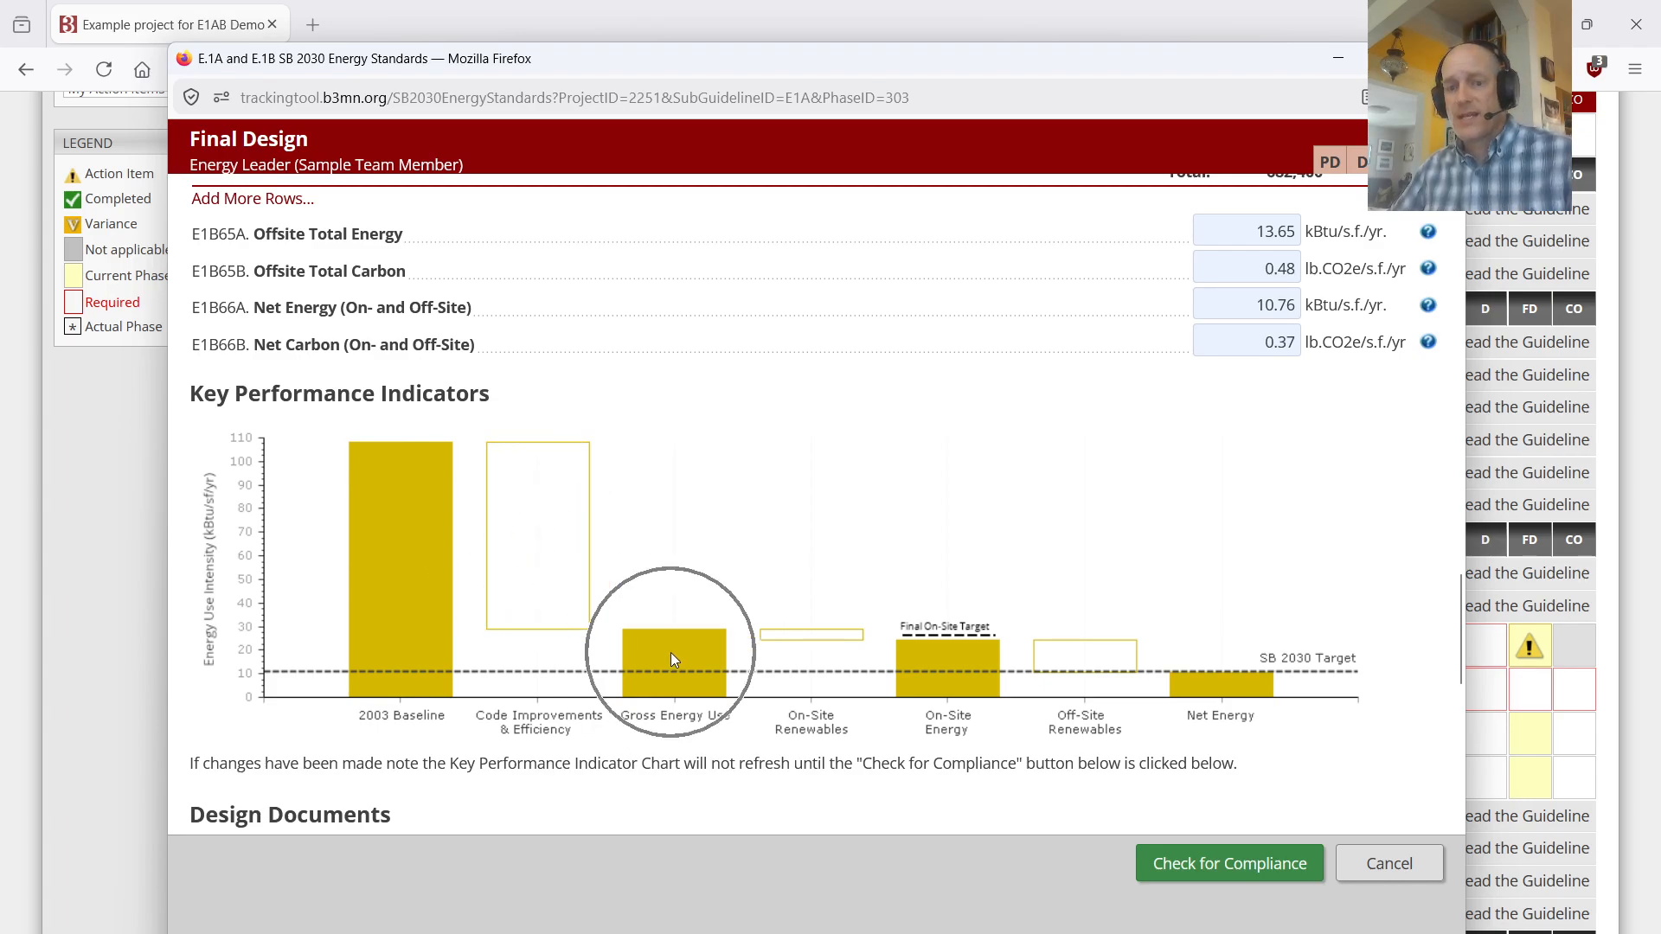
left_click(801, 642)
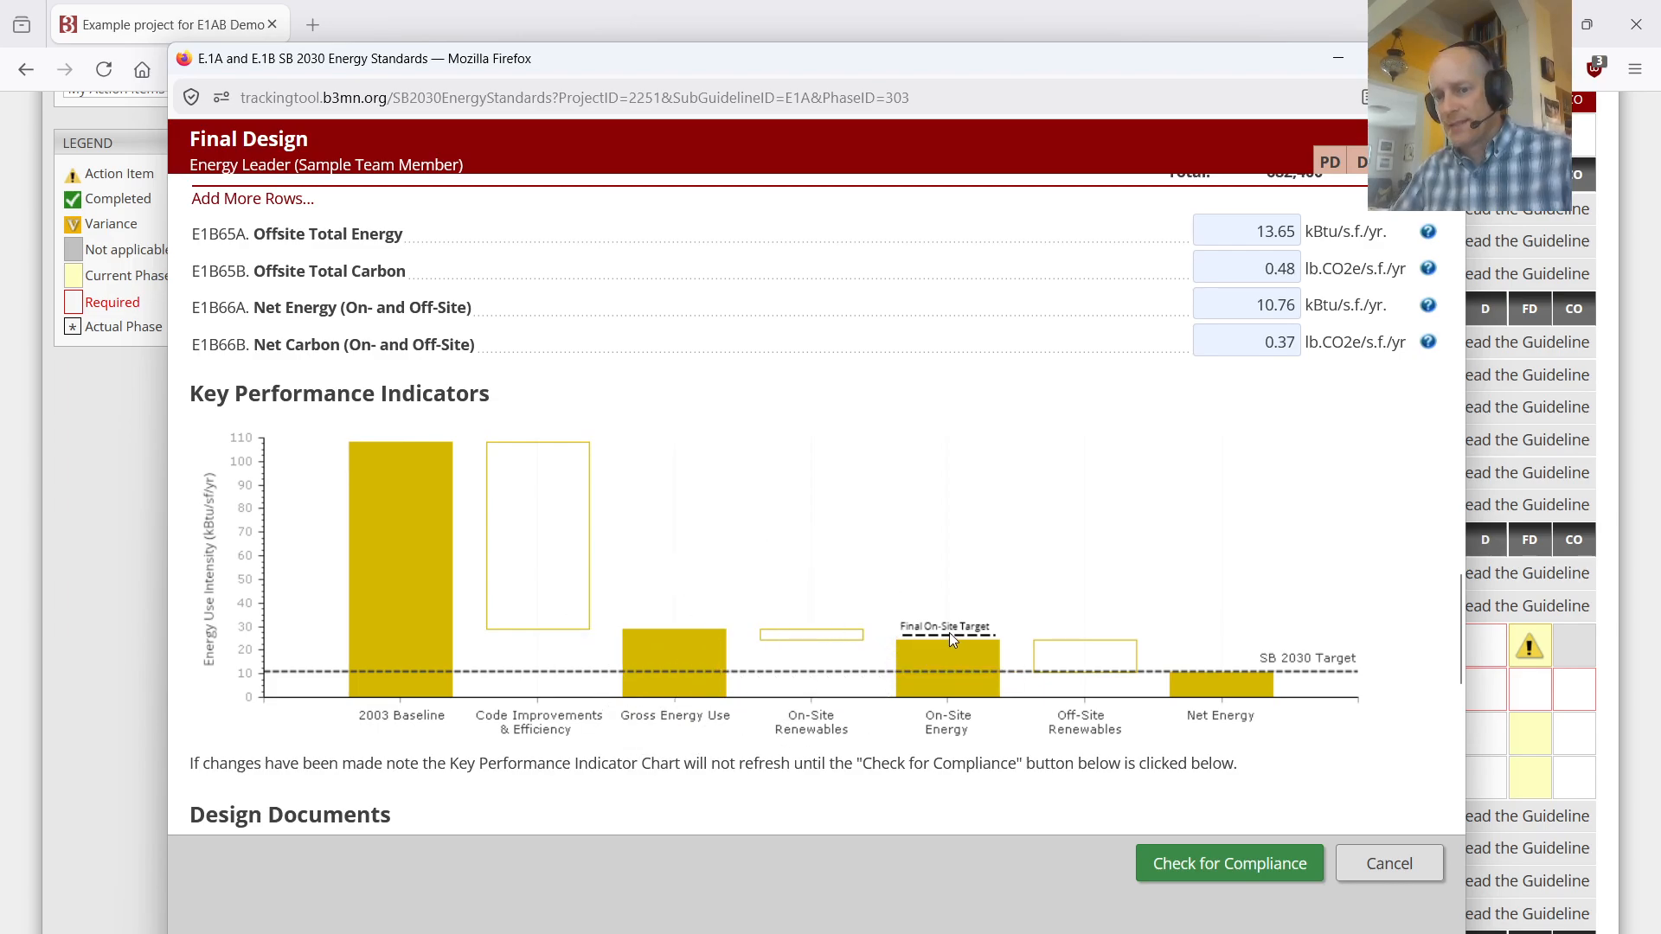
mouse_move(957, 636)
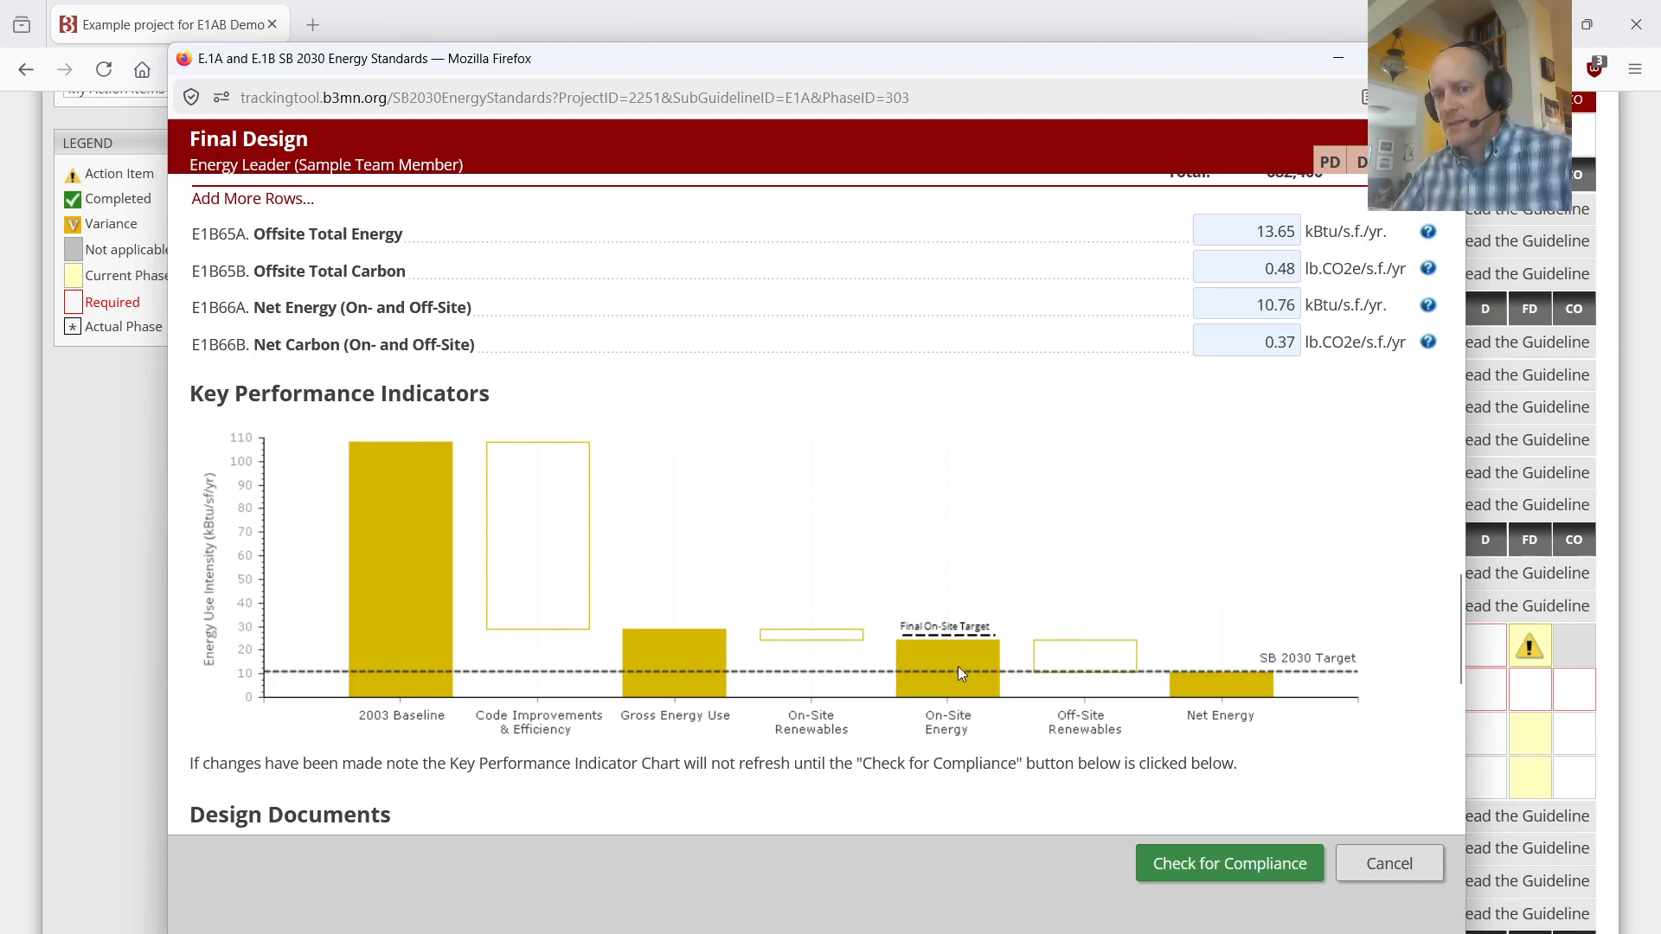
left_click(952, 677)
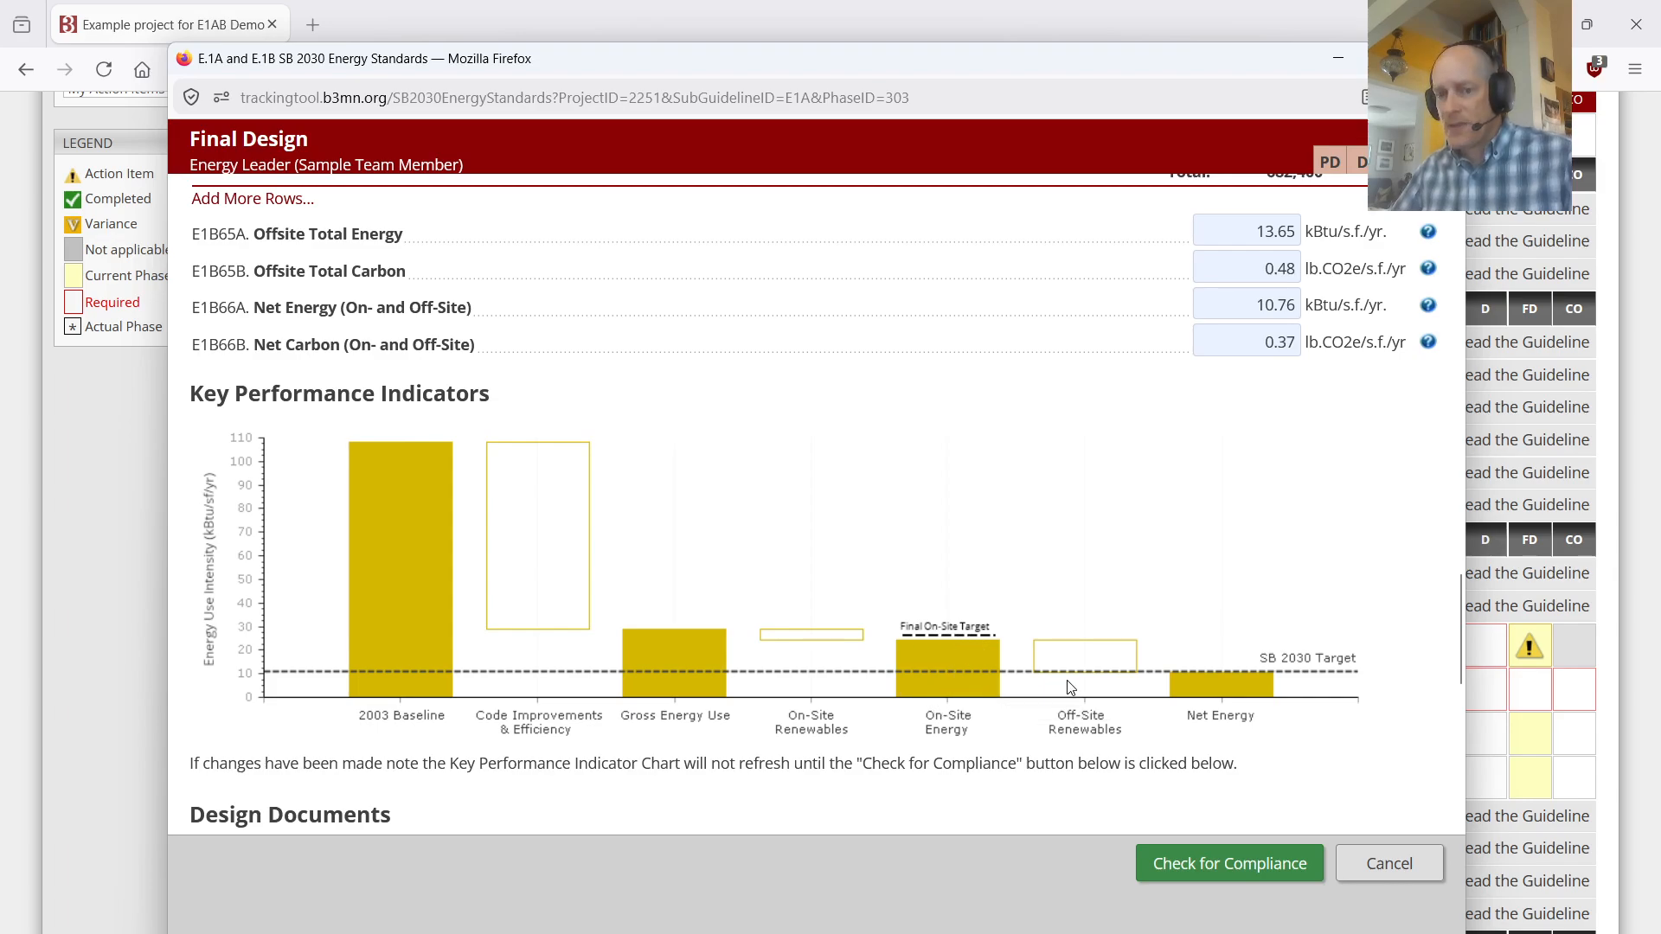
left_click(1094, 656)
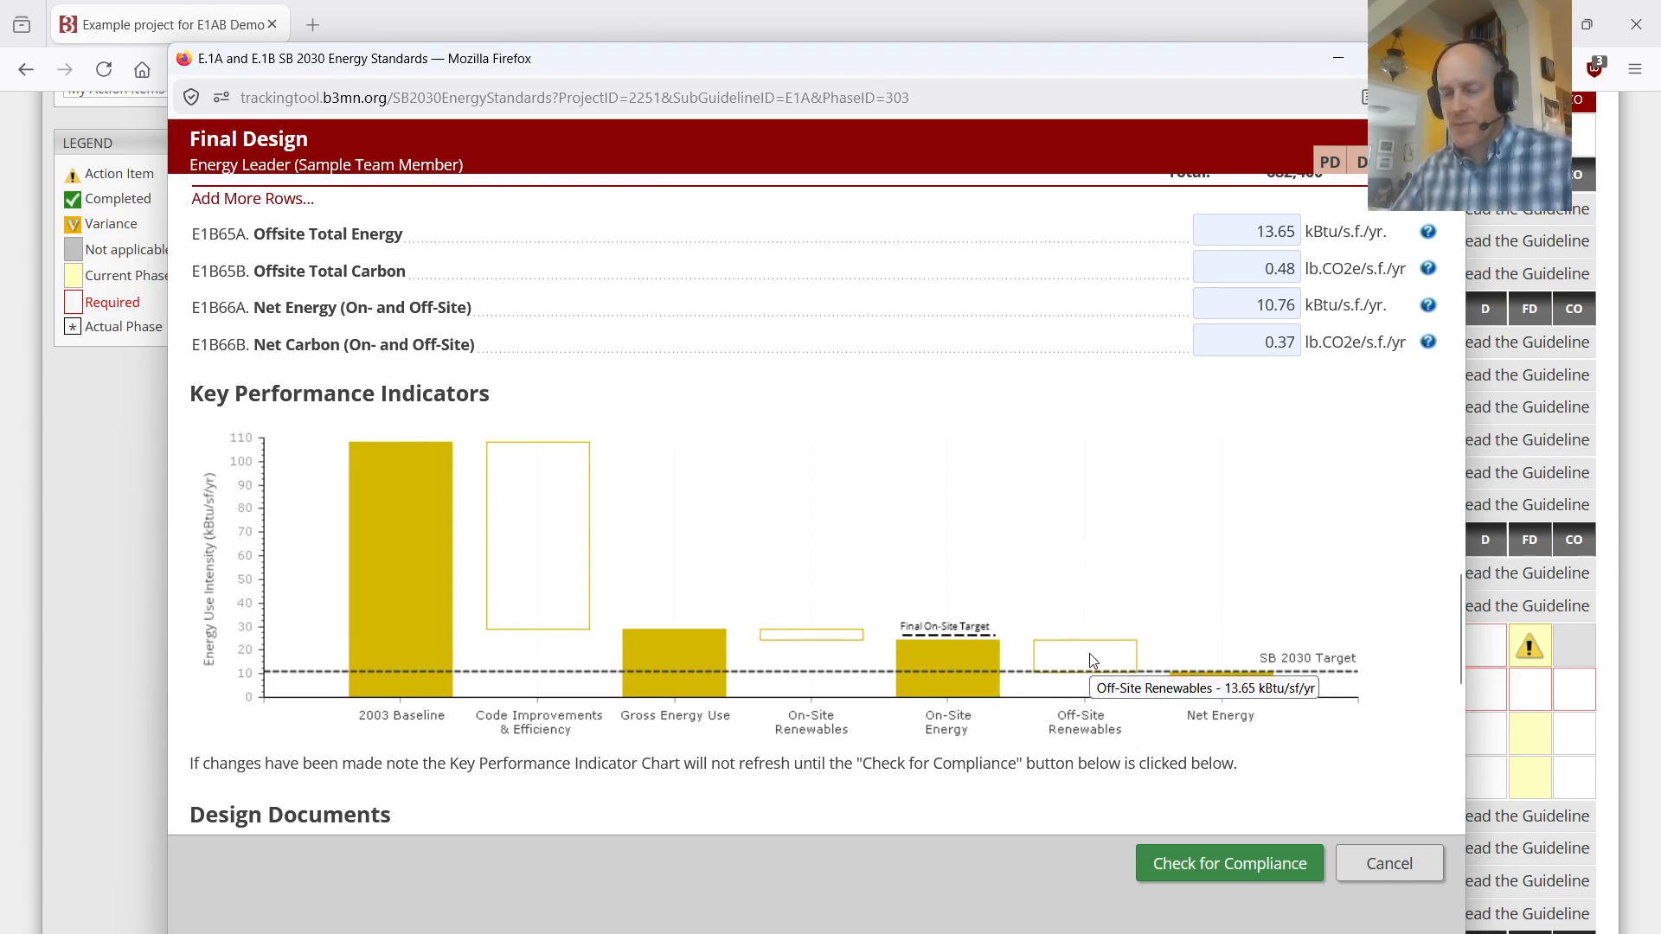
left_click(1230, 703)
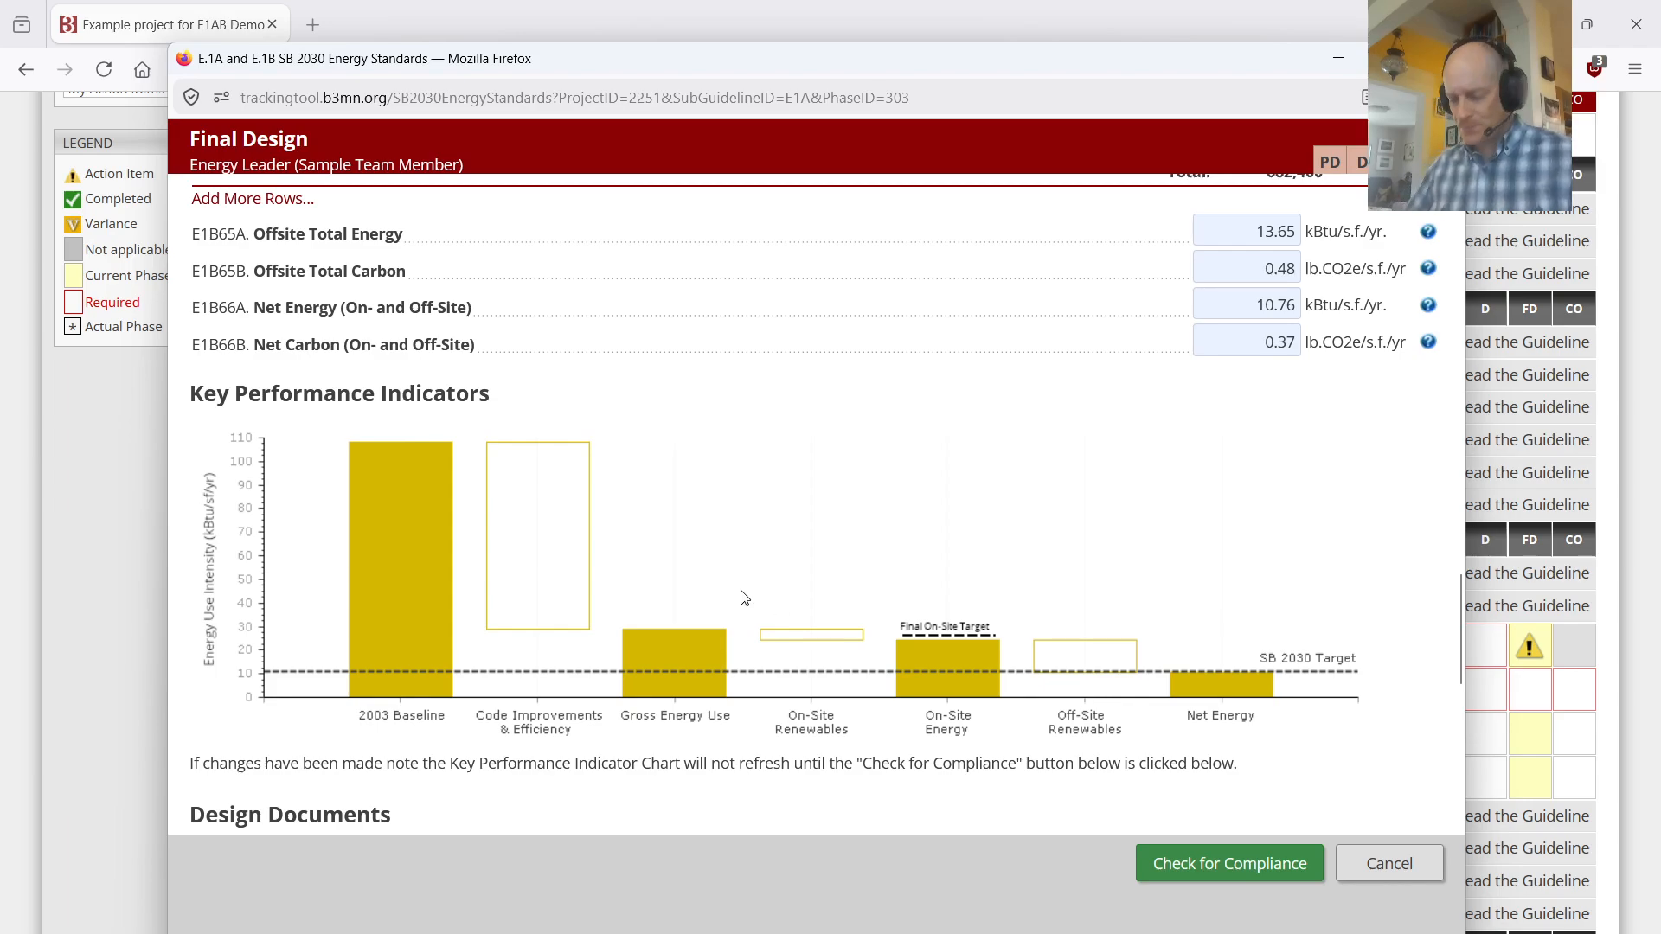
Step: Review the uploads requested under Design Documents and Simulation Documentation
scroll(787, 654, "down", 2)
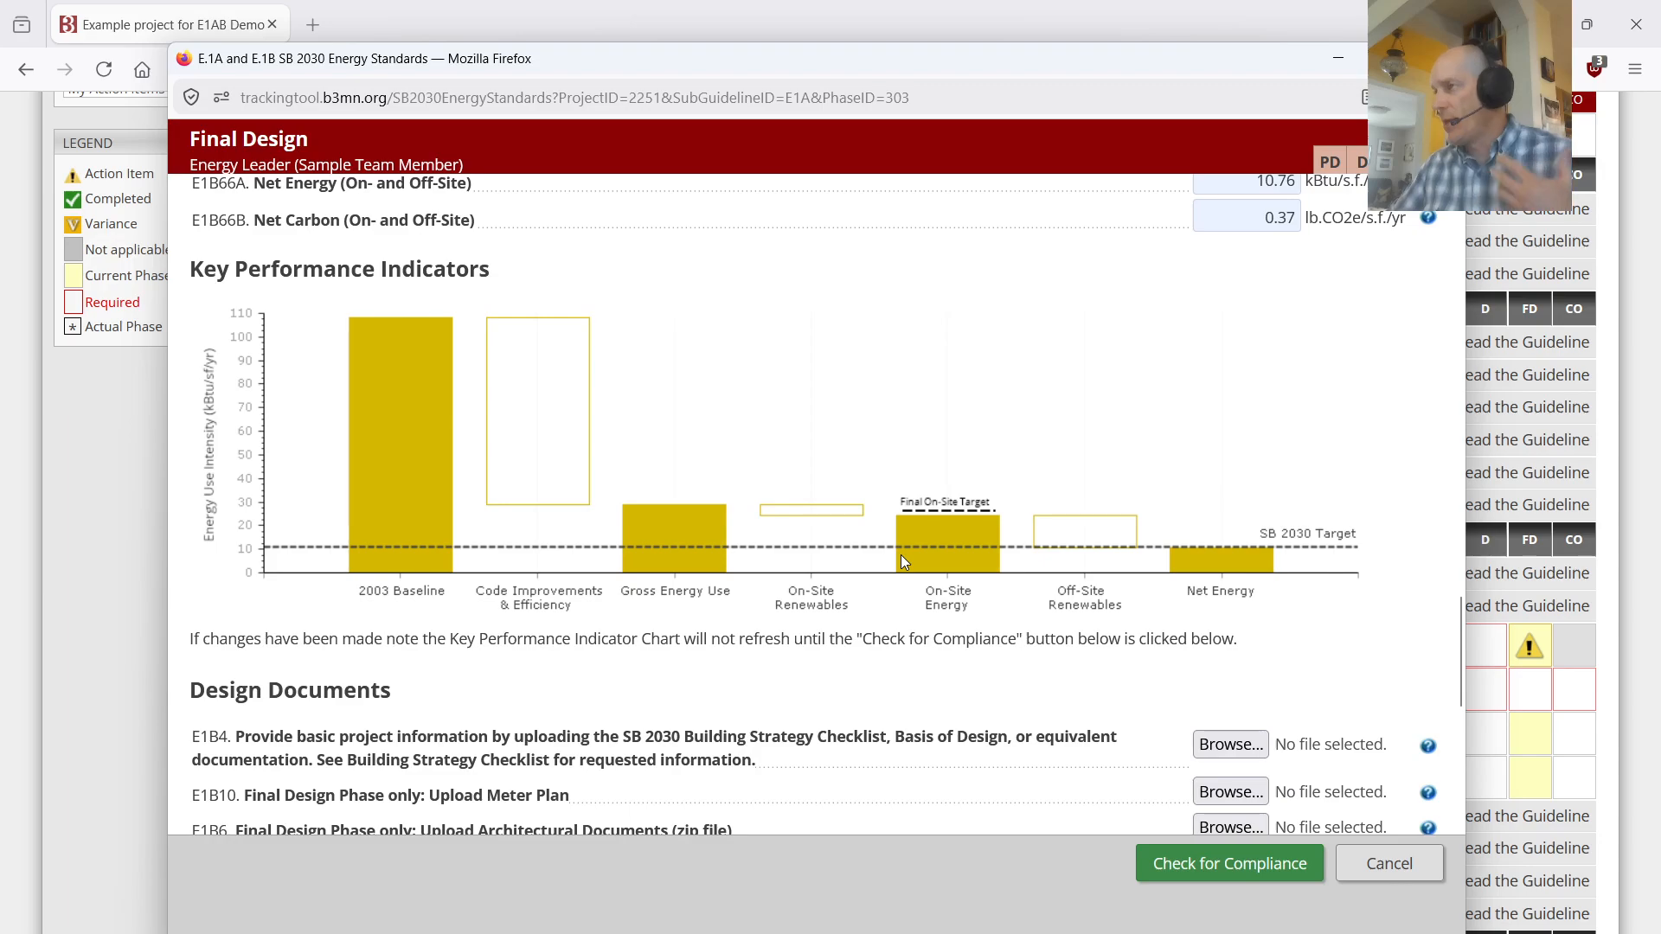
scroll(900, 468, "down", 3)
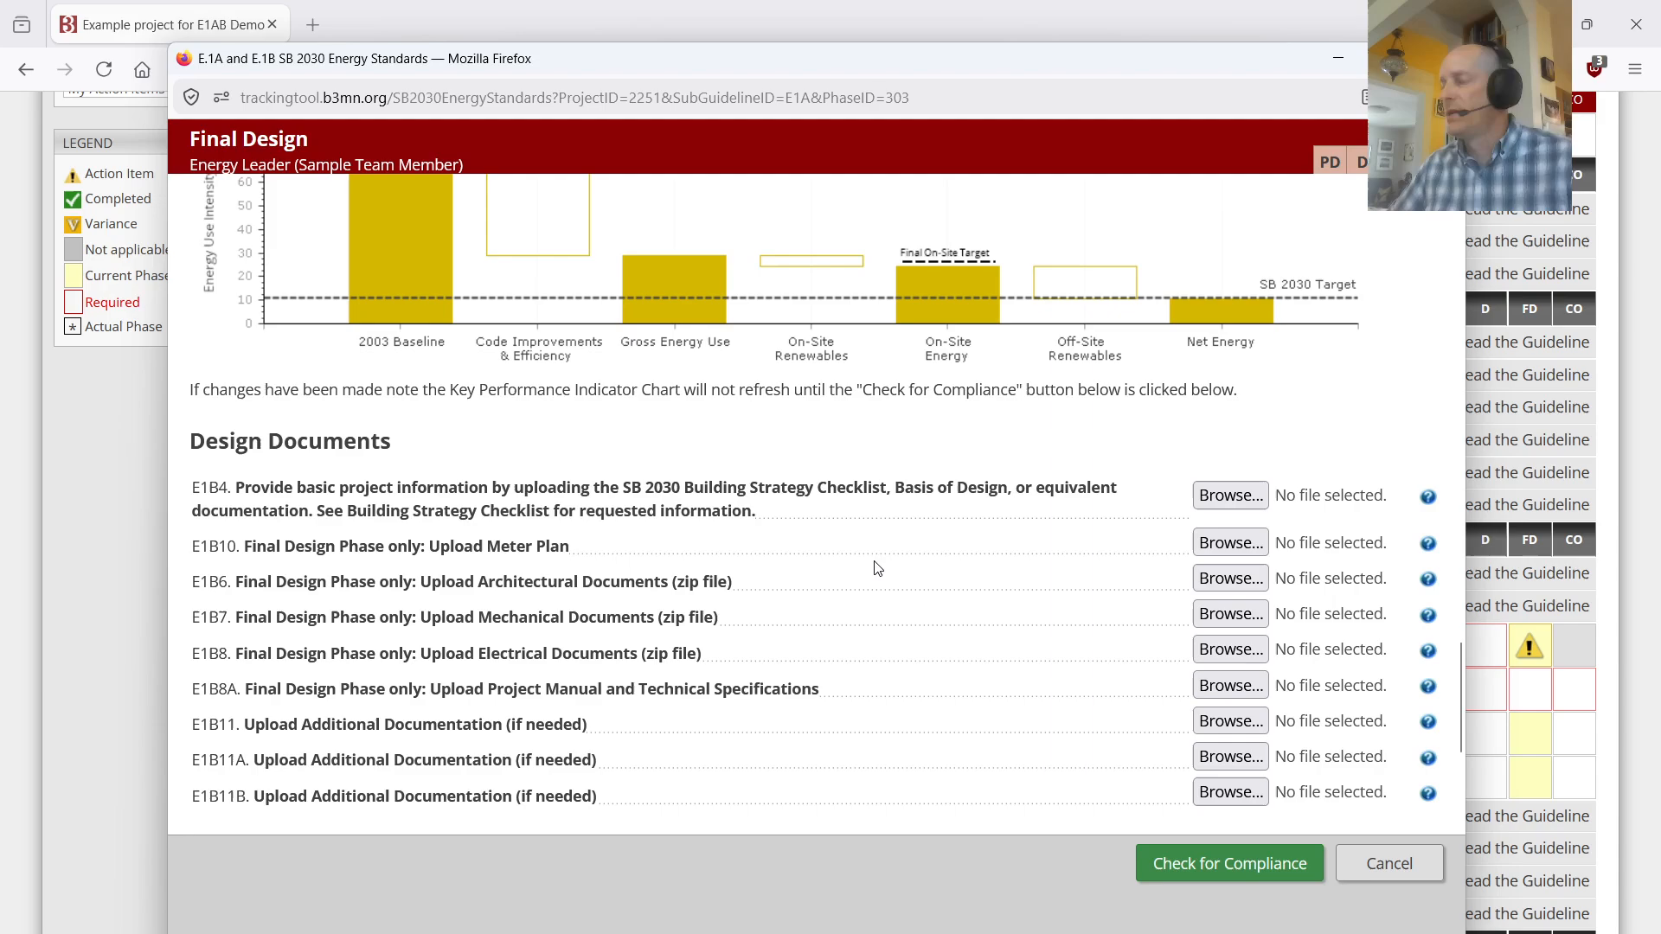
scroll(874, 562, "down", 2)
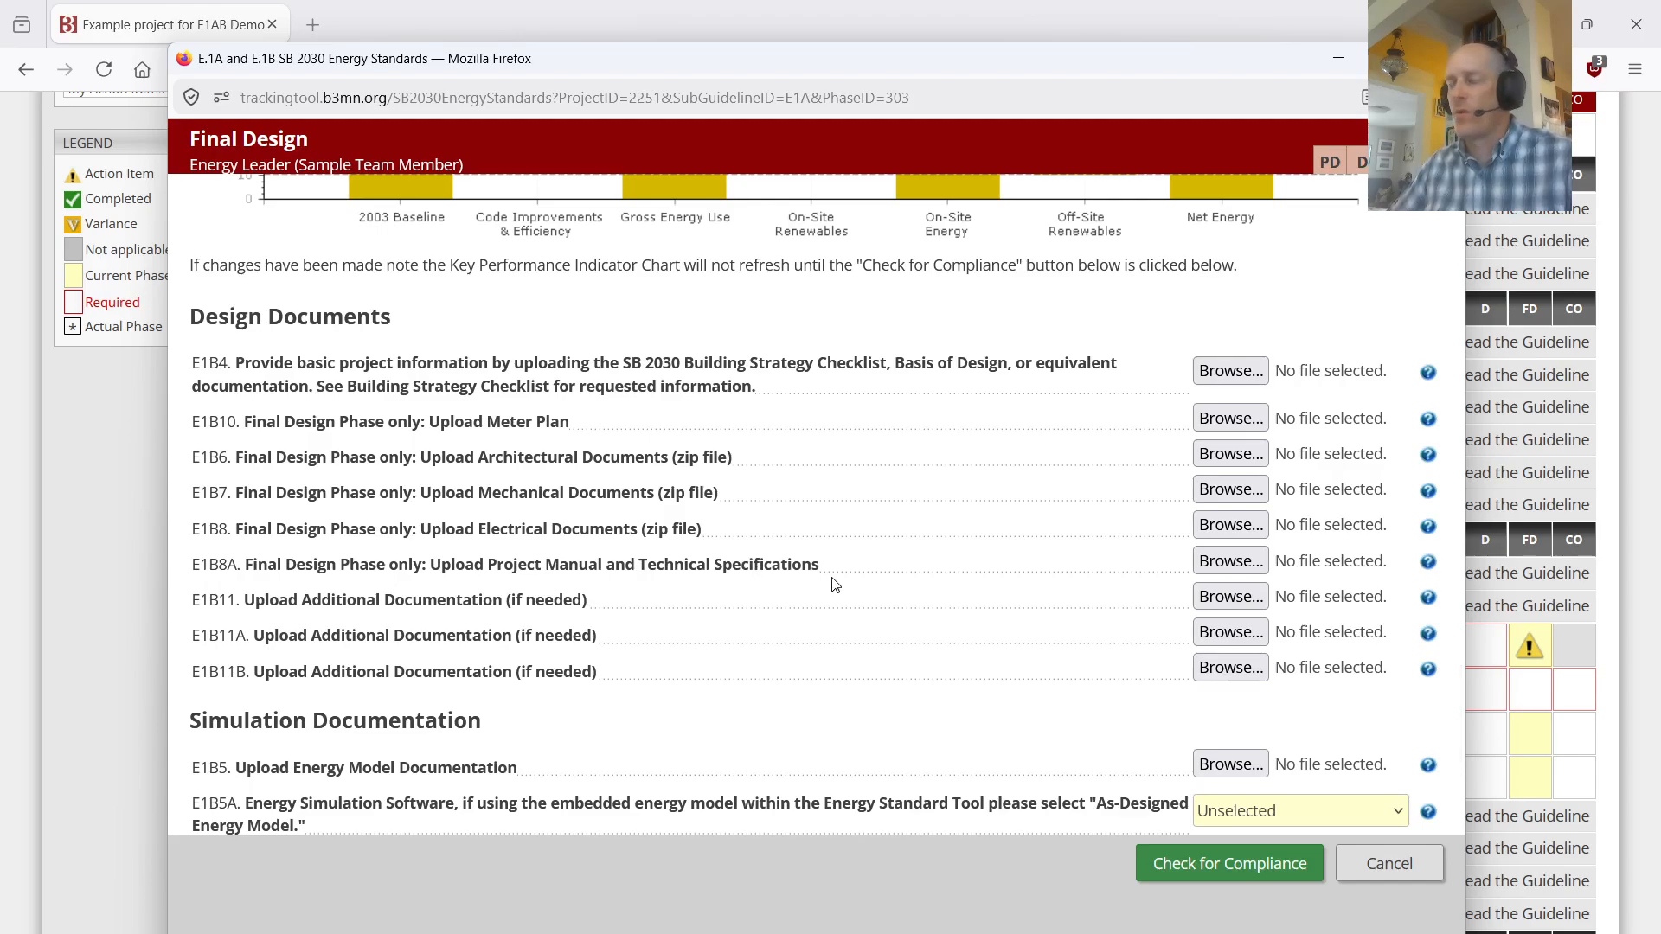
scroll(860, 575, "down", 3)
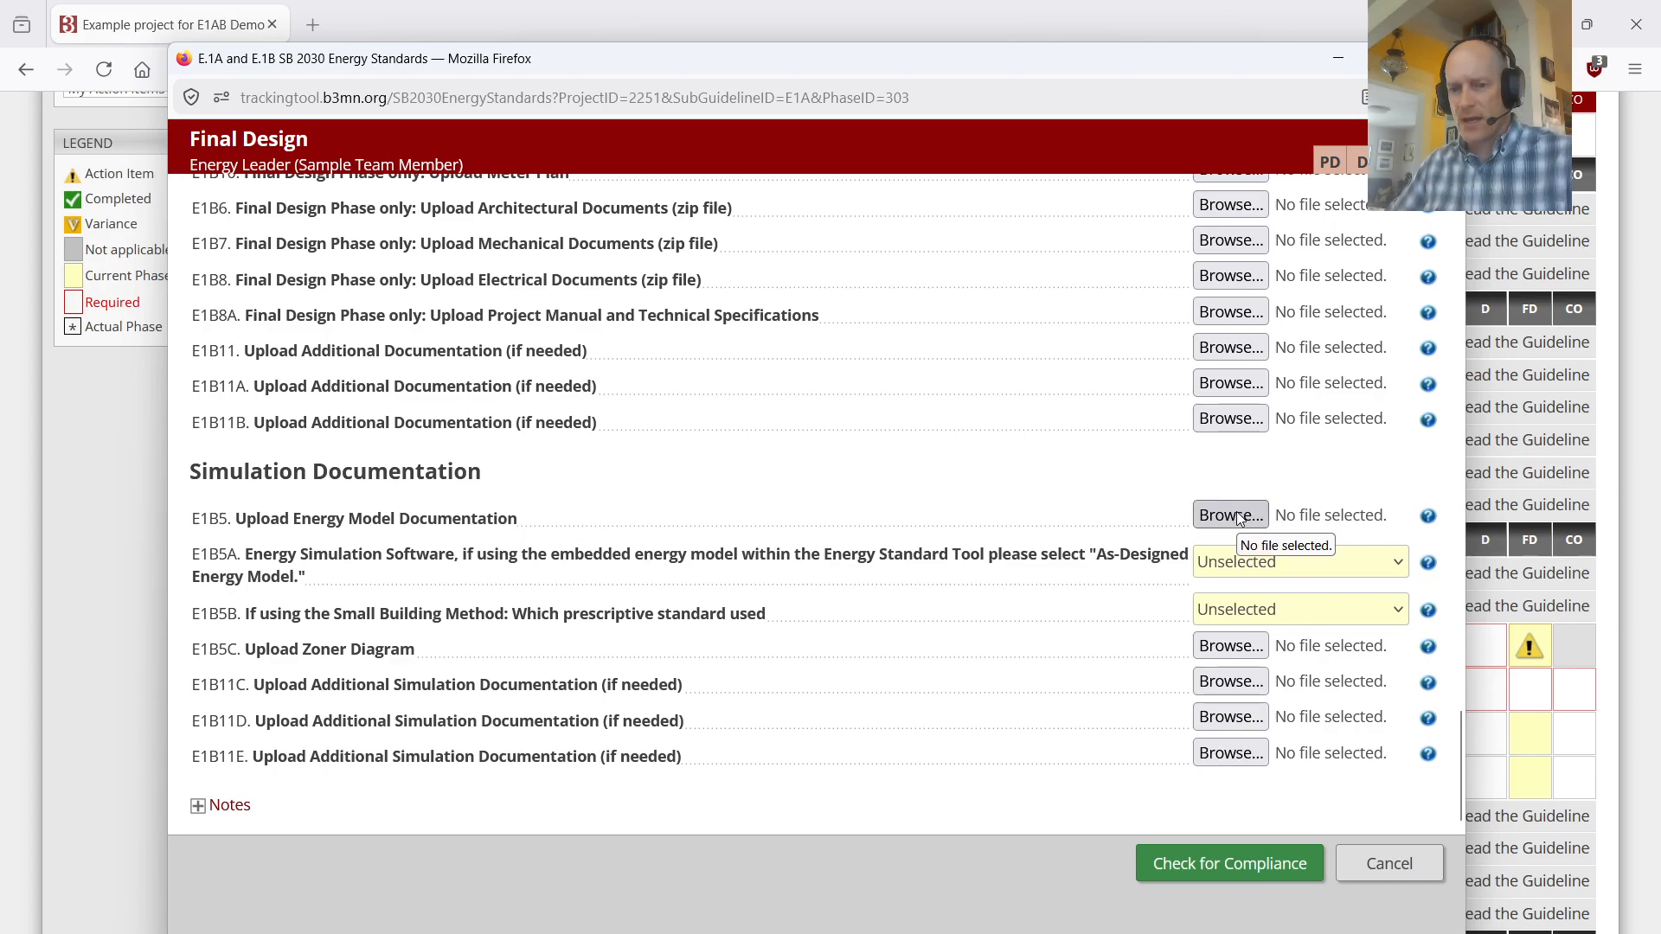
Step: Inspect the choices for E1B5A energy simulation software and E1B5B prescriptive standard, leaving both unselected
left_click(1270, 571)
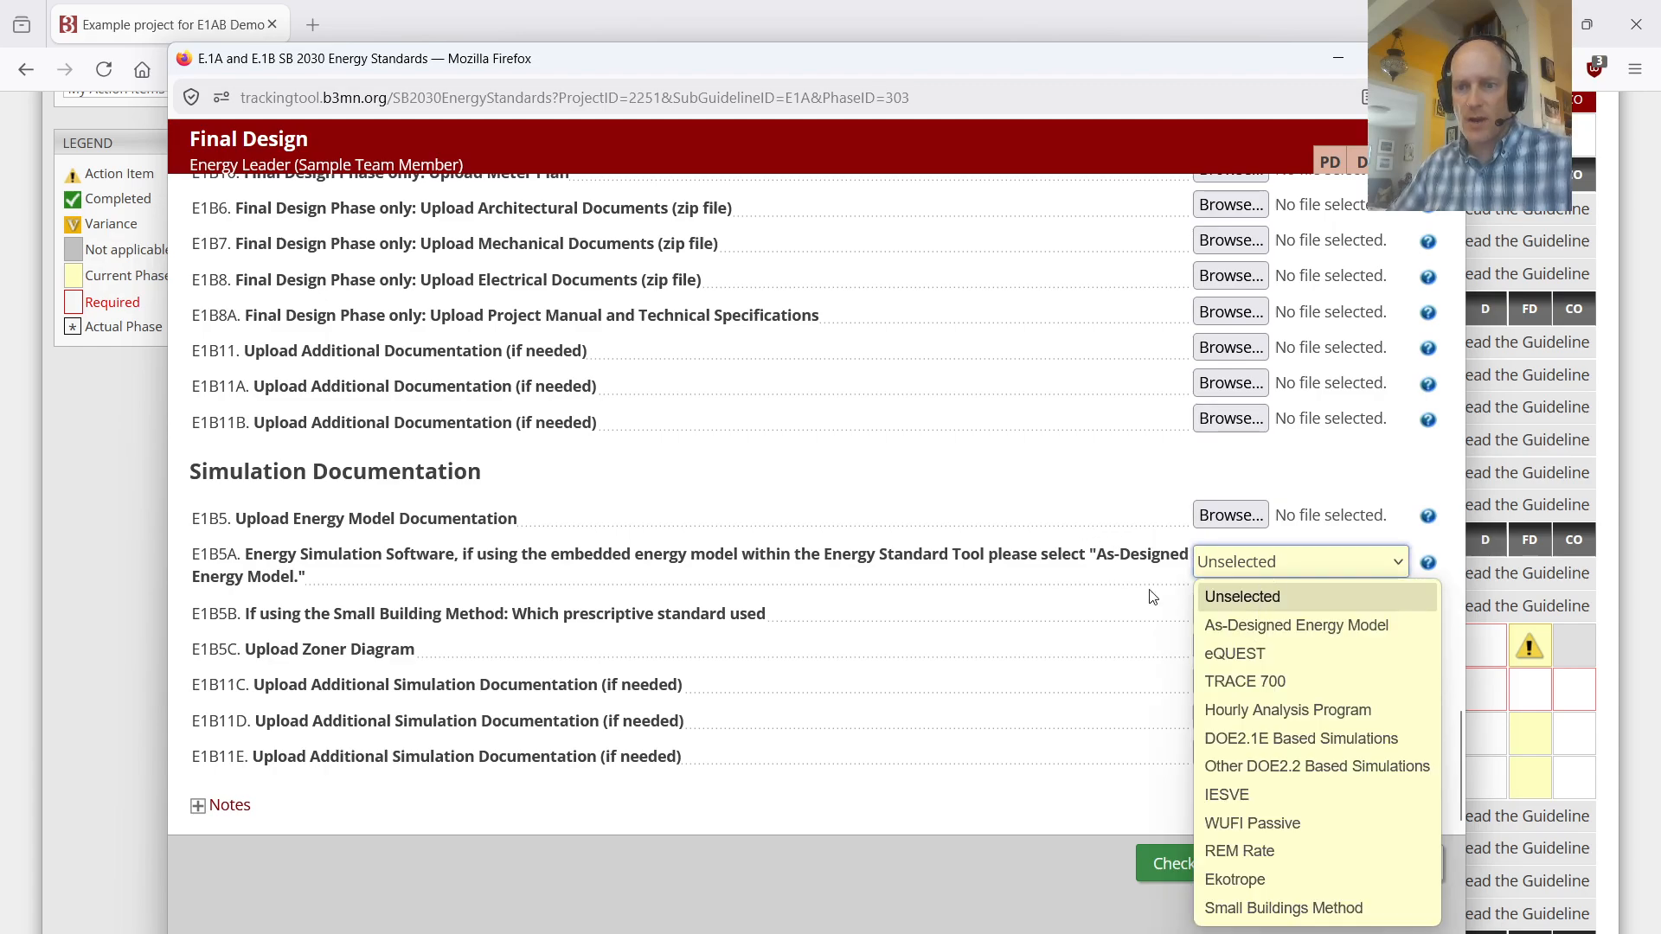
left_click(1254, 601)
left_click(1236, 612)
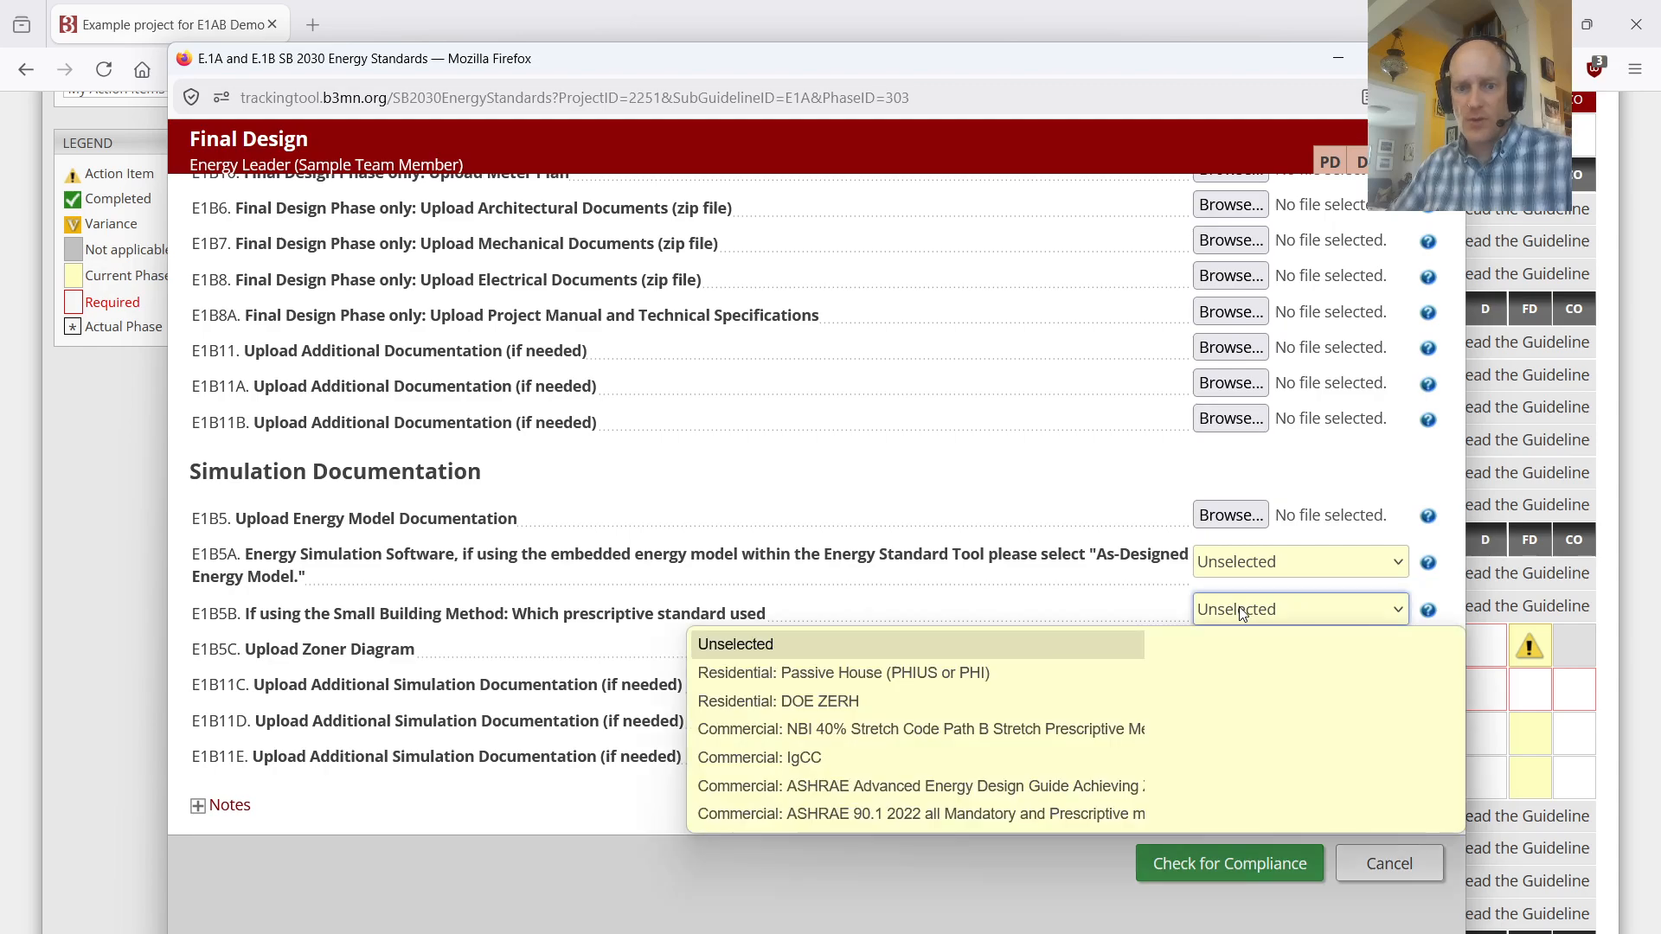
left_click(1018, 613)
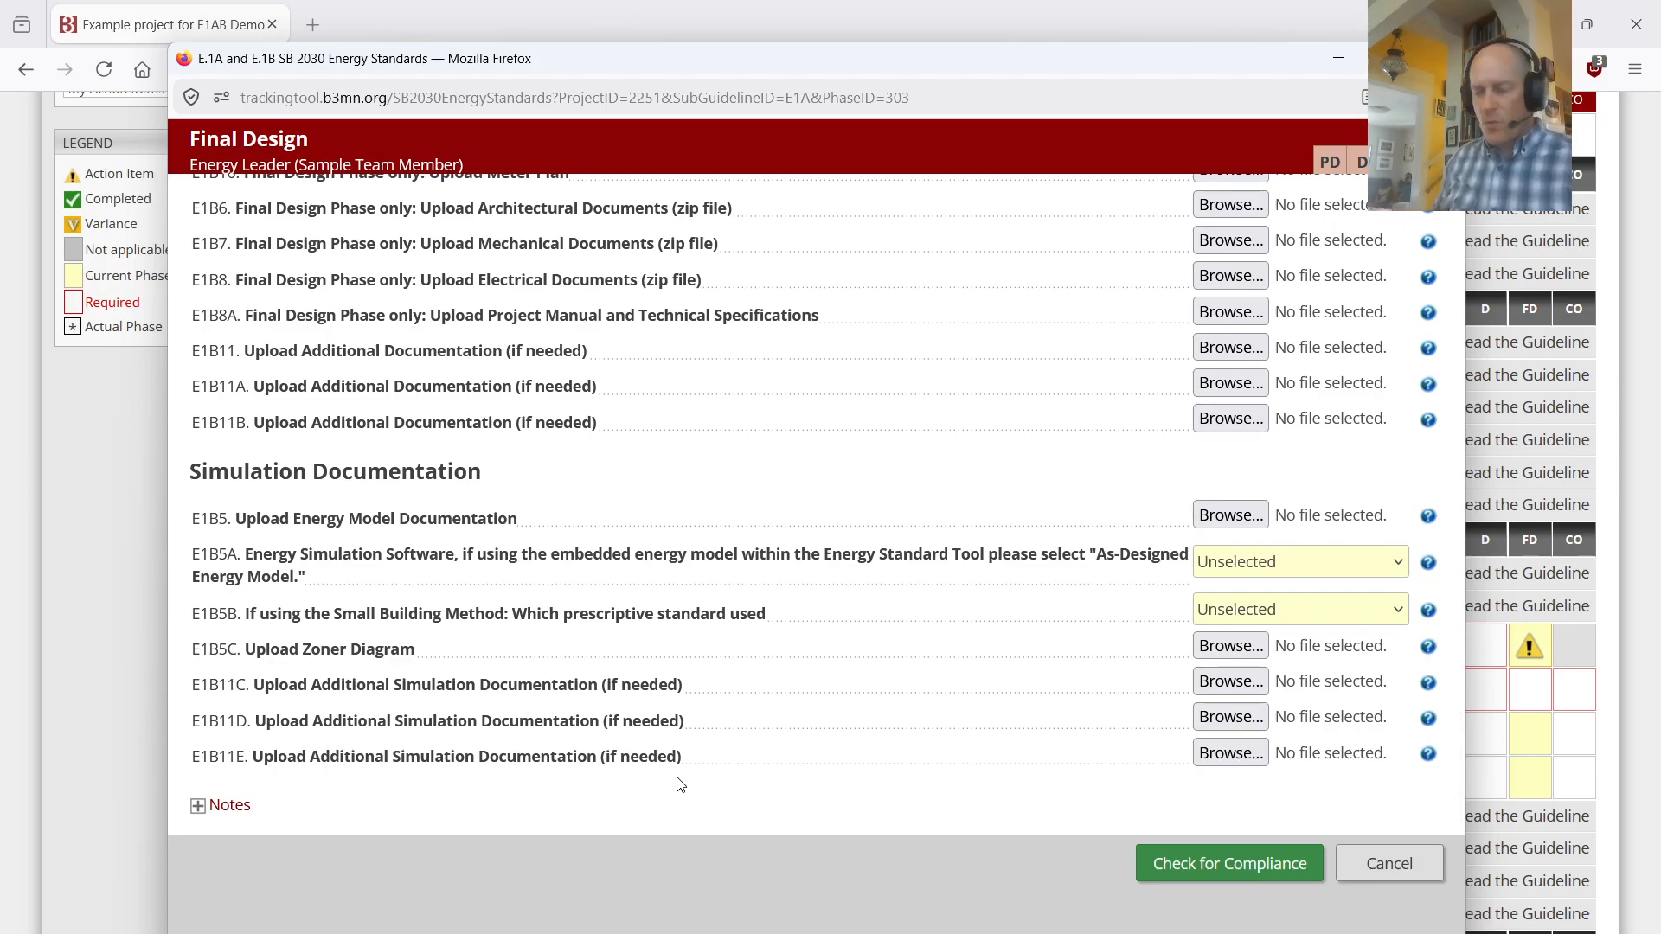
Step: Check the Final Design energy standards form for compliance, and save and close it
scroll(1056, 709, "down", 1)
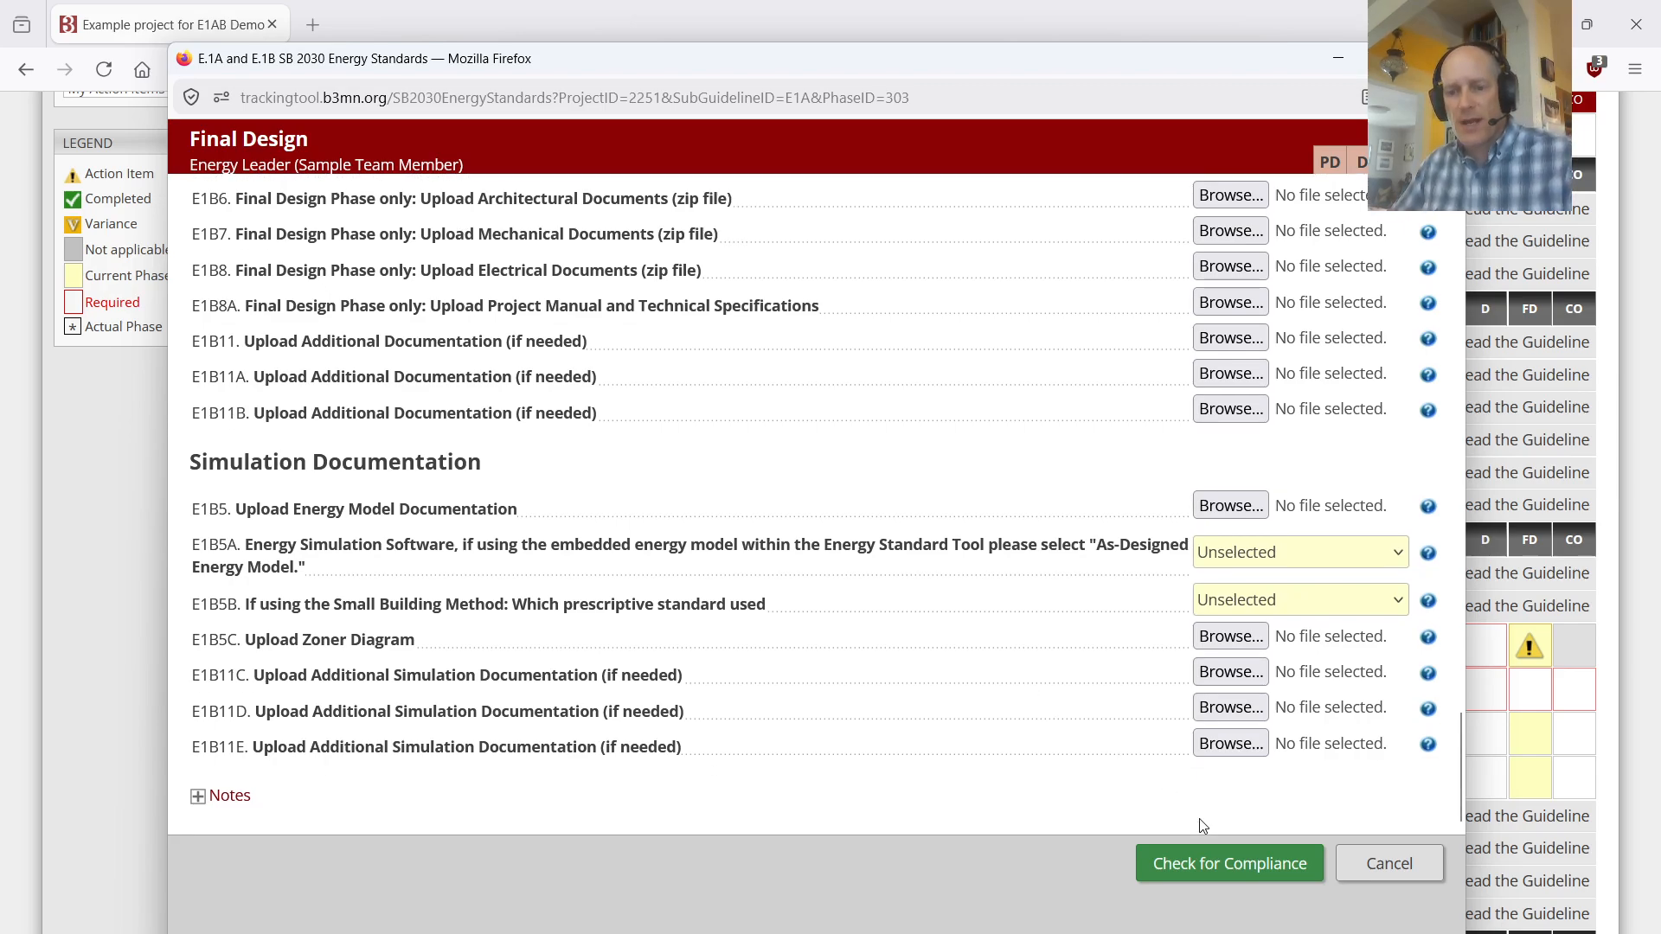
left_click(1232, 867)
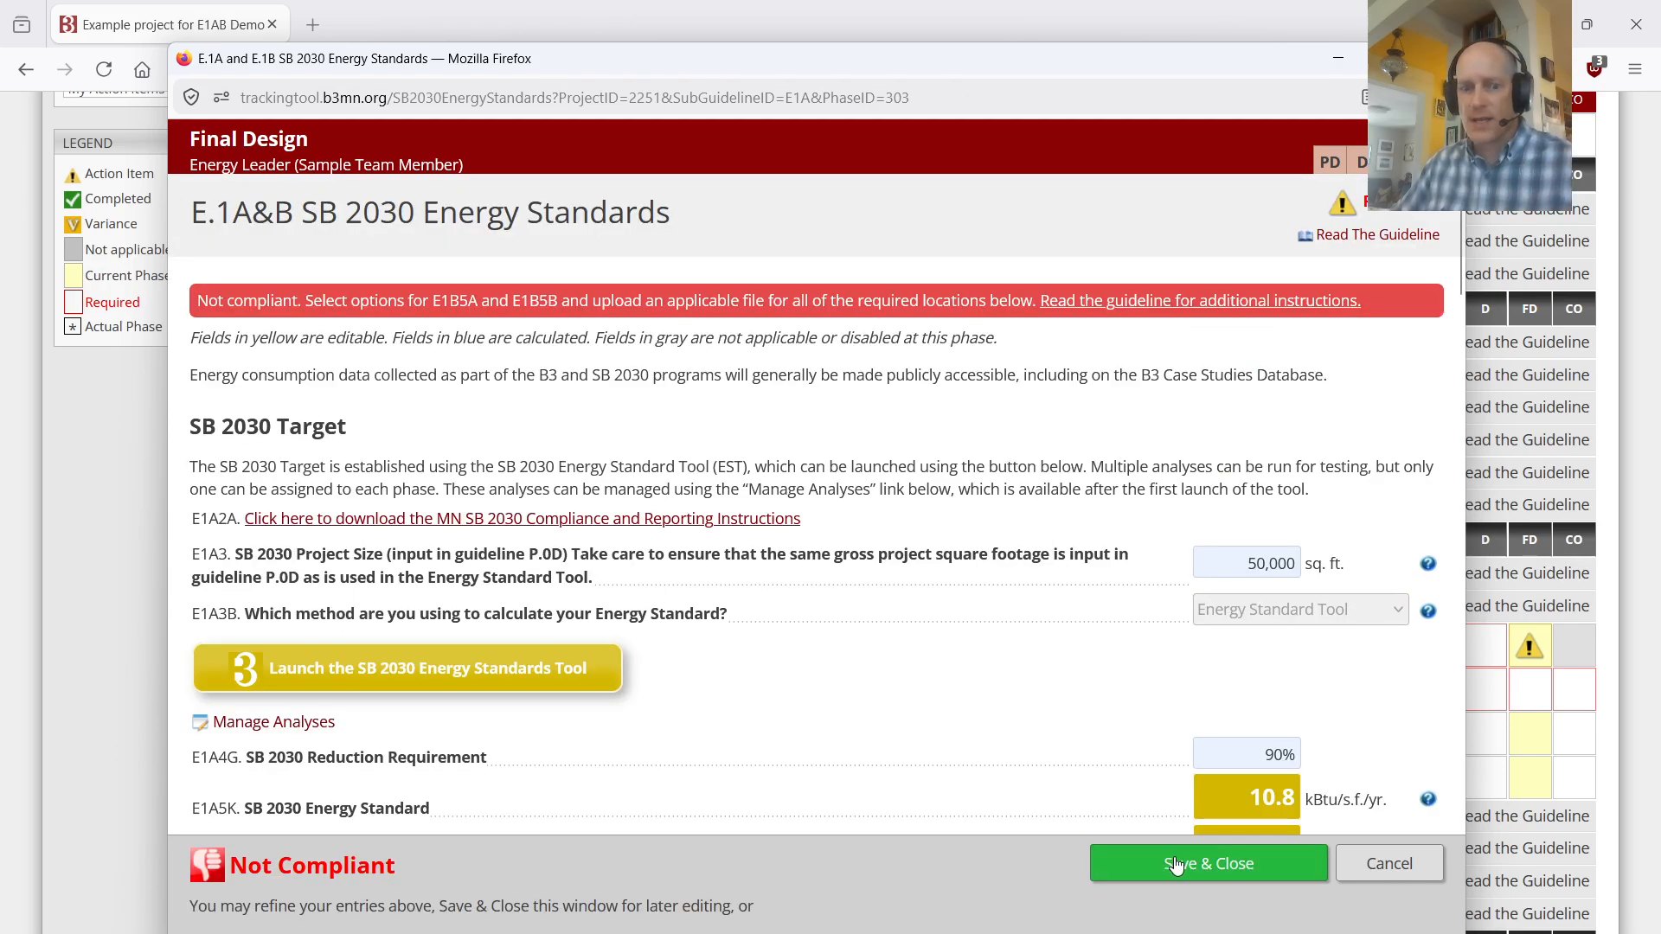
left_click(1182, 860)
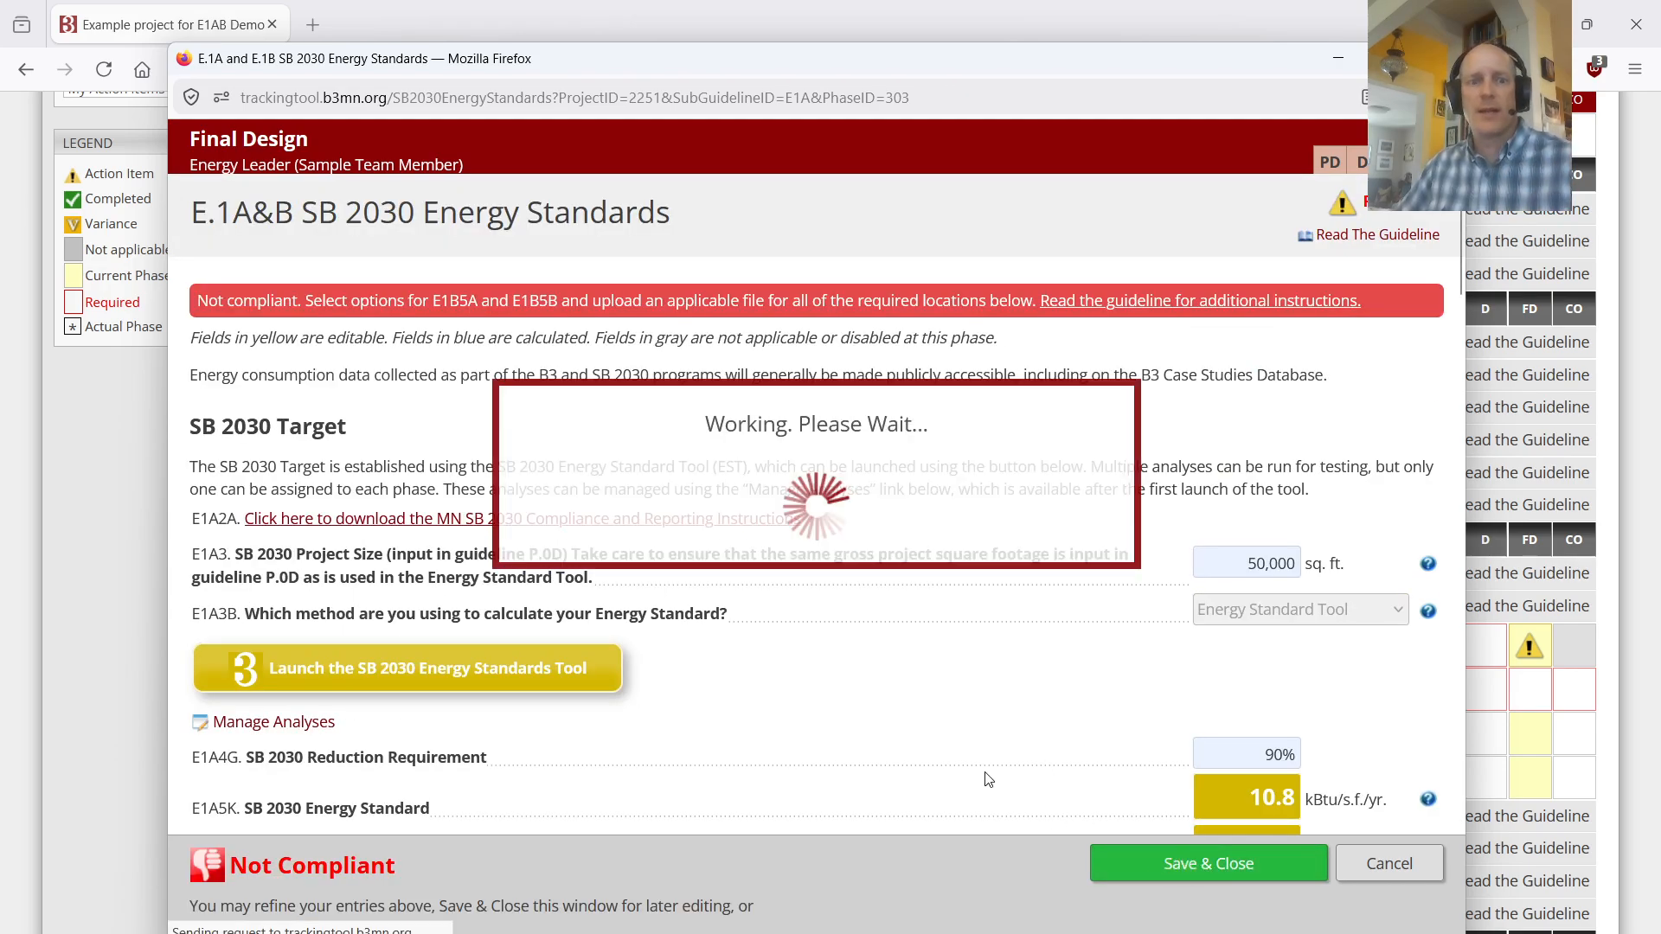